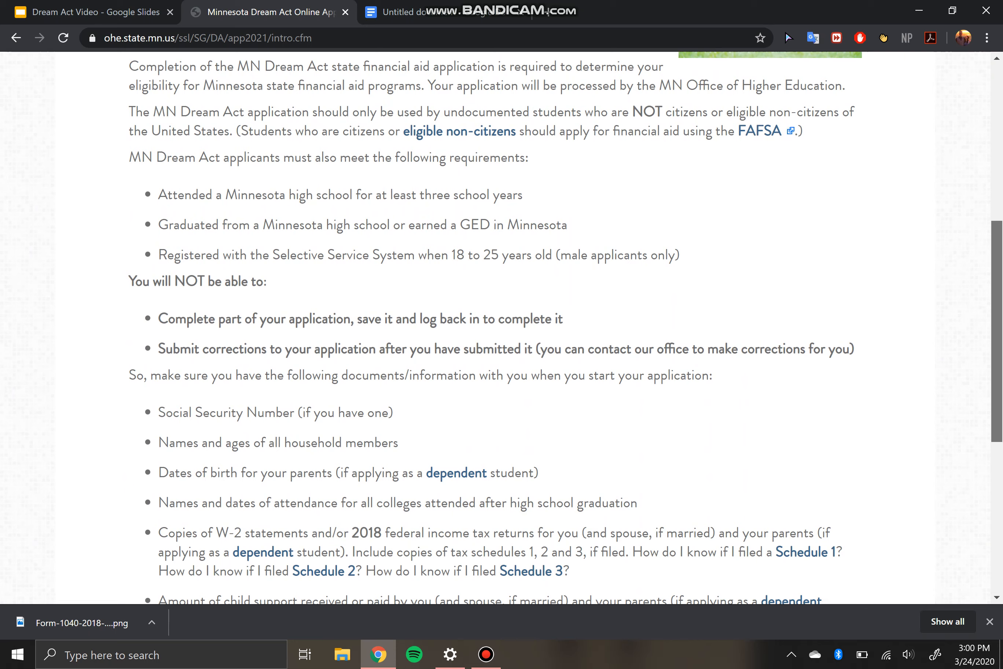
- Continue past the introduction and data privacy notice and start the 2020-2021 academic year application
scroll(502, 328, down, 1)
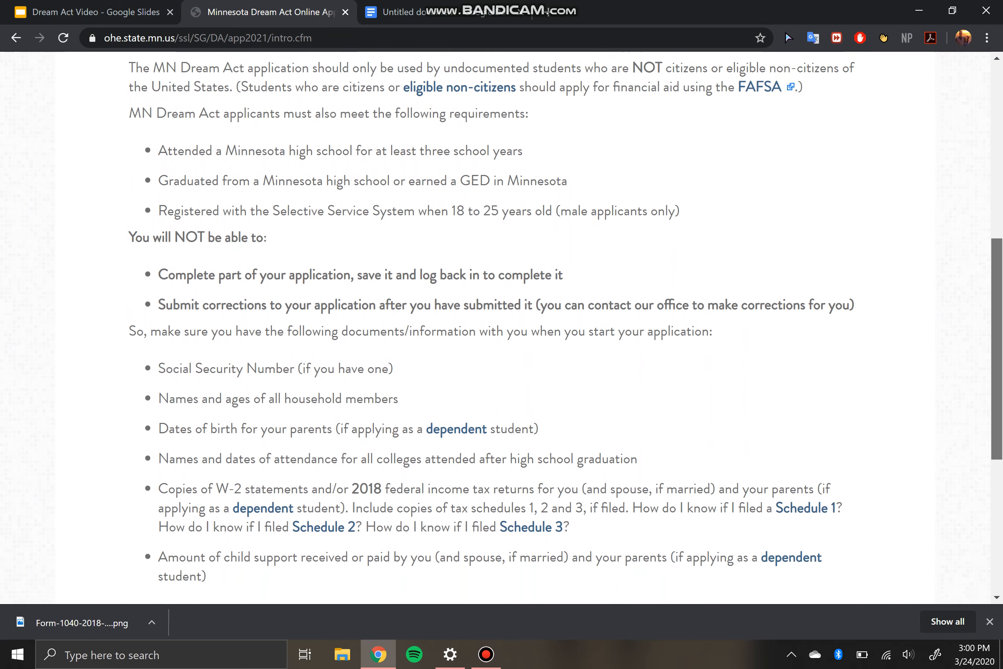
scroll(501, 328, down, 3)
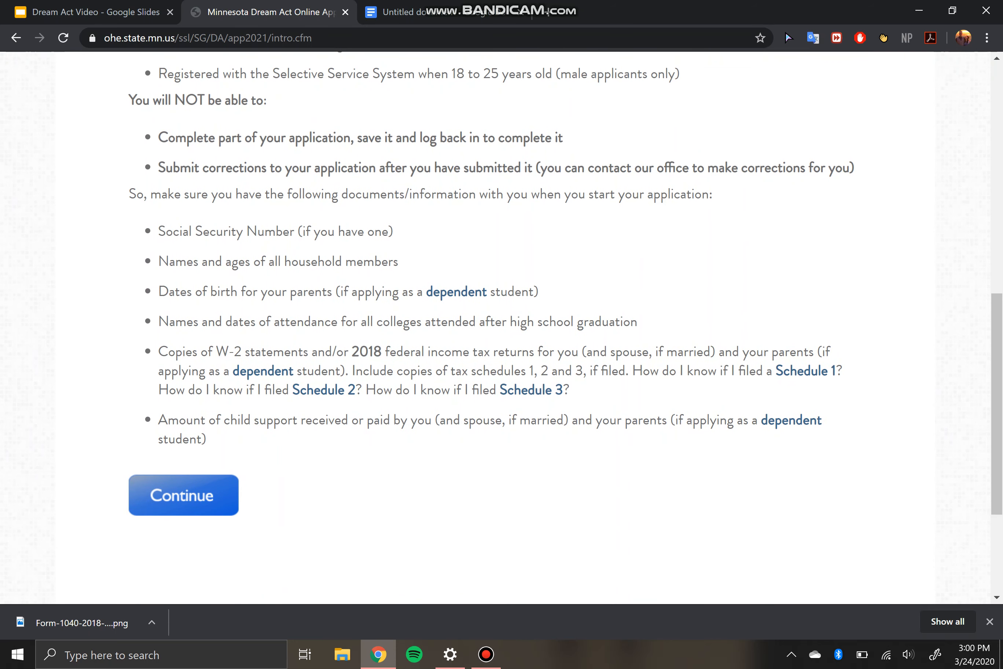
click(184, 495)
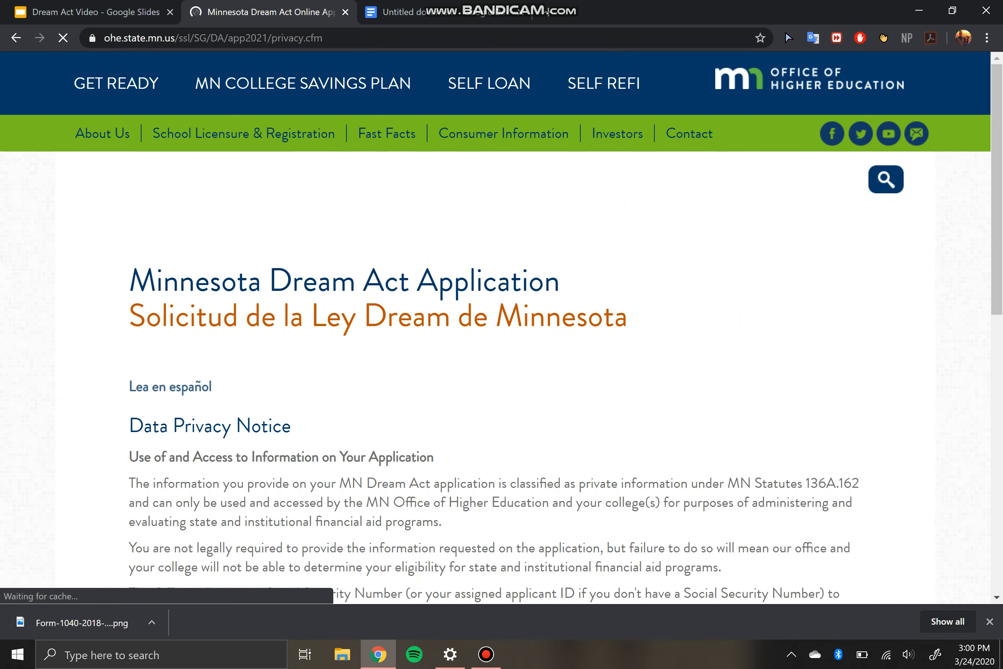
scroll(501, 328, down, 10)
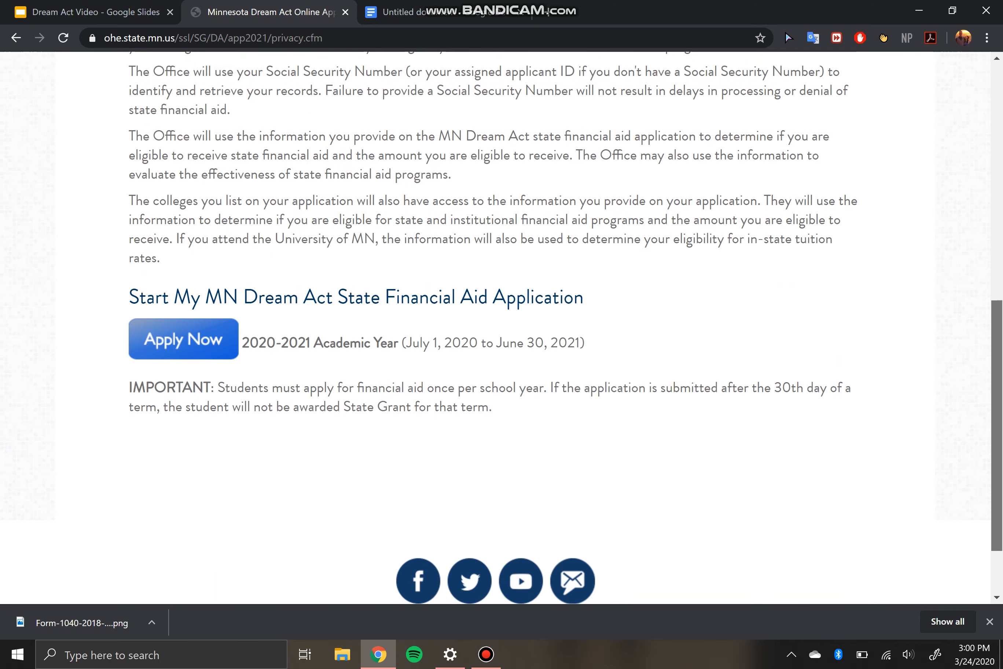
click(184, 339)
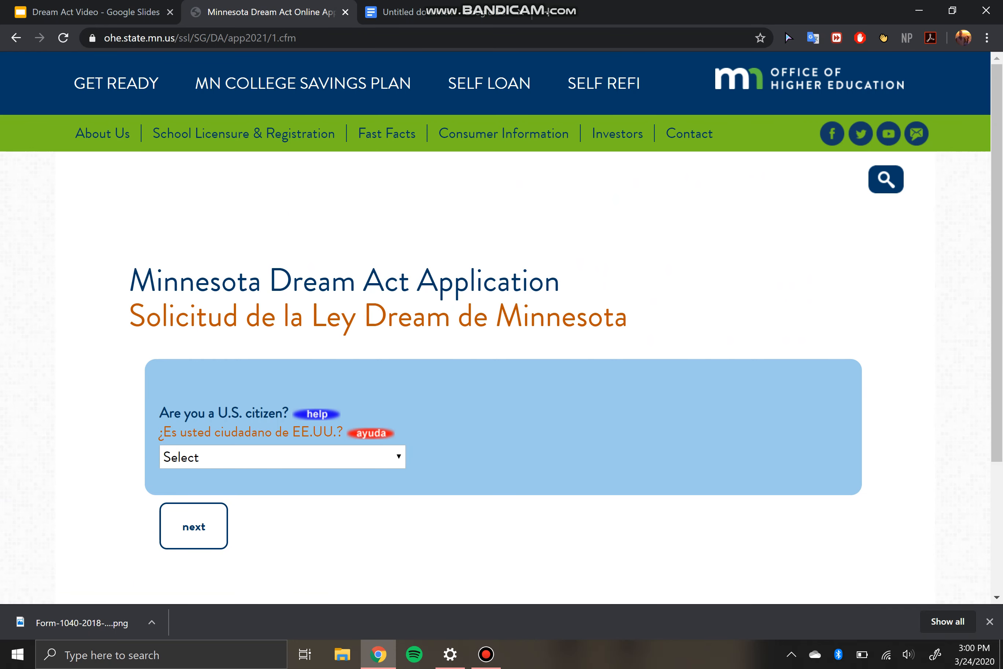
- Answer the U.S. citizenship question with "Not a citizen or eligible noncitizen" and proceed to the student information form
scroll(501, 328, down, 1)
drag(996, 288, 997, 355)
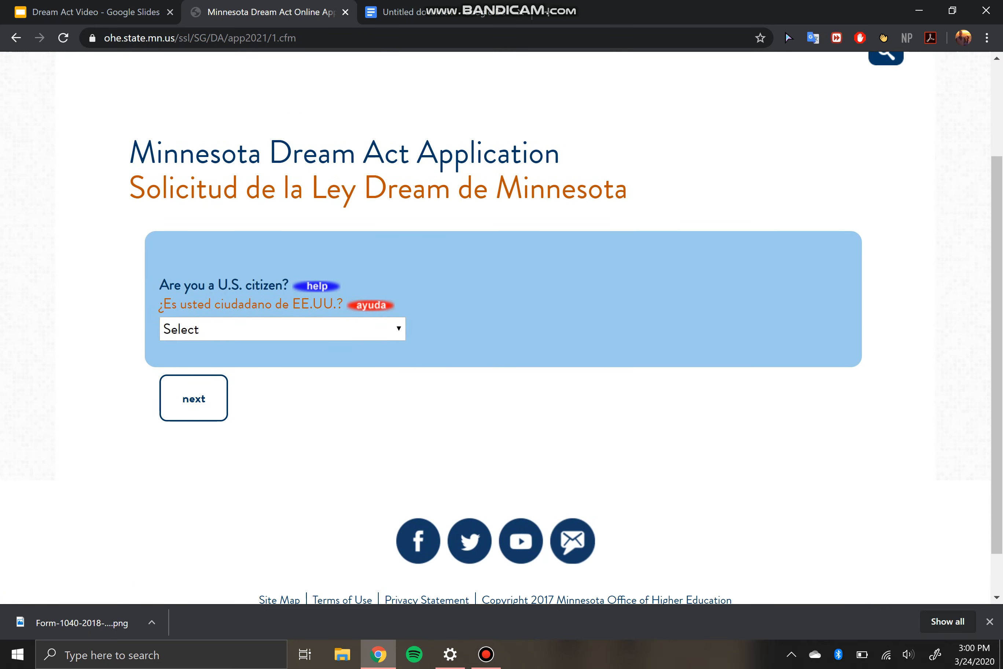
click(282, 329)
key(Down)
key(Down)
key(Down)
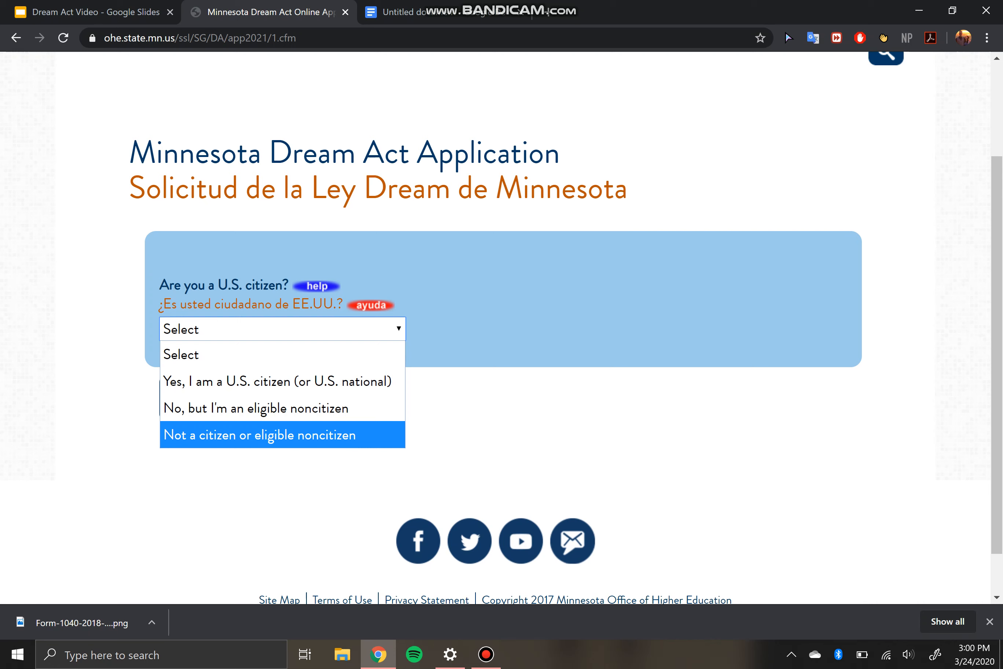
key(Return)
key(Tab)
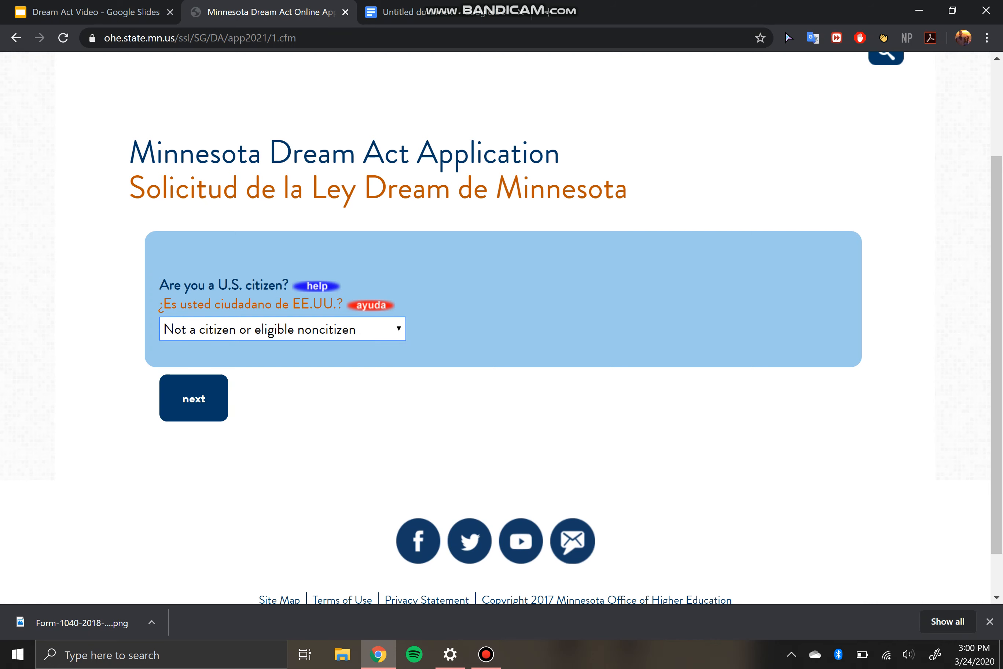
key(Return)
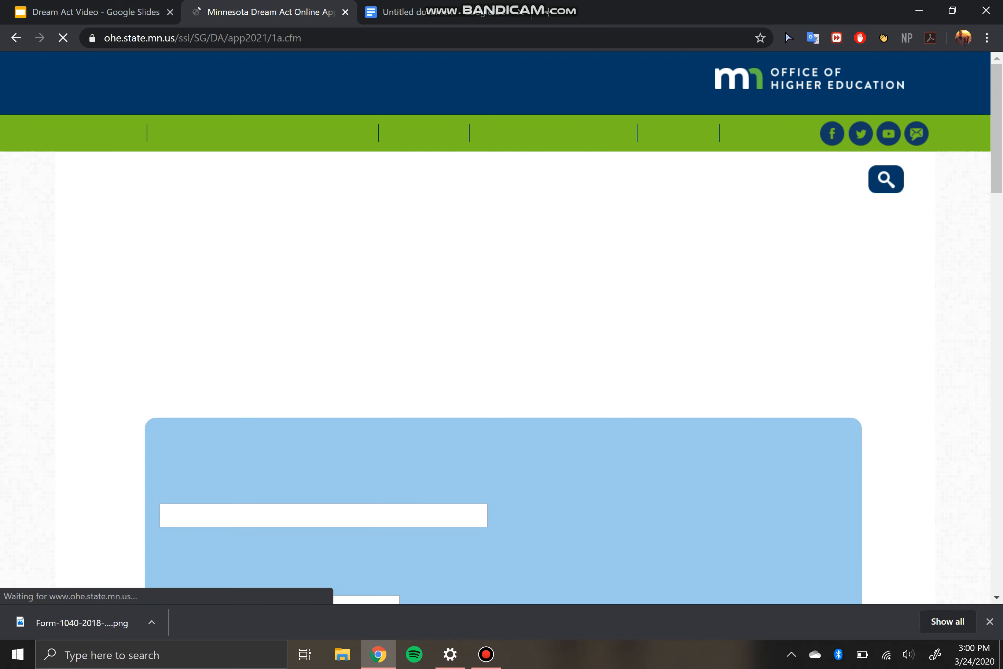
- Review the student information form's fields from the name and Social Security Number entries through marital status
drag(996, 128, 997, 245)
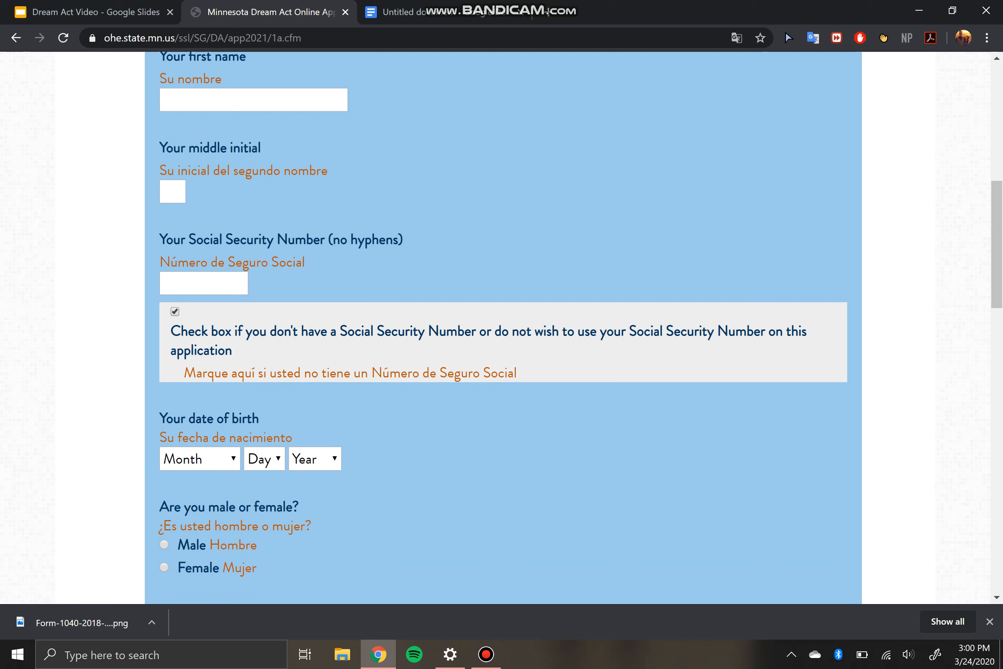
click(204, 283)
drag(996, 244, 996, 478)
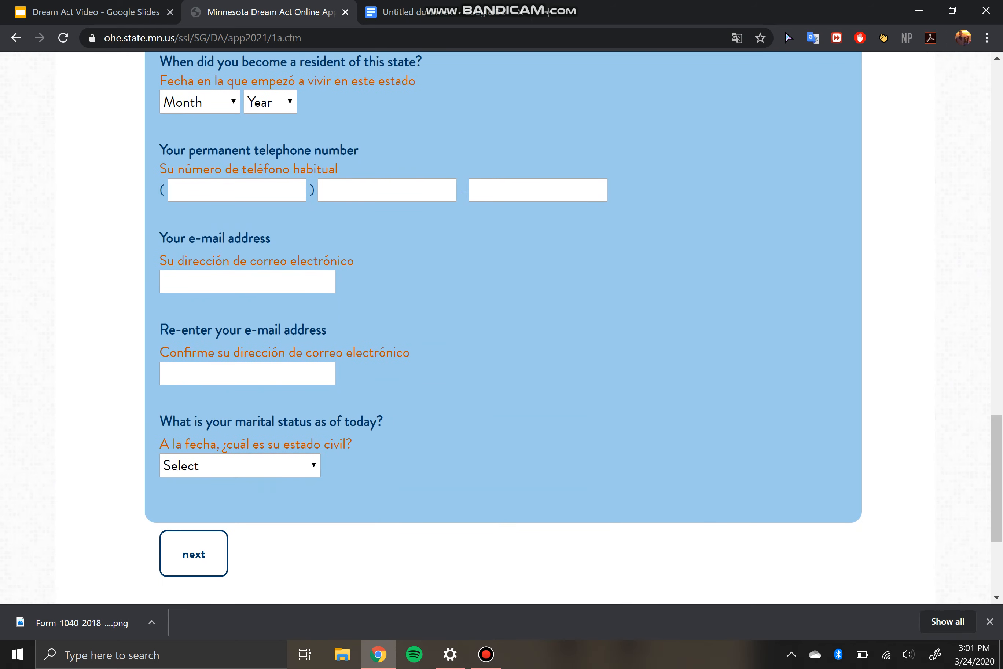
drag(997, 478, 997, 209)
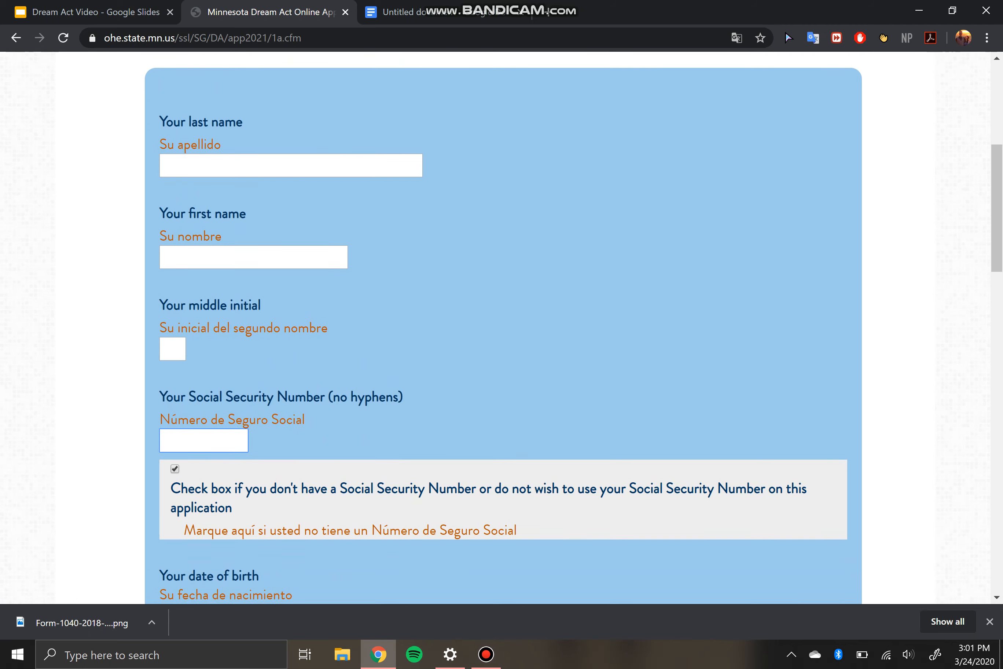
click(486, 654)
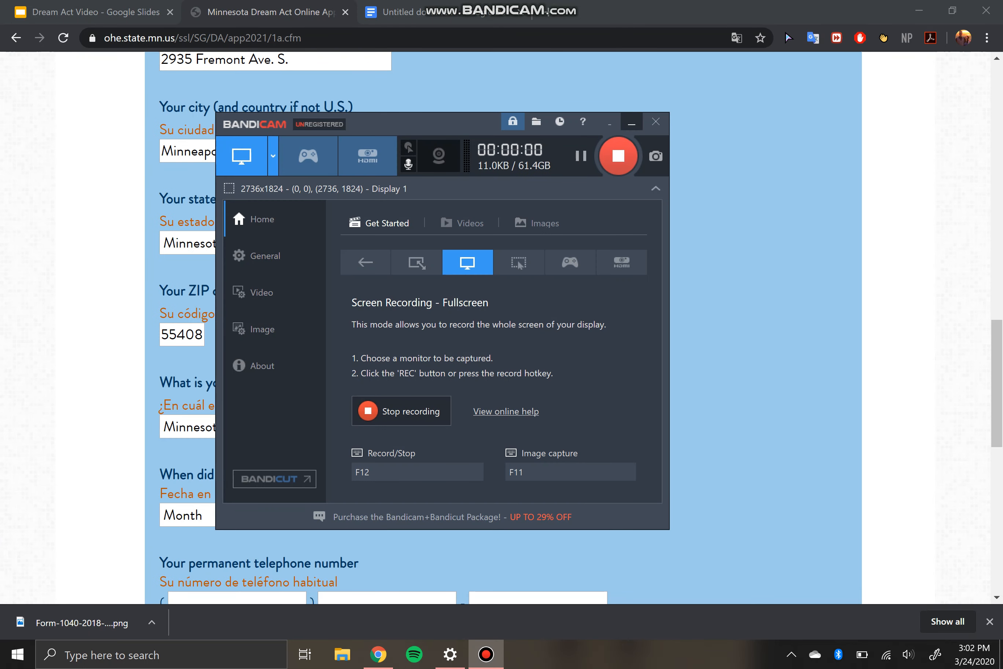
click(631, 123)
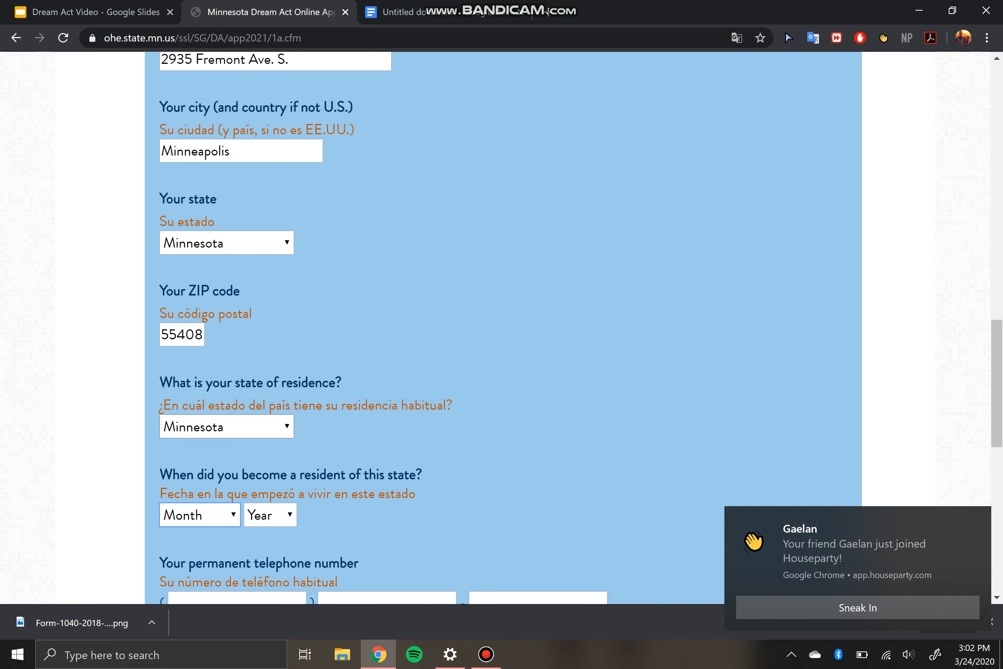
- Examine the available choices for the state of residence question
click(226, 426)
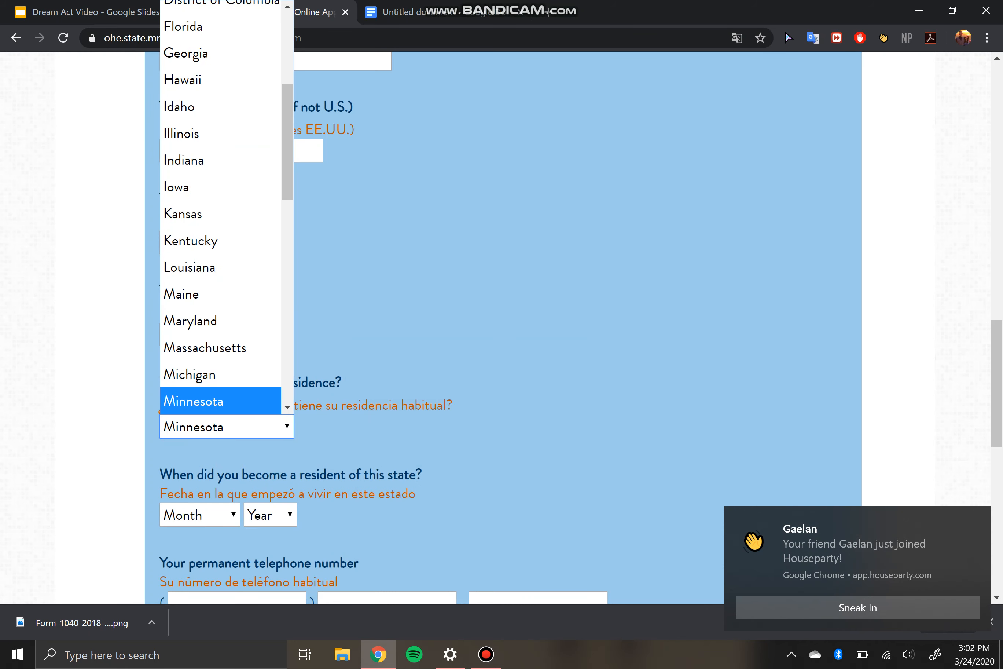
click(227, 426)
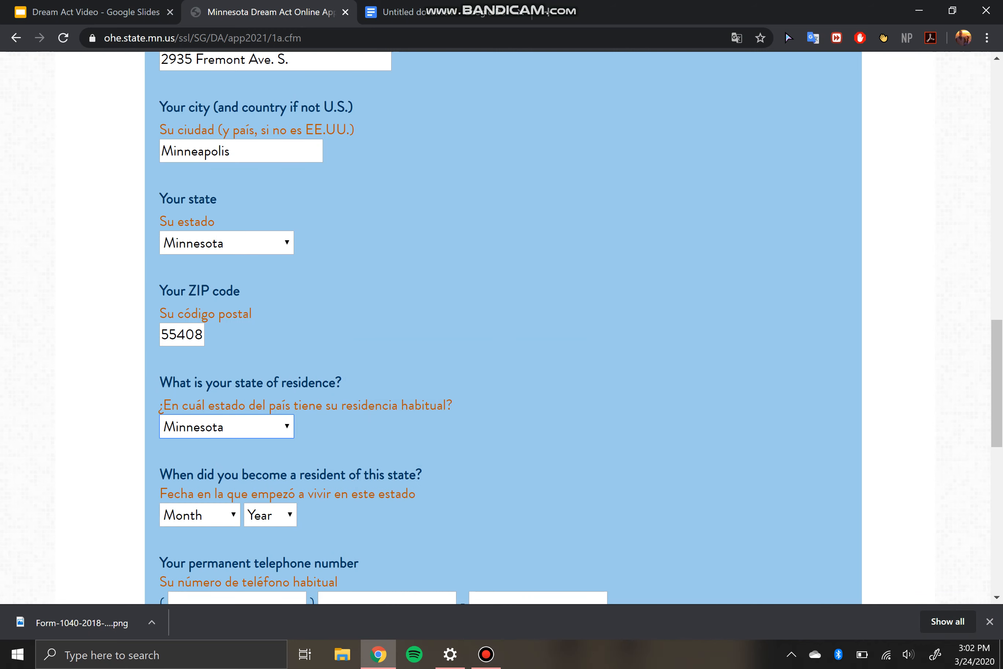
click(227, 427)
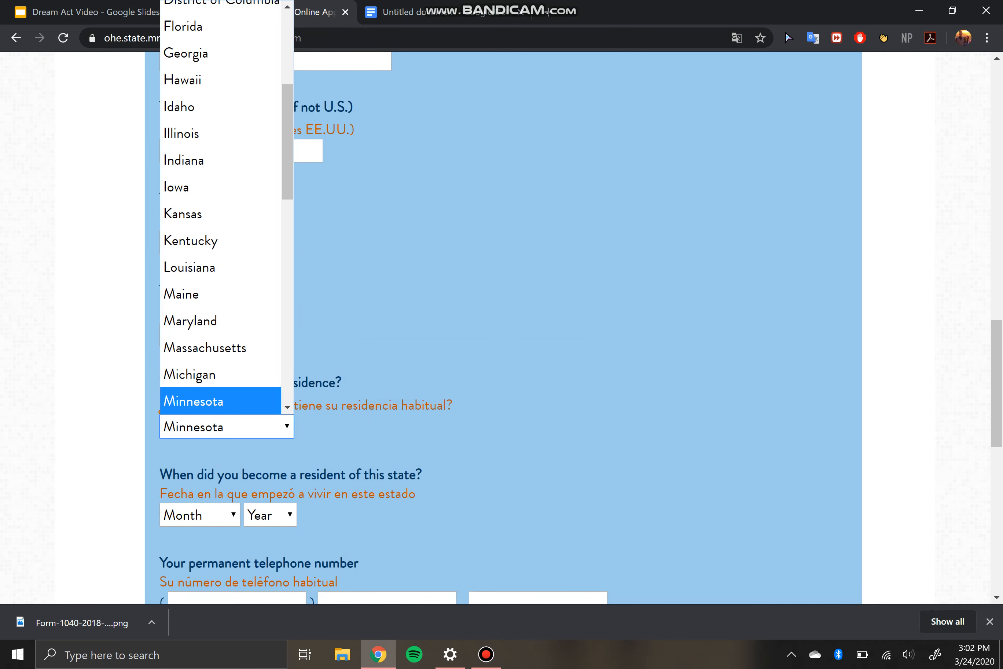
click(227, 427)
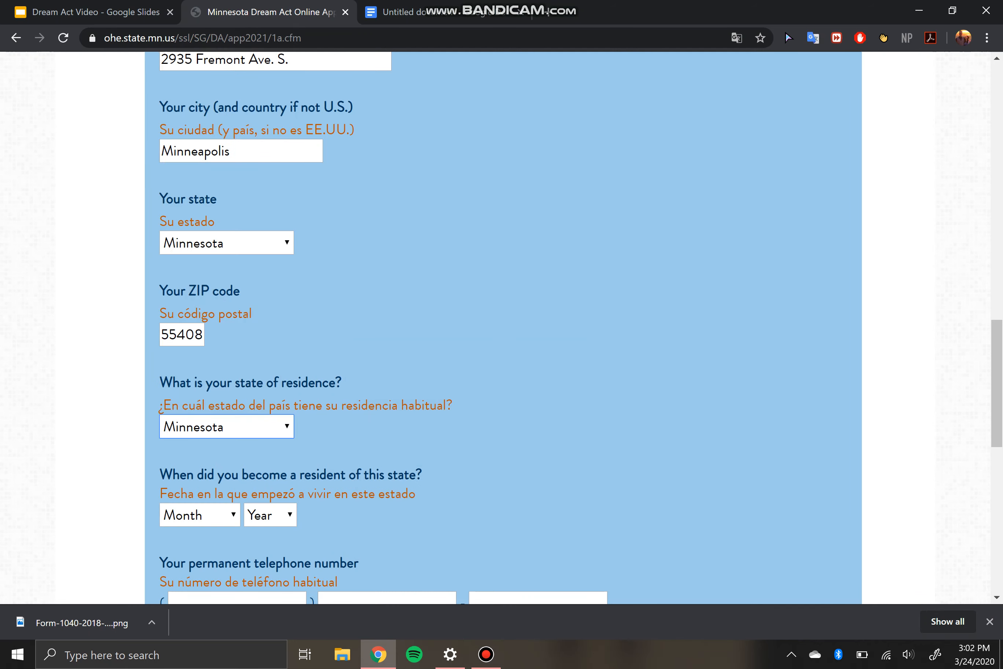
drag(480, 420, 479, 315)
click(484, 311)
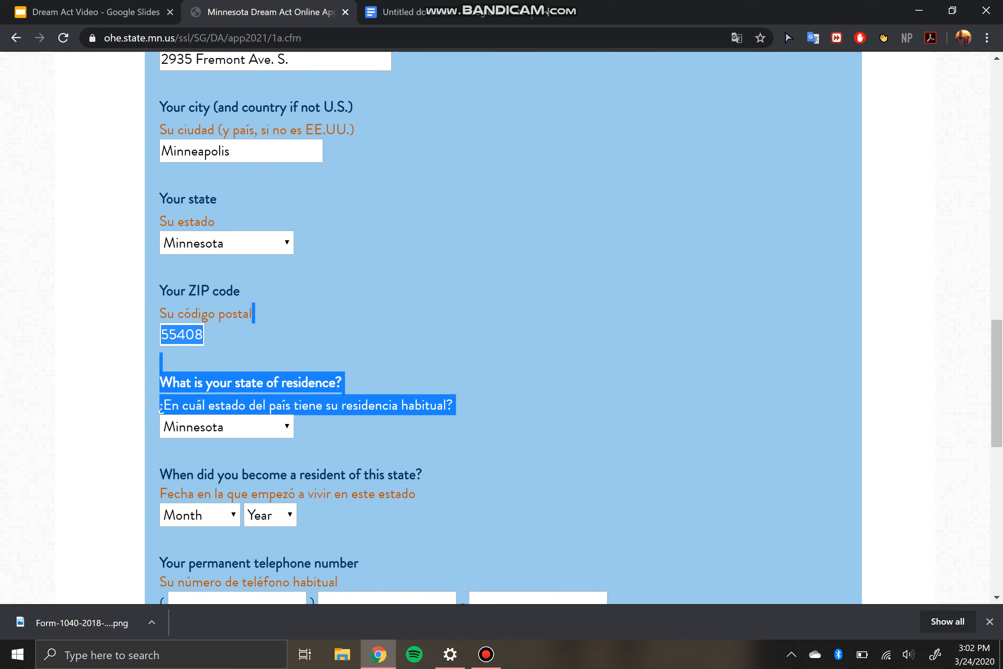
- Set the date of becoming a resident of the state to July 2005
drag(996, 384, 996, 444)
click(509, 207)
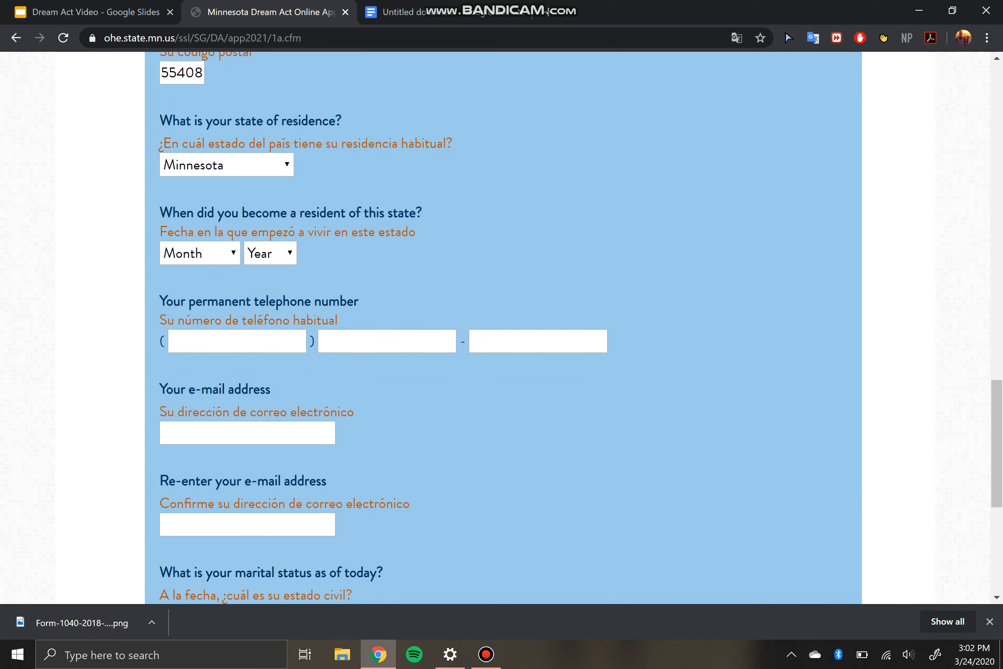
click(199, 253)
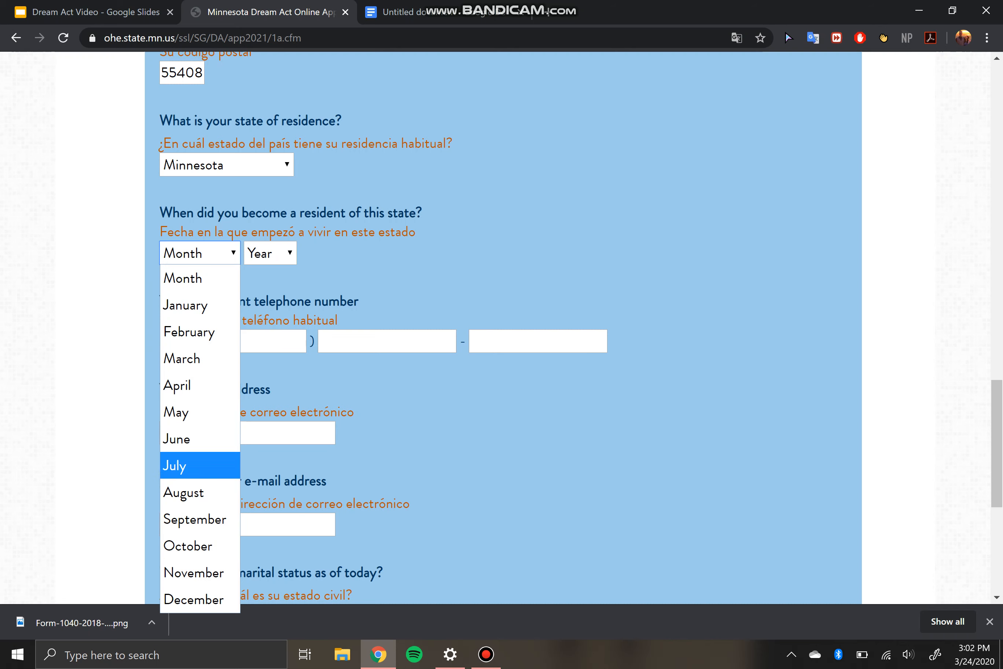
click(181, 465)
click(270, 254)
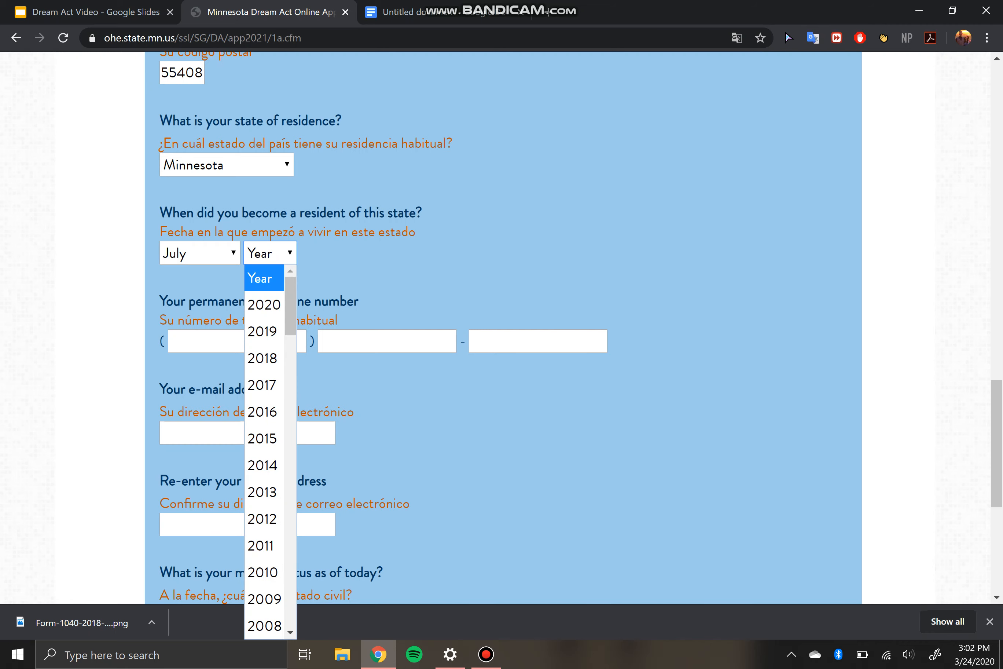
scroll(290, 328, down, 4)
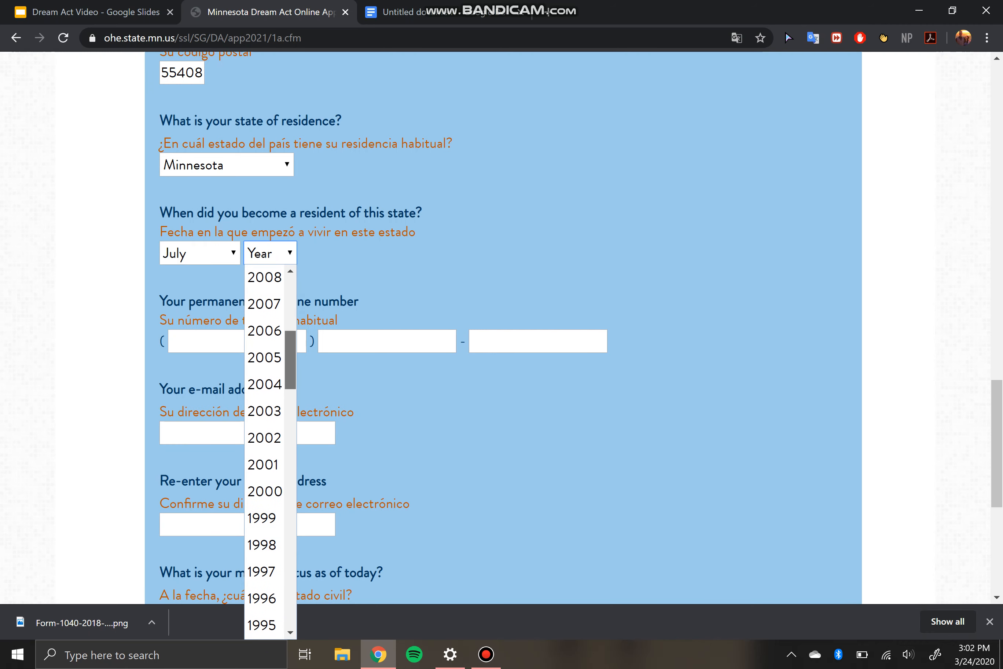
click(264, 357)
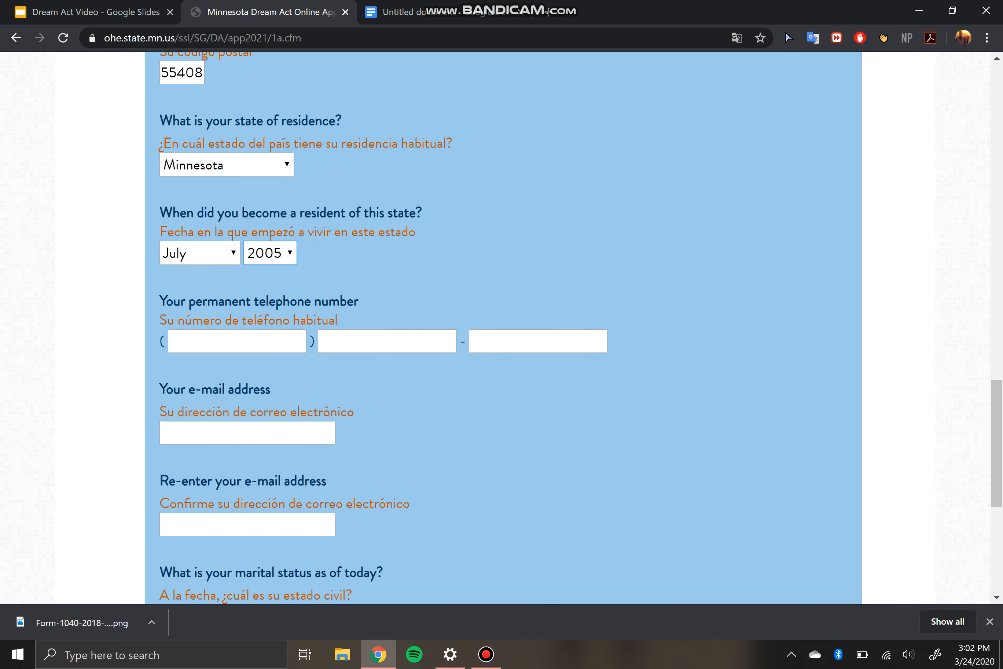
click(486, 654)
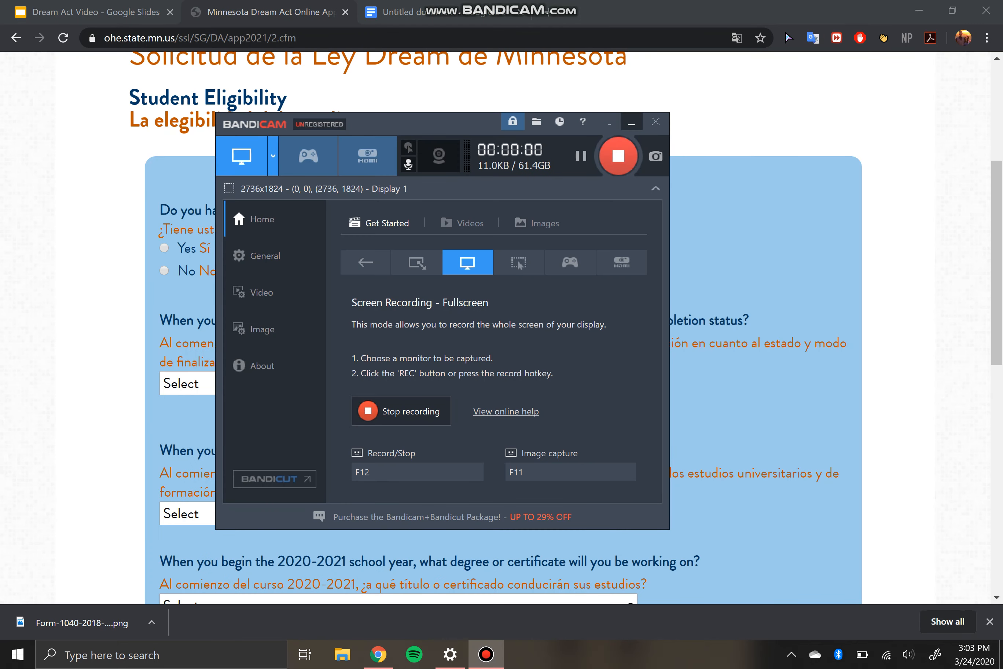
click(631, 122)
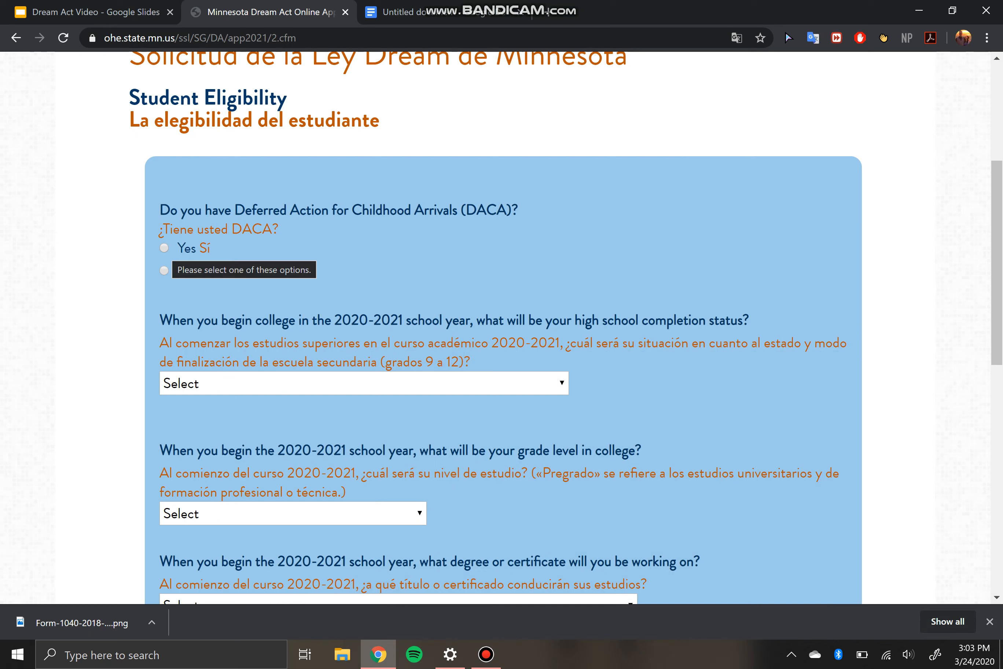
- Answer Yes to the DACA question and set the high school completion status to High school diploma
click(164, 247)
scroll(501, 328, down, 5)
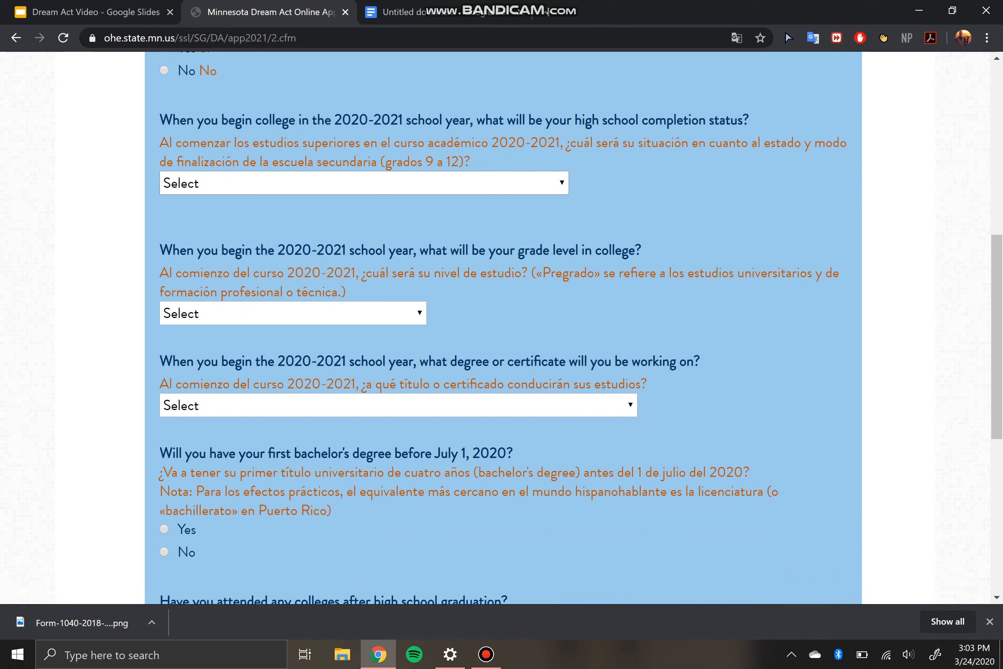
click(364, 183)
key(Return)
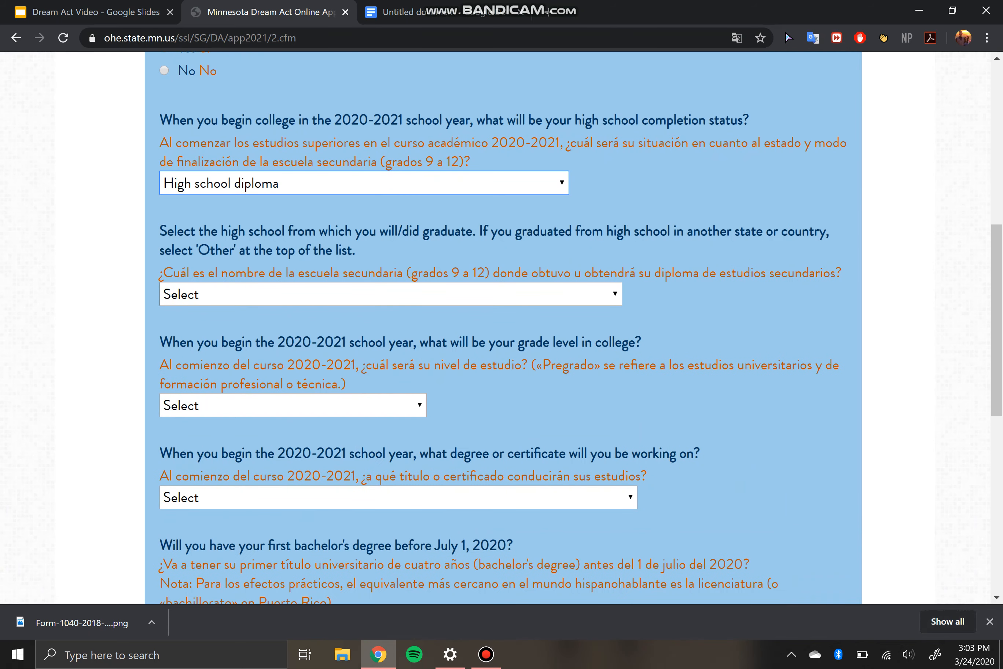
- Look through the list of Minnesota high schools and choose OTHER as the school of graduation
click(390, 294)
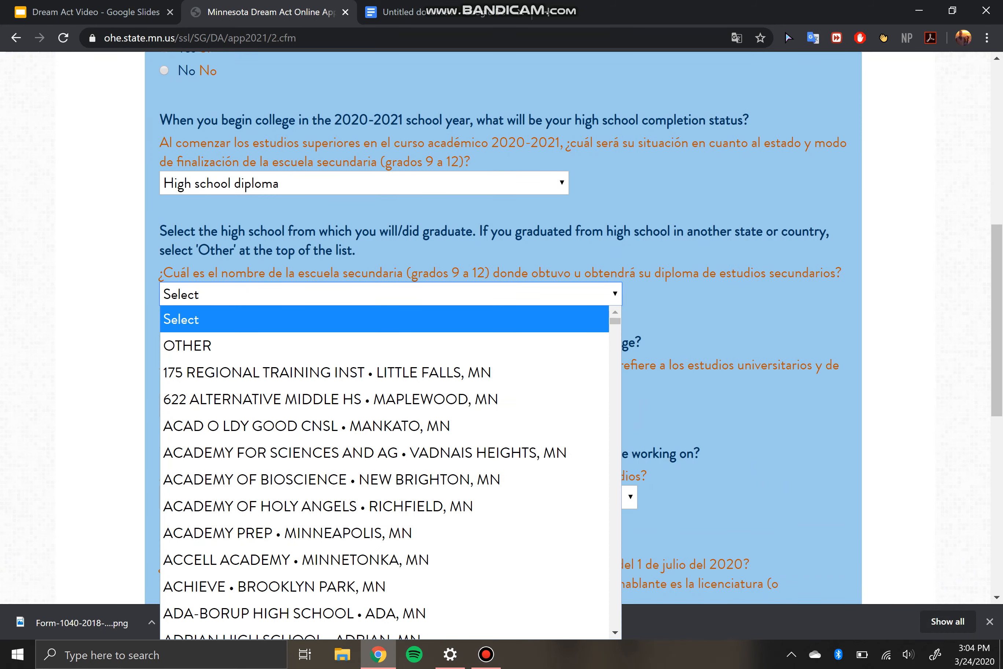
scroll(385, 470, down, 4)
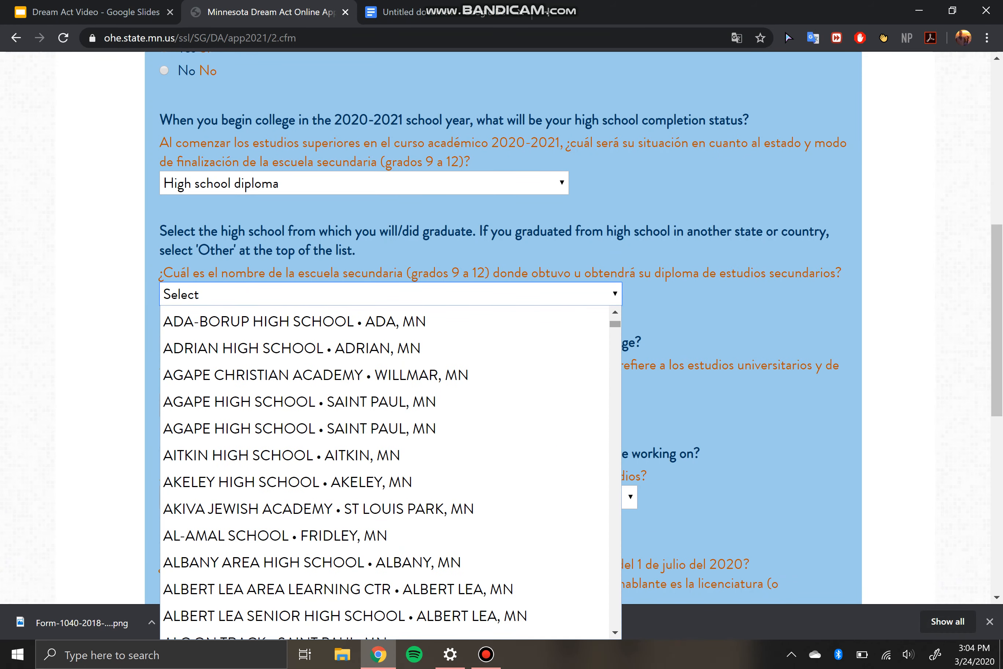
drag(615, 324, 615, 438)
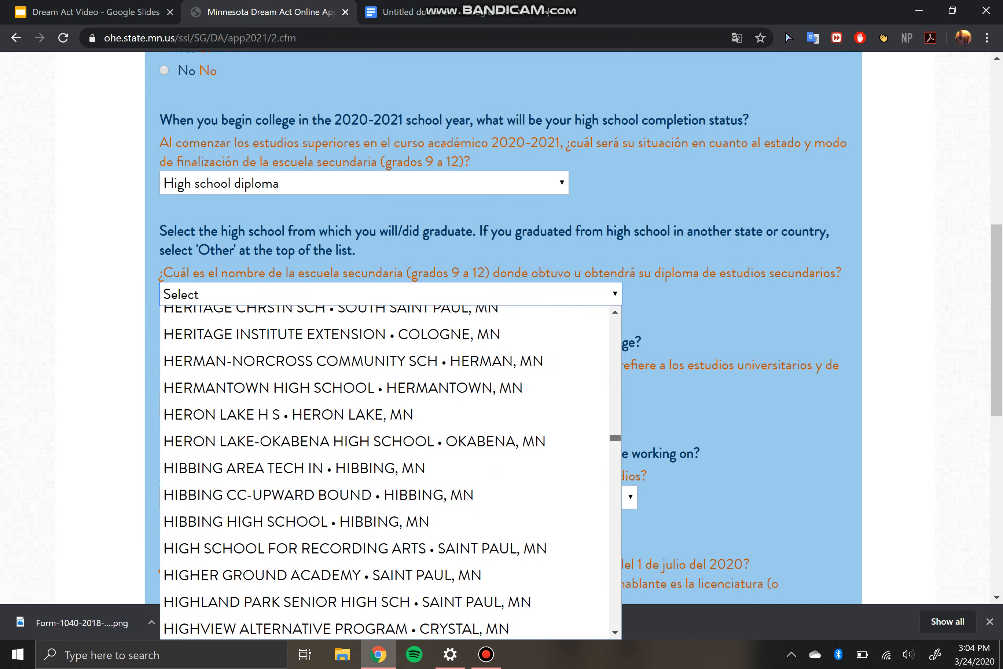
drag(615, 438, 615, 320)
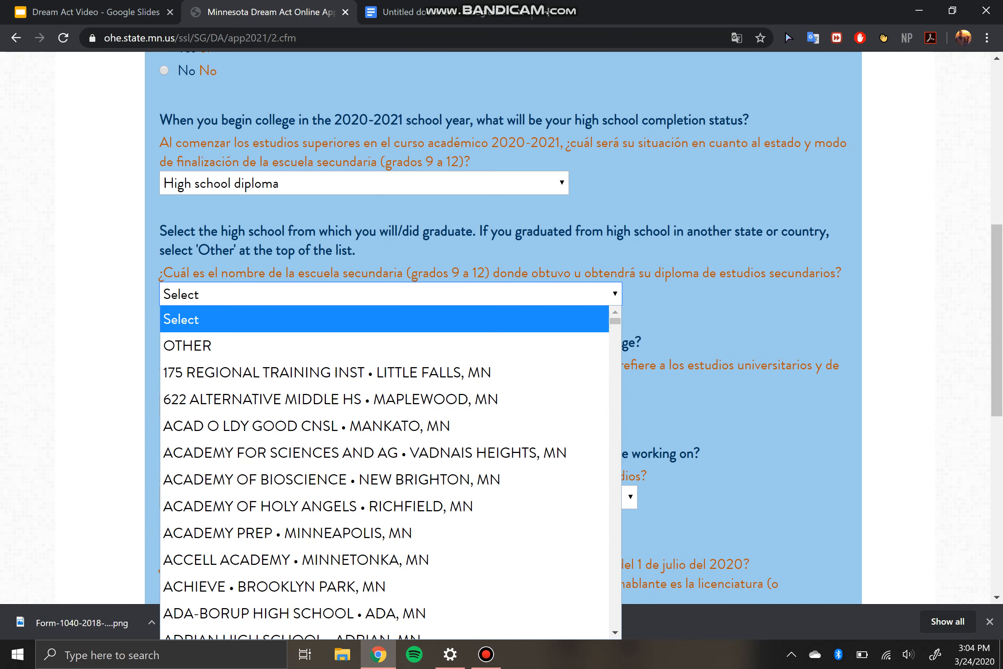
click(384, 346)
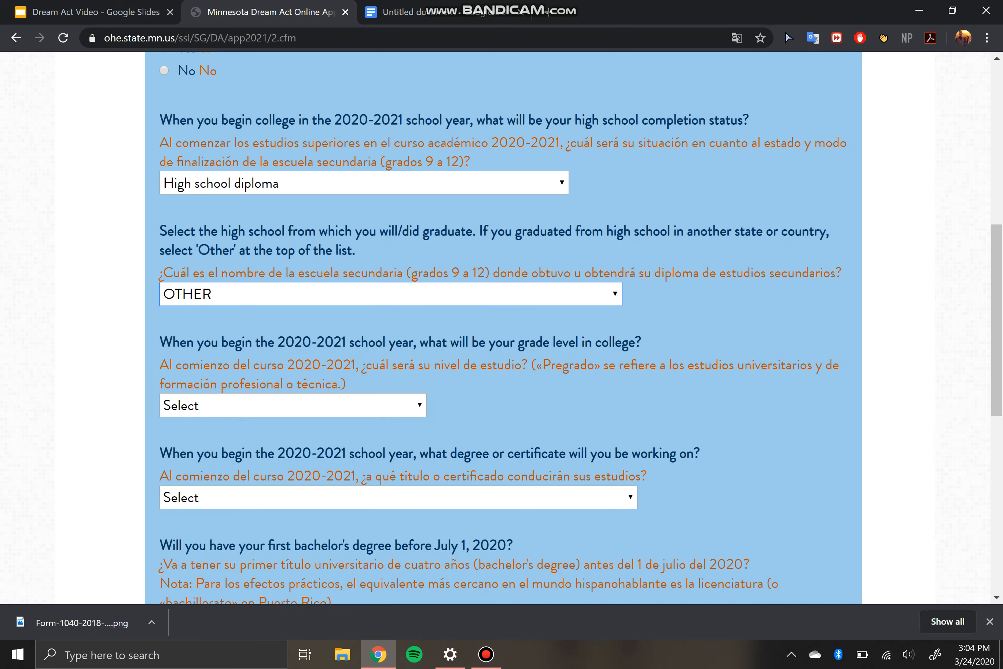
- Examine the choices for the college grade level at the start of the 2020-2021 school year
click(384, 341)
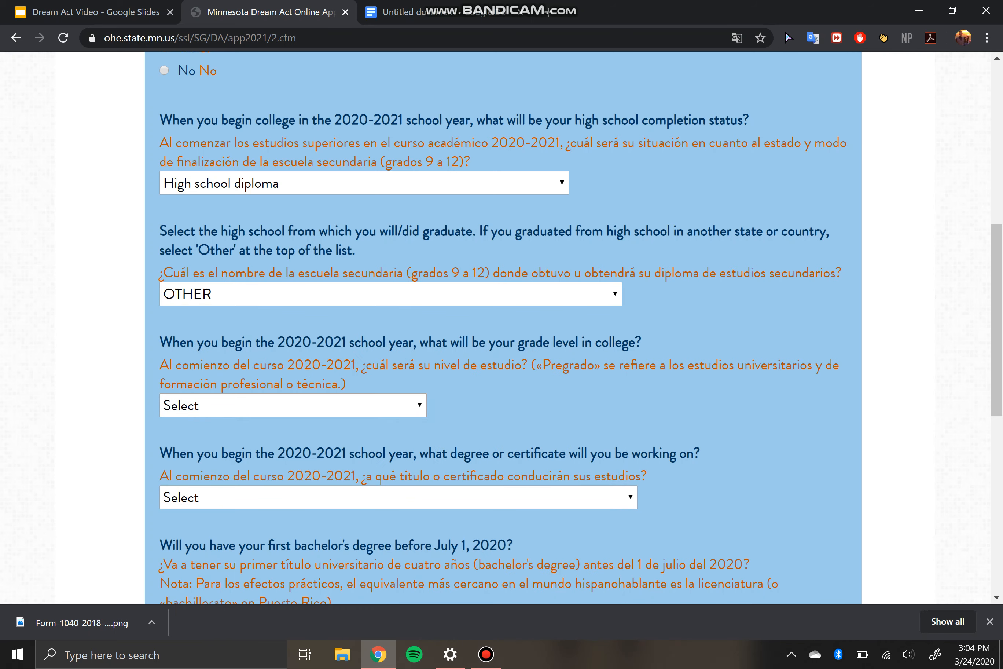
click(294, 405)
key(Escape)
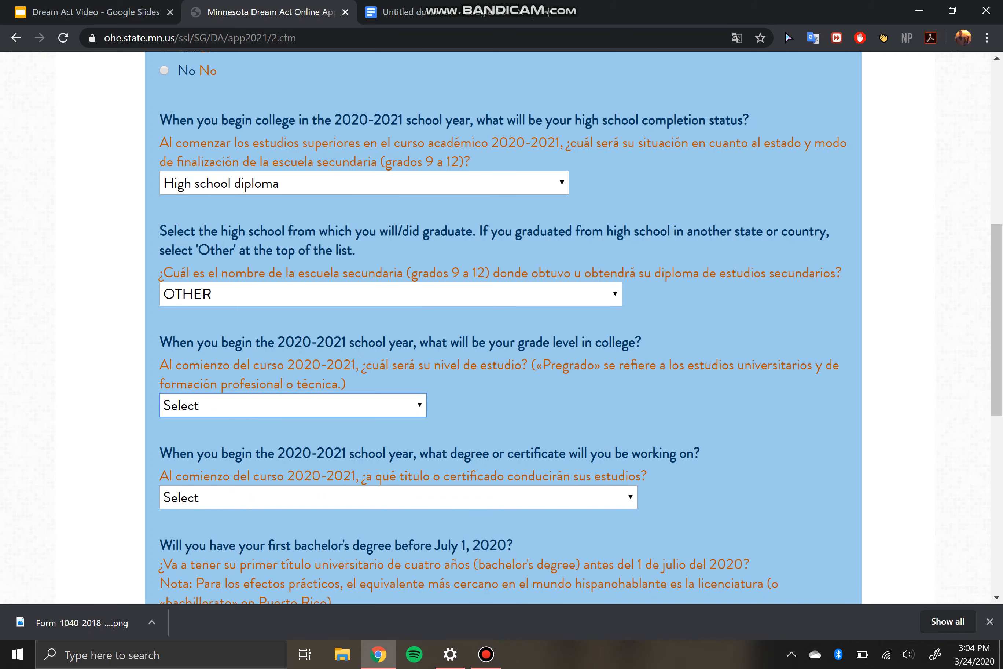
- Set the college grade level to Never attended college/1st yr. and the degree being pursued to 1st bachelor's degree
click(294, 406)
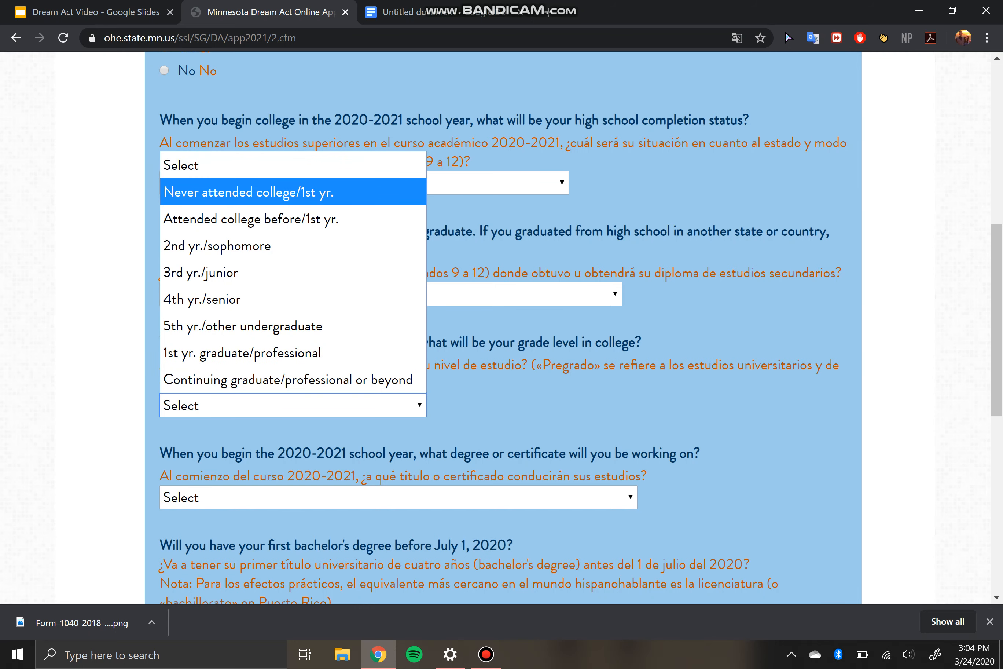
key(Return)
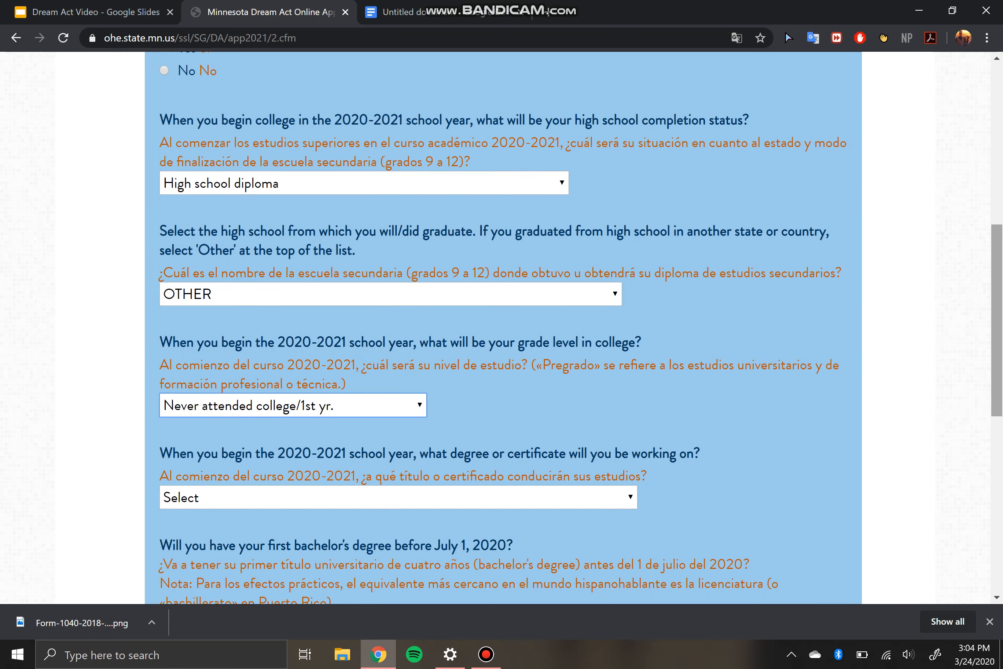
scroll(501, 327, down, 5)
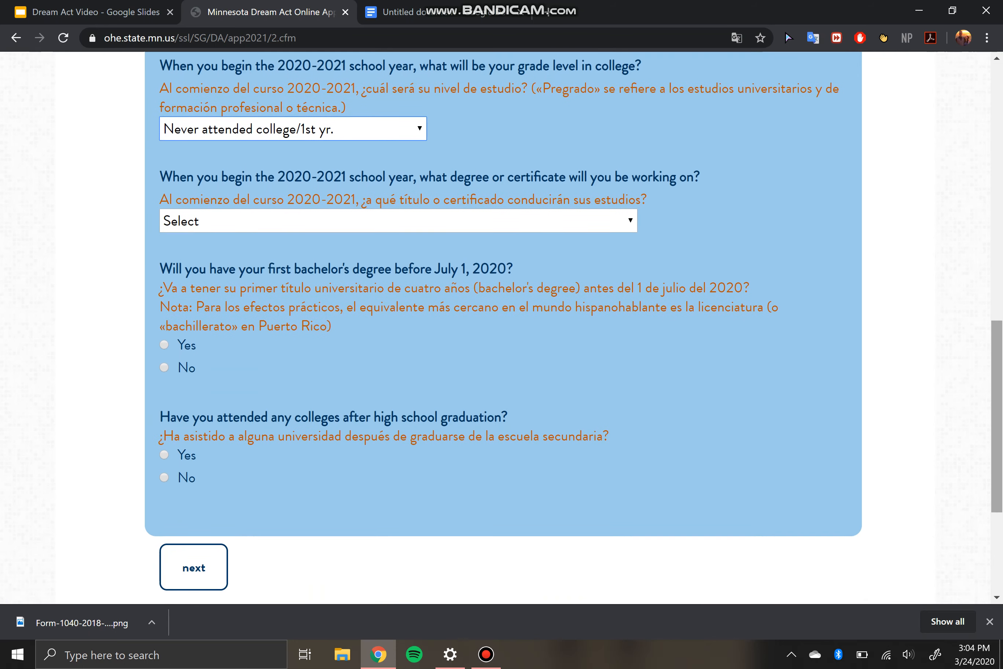
click(398, 221)
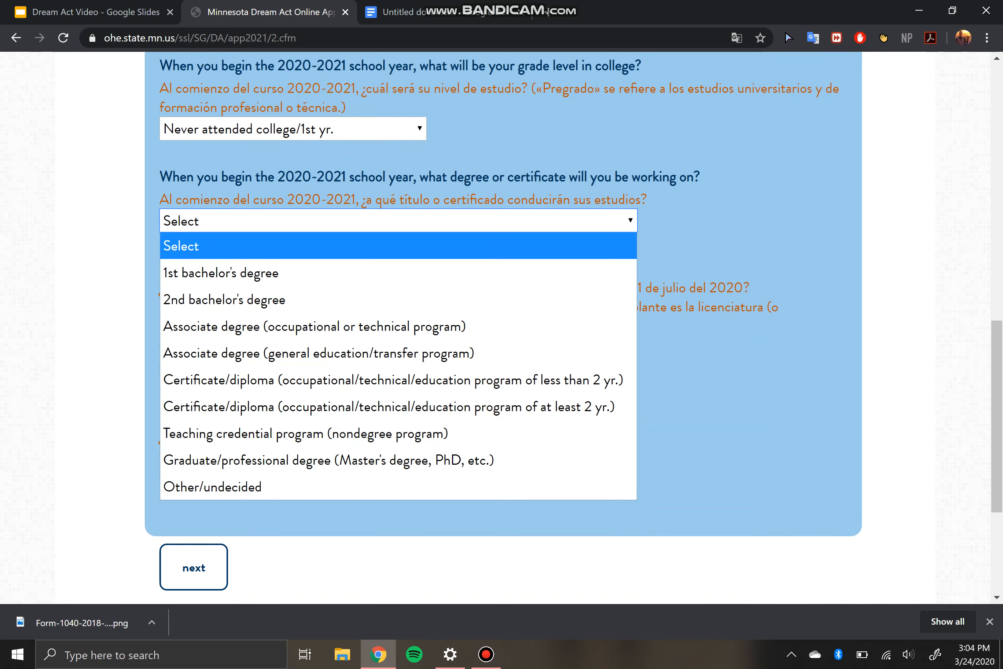
key(Down)
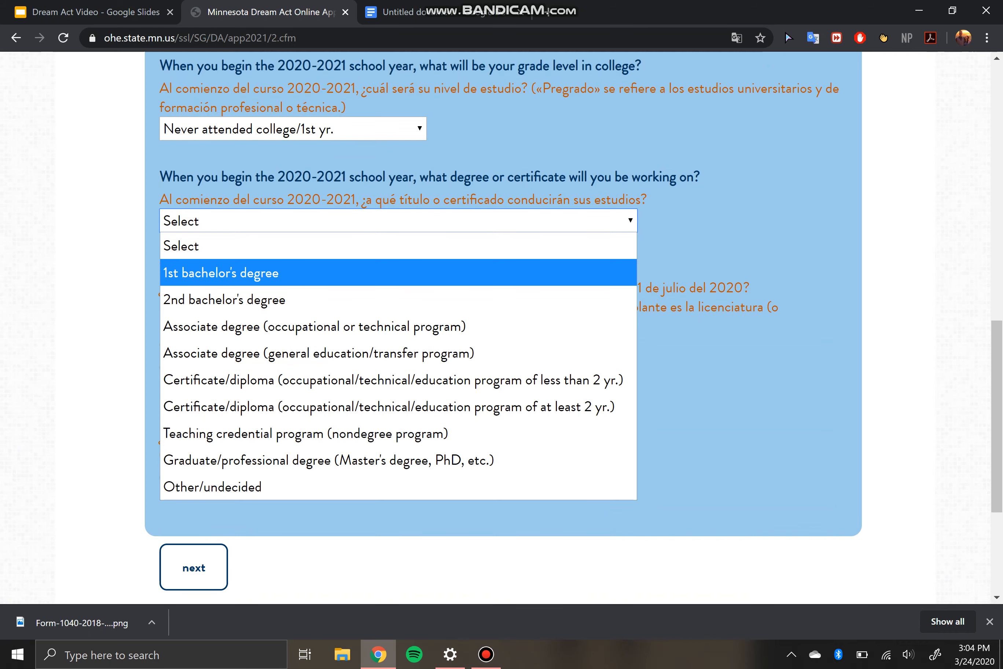
key(Return)
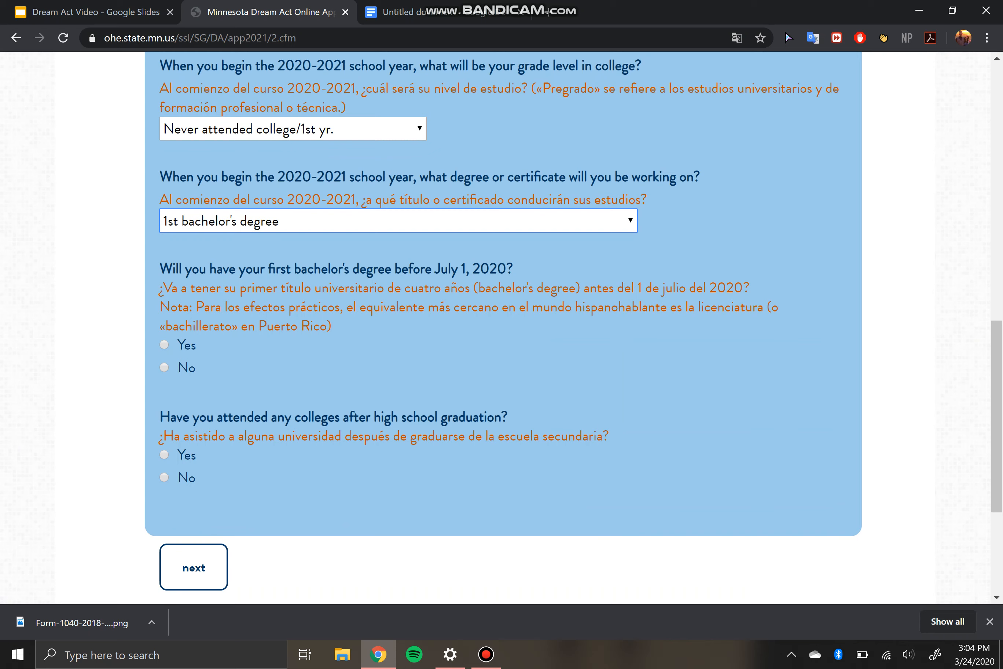
- Answer No to both the prior bachelor's degree and previous college attendance questions, and continue to School Selection
click(492, 371)
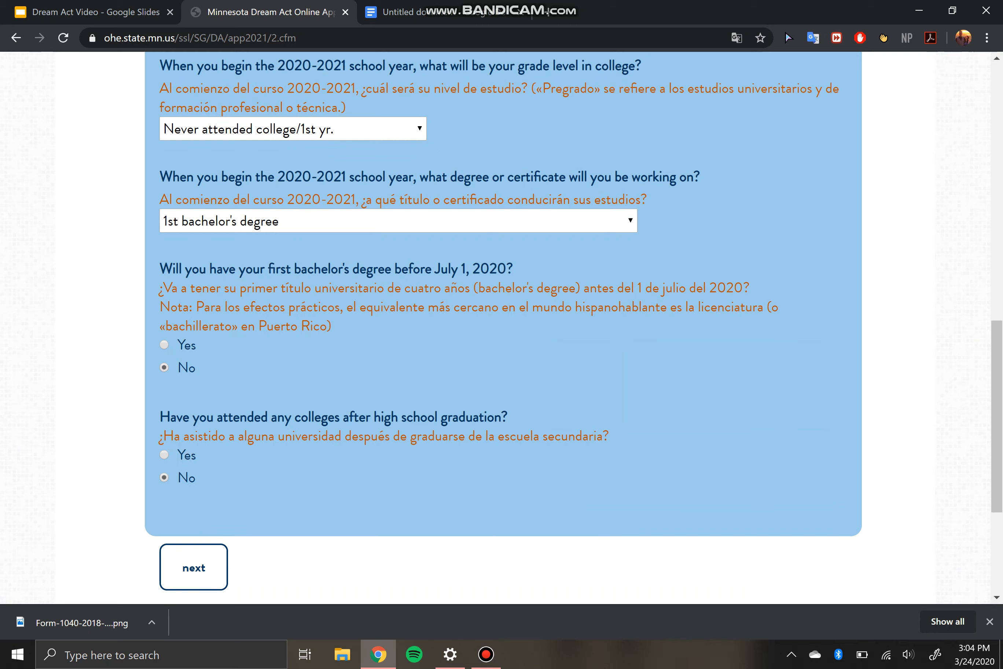
click(193, 566)
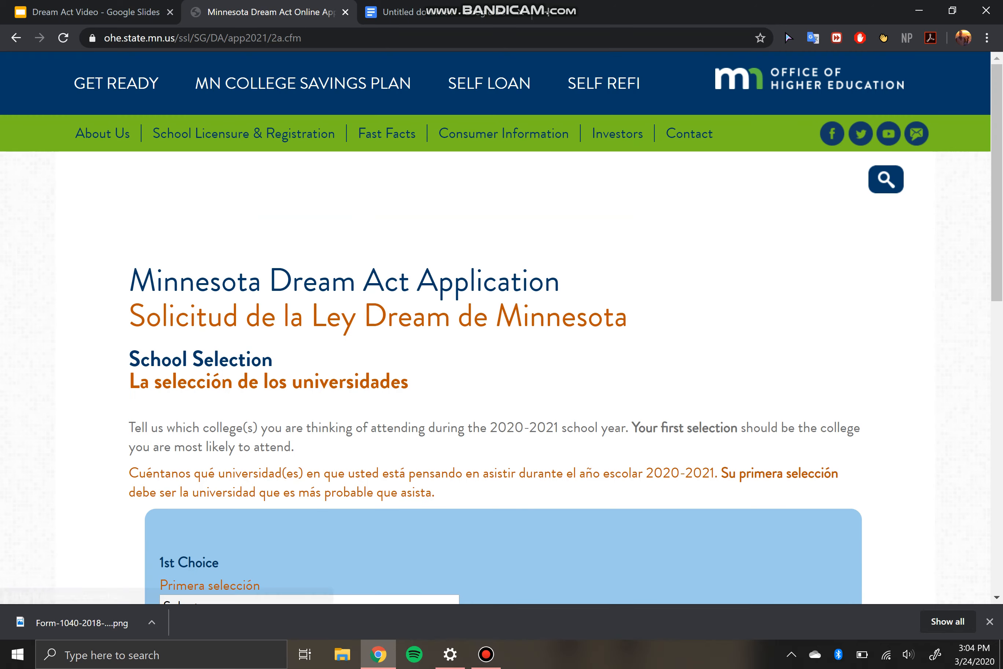
- Choose COLLEGE OF ST BENEDICT as the 1st college choice and AUGSBURG UNIVERSITY as the 2nd
scroll(500, 327, down, 6)
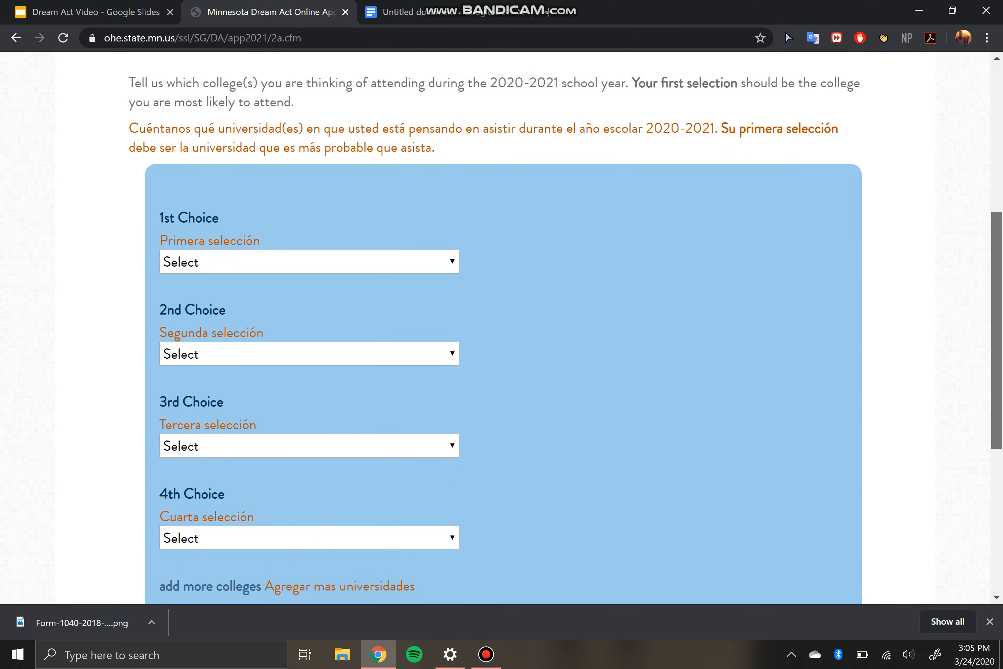
scroll(500, 327, up, 5)
scroll(501, 328, down, 5)
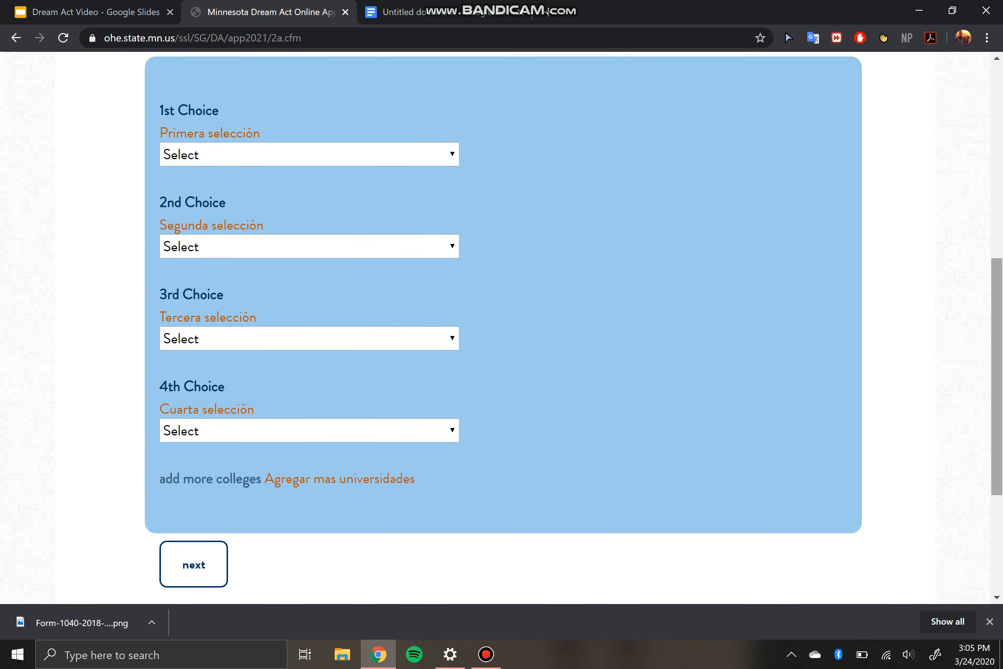
scroll(500, 328, up, 5)
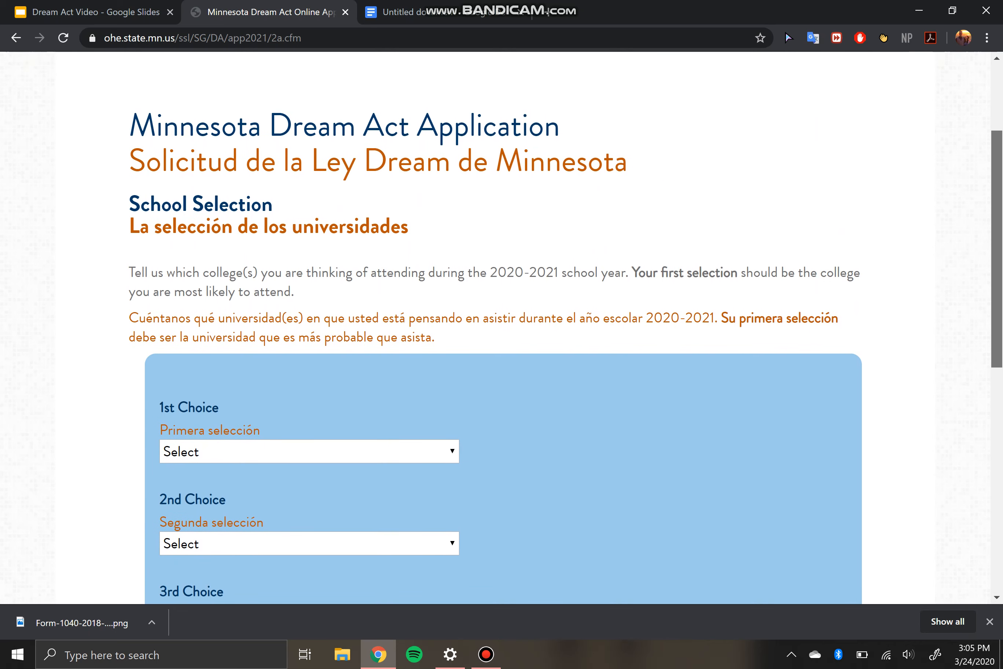
scroll(501, 328, down, 4)
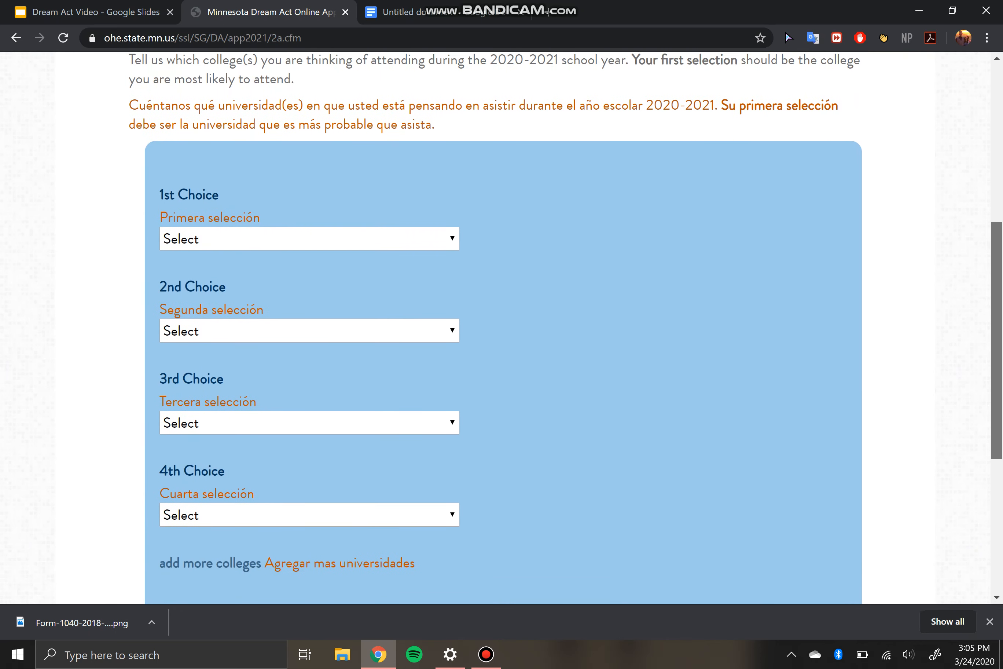
scroll(501, 327, down, 1)
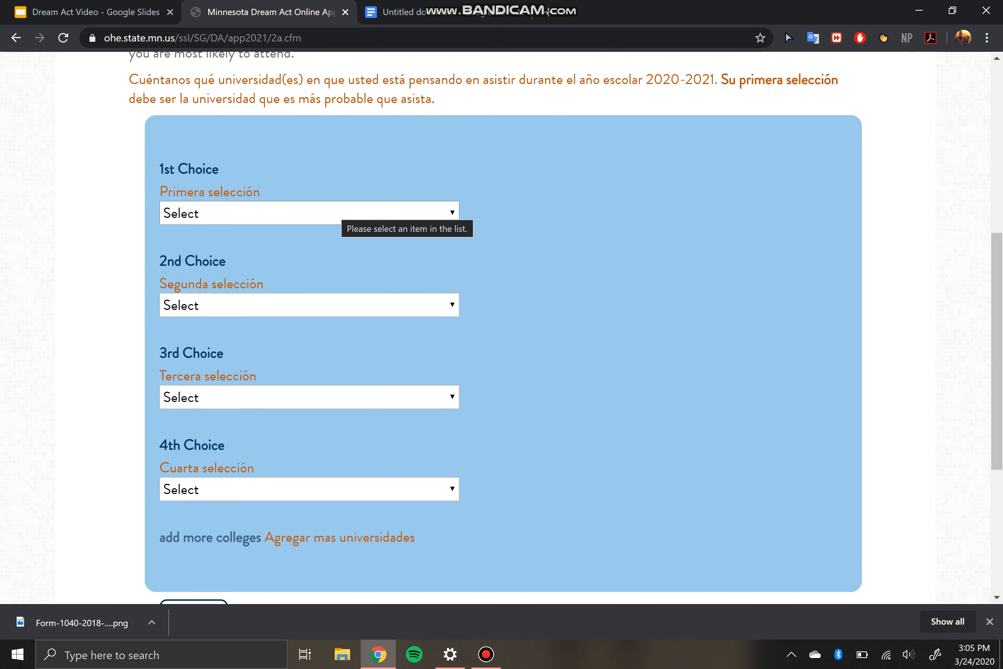
click(343, 213)
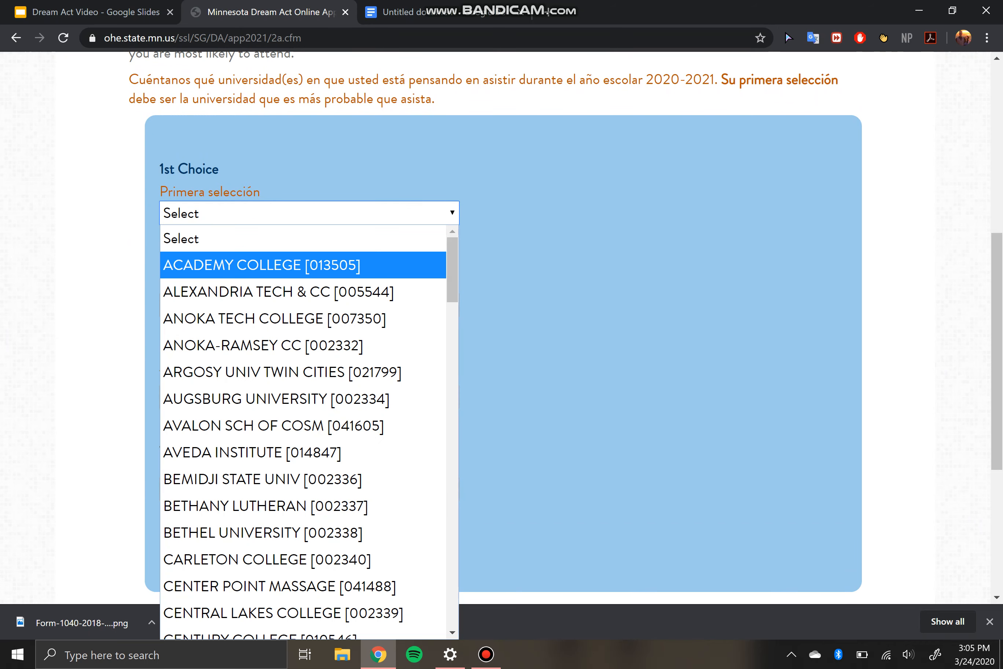
drag(452, 267, 452, 324)
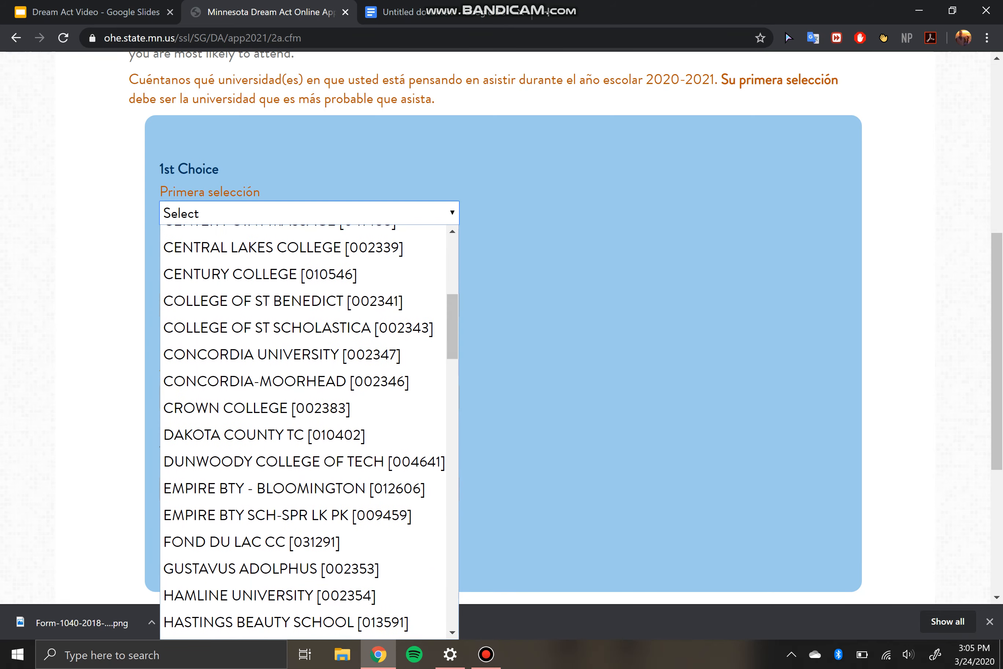
click(346, 300)
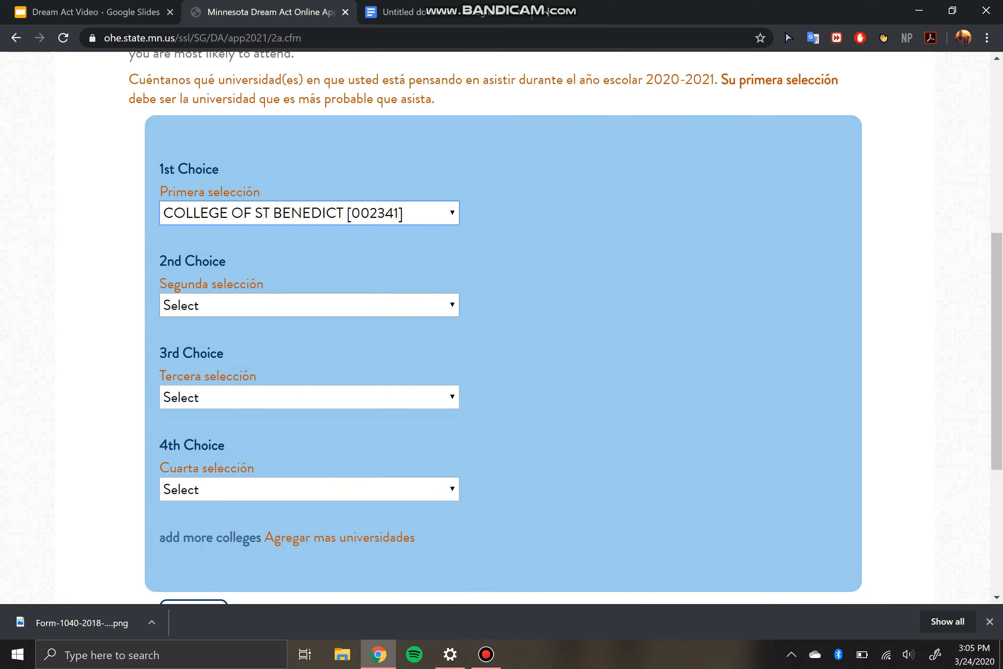
click(346, 305)
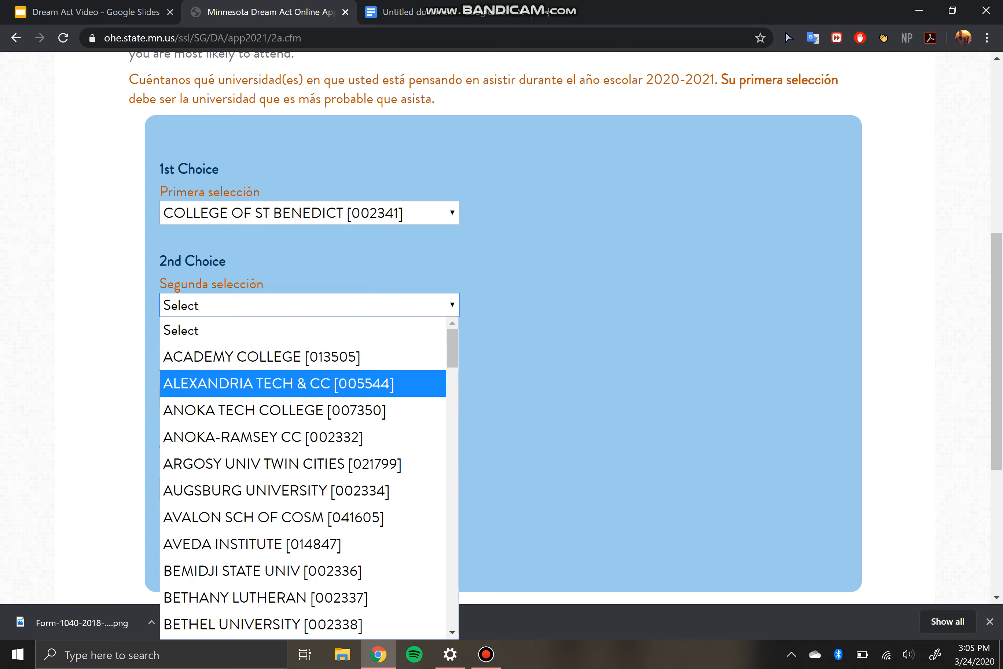
click(302, 491)
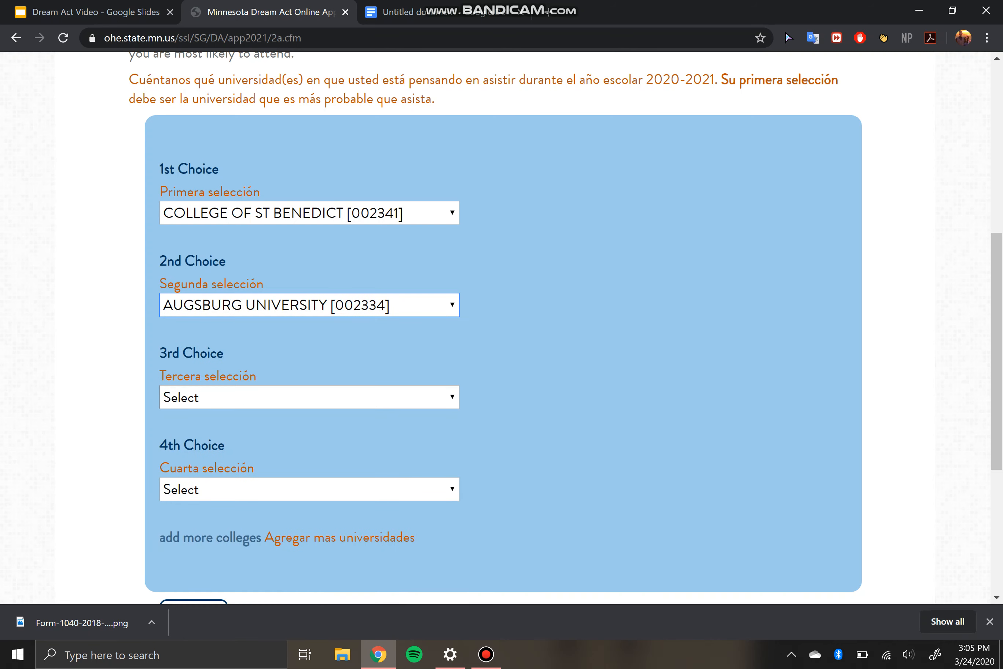
- Choose CARLETON COLLEGE as the 3rd college choice and ST MARY'S UNIV OF MN as the 4th
click(302, 397)
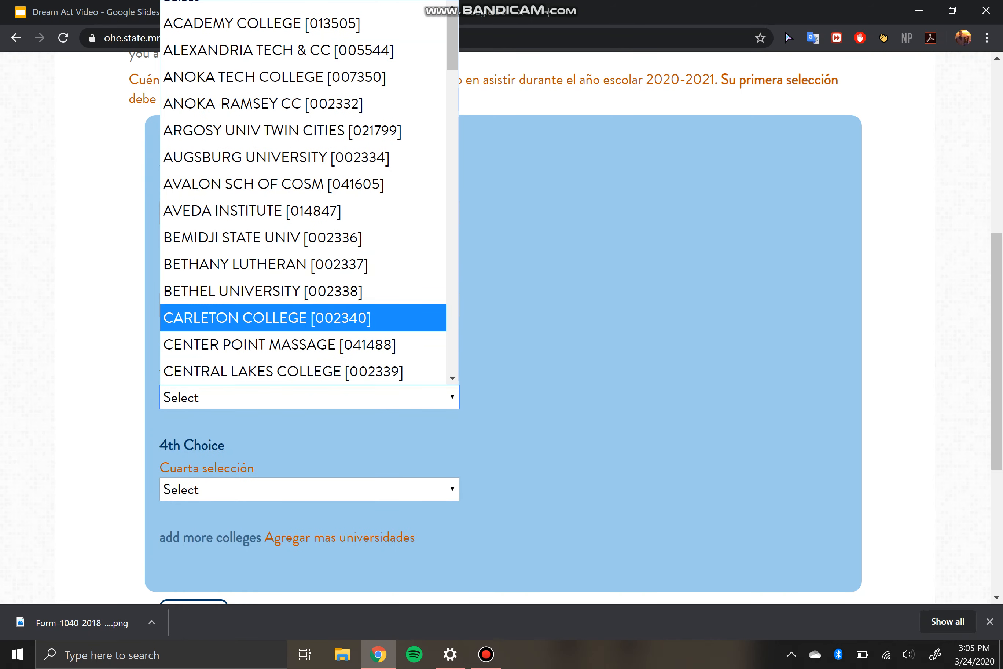
click(266, 317)
click(302, 488)
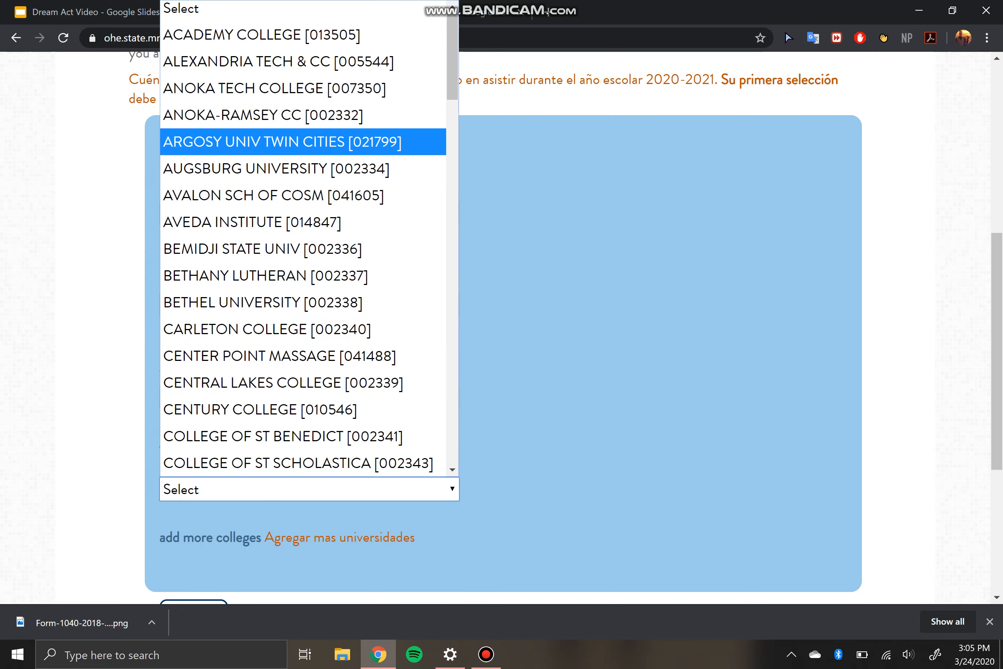
drag(453, 77, 453, 374)
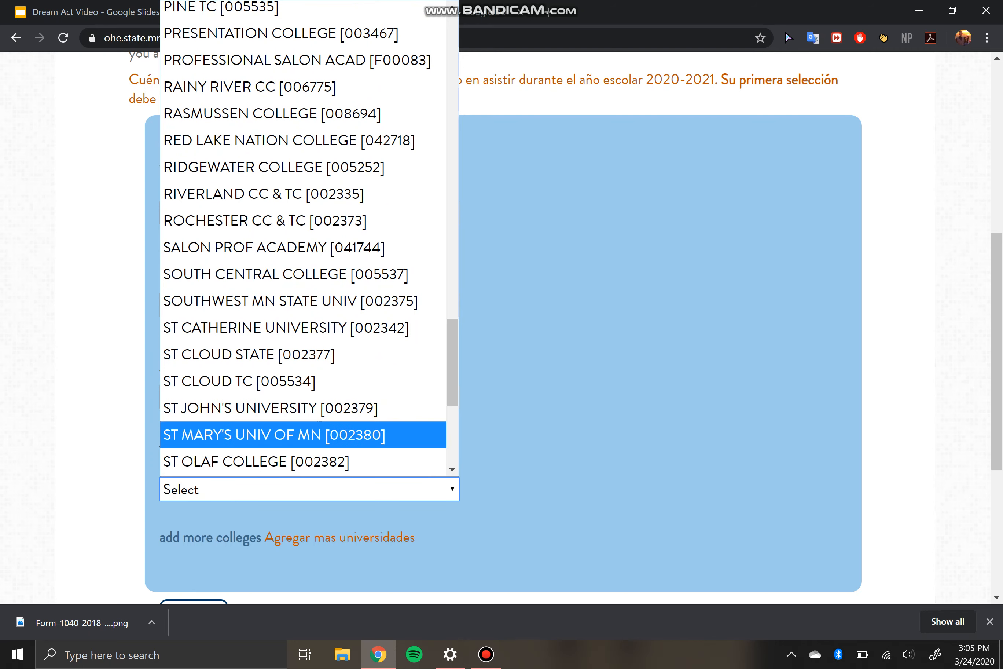
click(302, 434)
- Add more college choice fields to the school selection and review the full list of choices
mouse_move(996, 351)
mouse_down()
mouse_move(996, 411)
mouse_move(997, 354)
mouse_up()
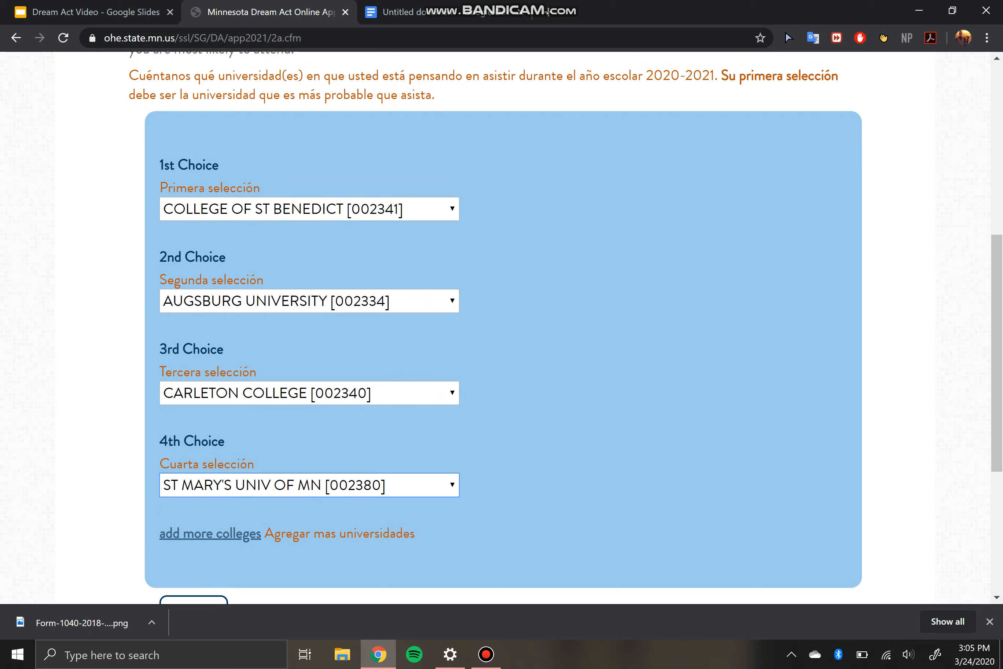
click(210, 534)
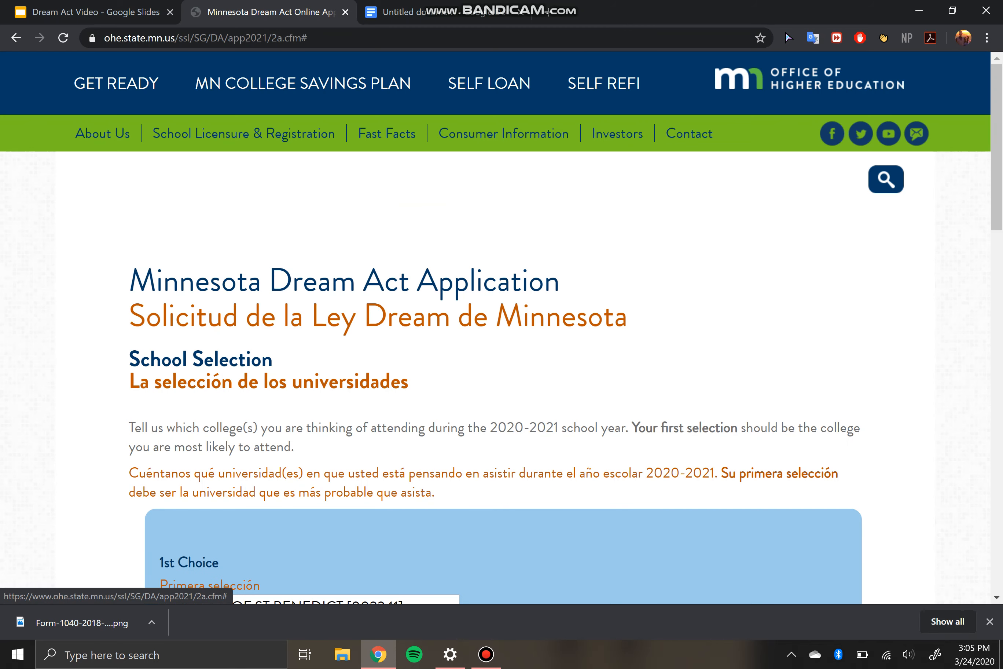
scroll(501, 328, down, 10)
scroll(501, 328, down, 10)
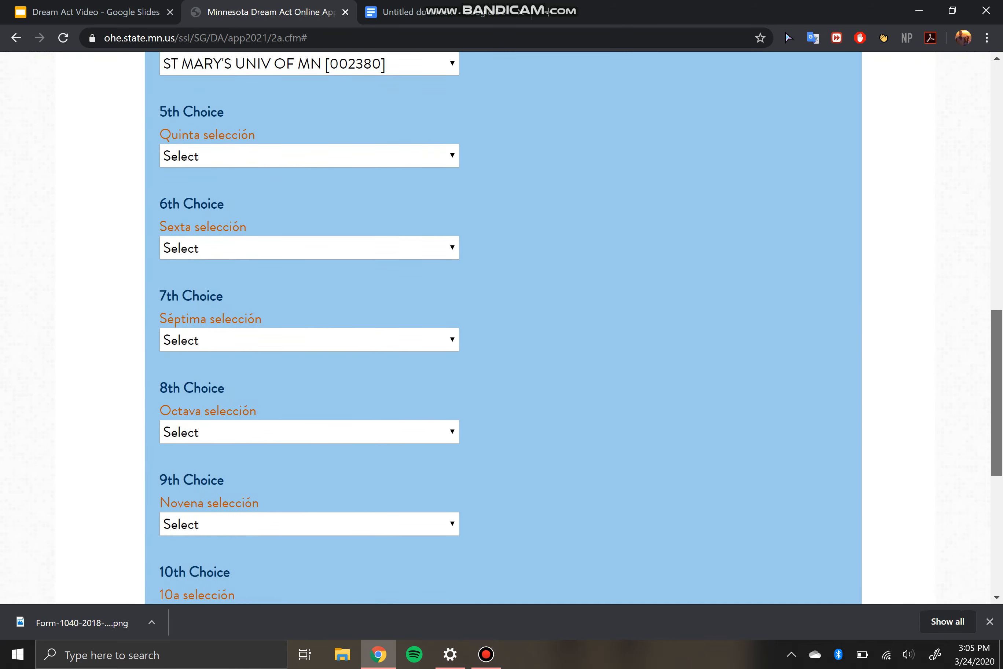
scroll(500, 328, up, 7)
scroll(501, 328, up, 4)
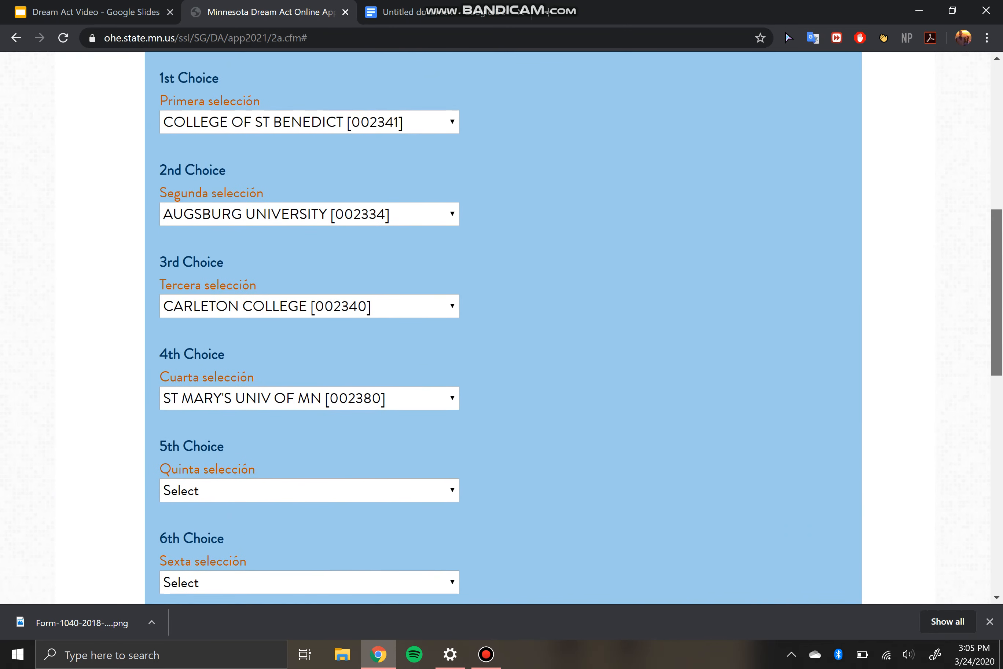
scroll(501, 328, down, 8)
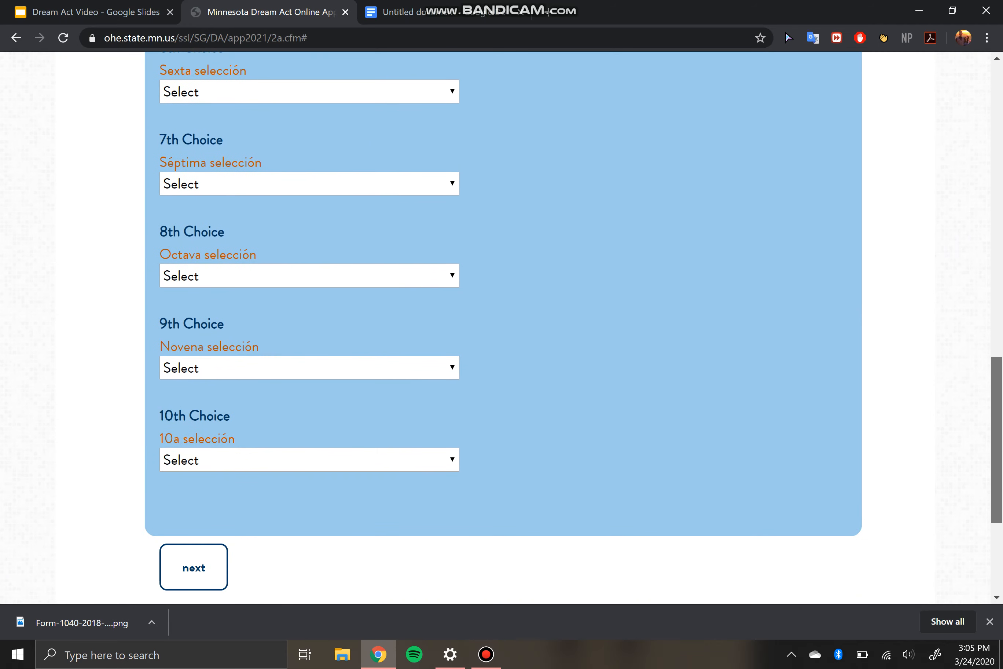
scroll(501, 327, up, 4)
scroll(501, 328, up, 10)
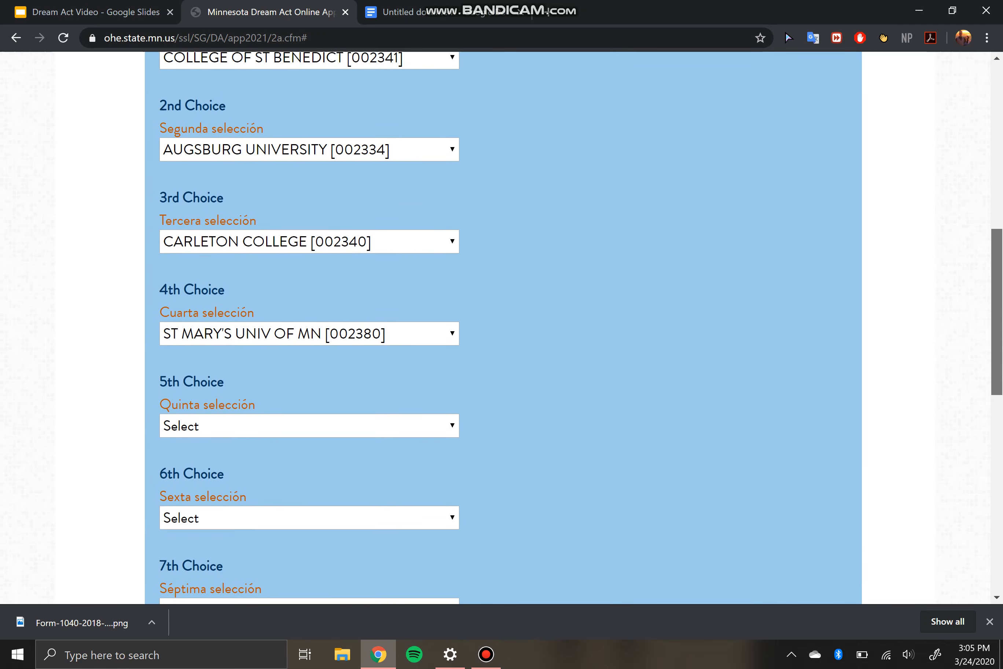
scroll(500, 328, down, 2)
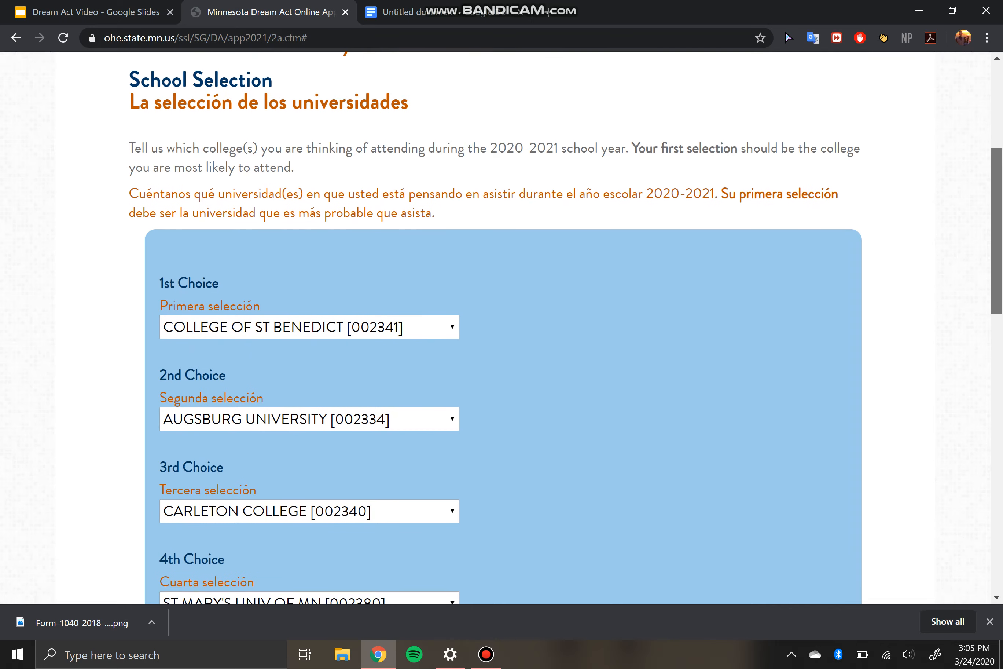
scroll(500, 328, down, 8)
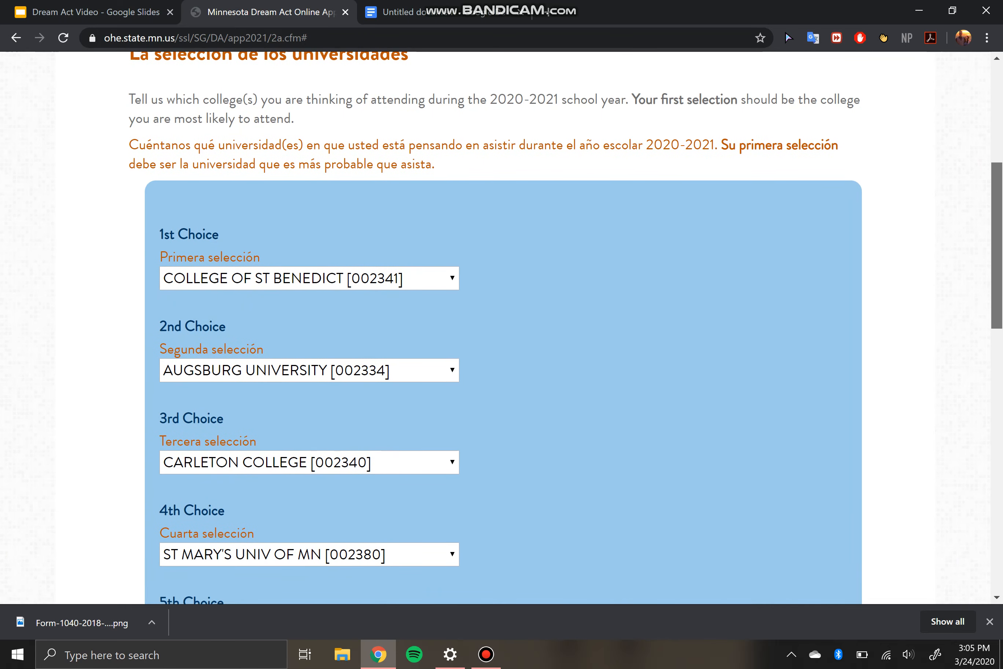
scroll(501, 328, down, 12)
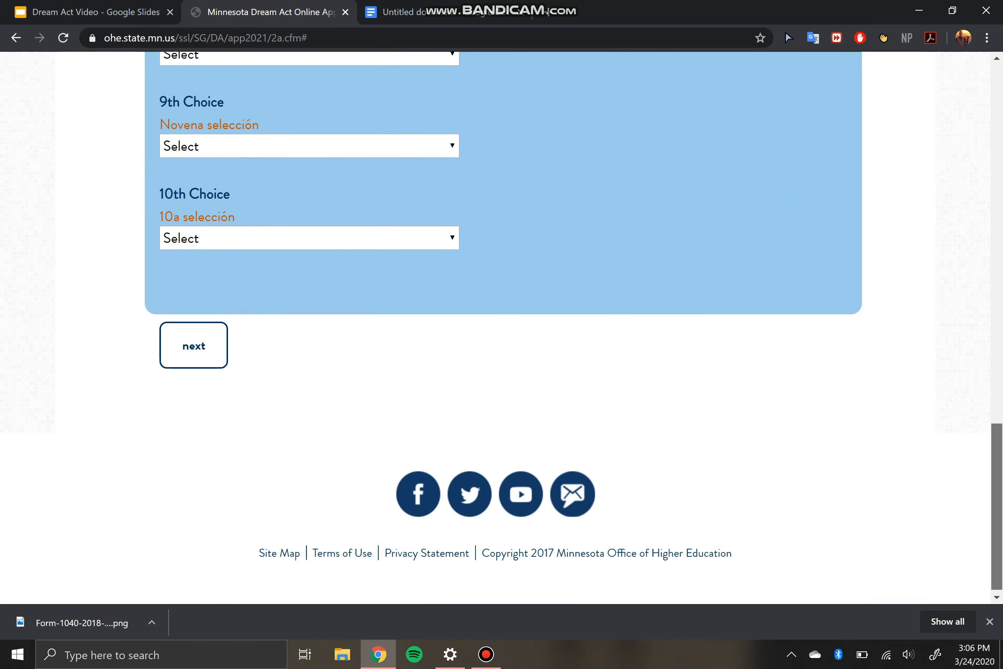
- Submit the school selections and look through the Dependency Determination questions
click(194, 340)
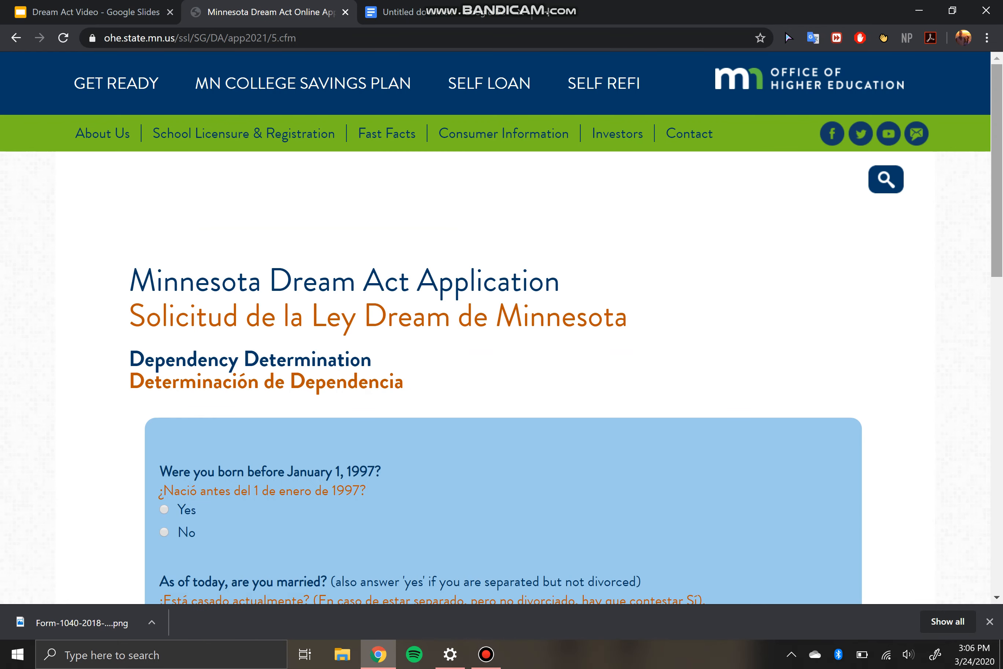
scroll(501, 328, down, 7)
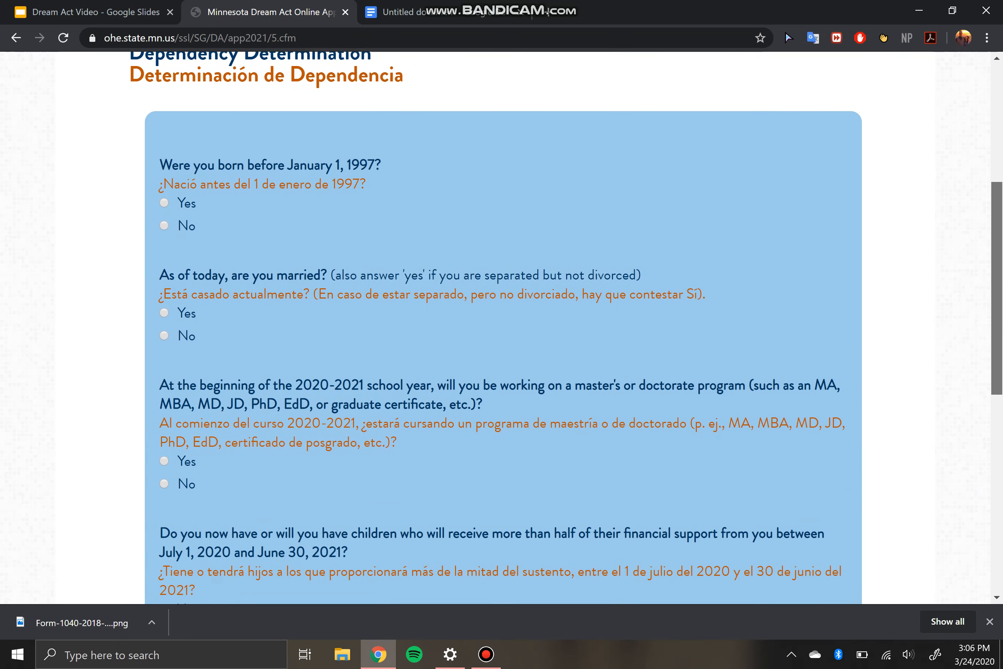
scroll(500, 328, down, 4)
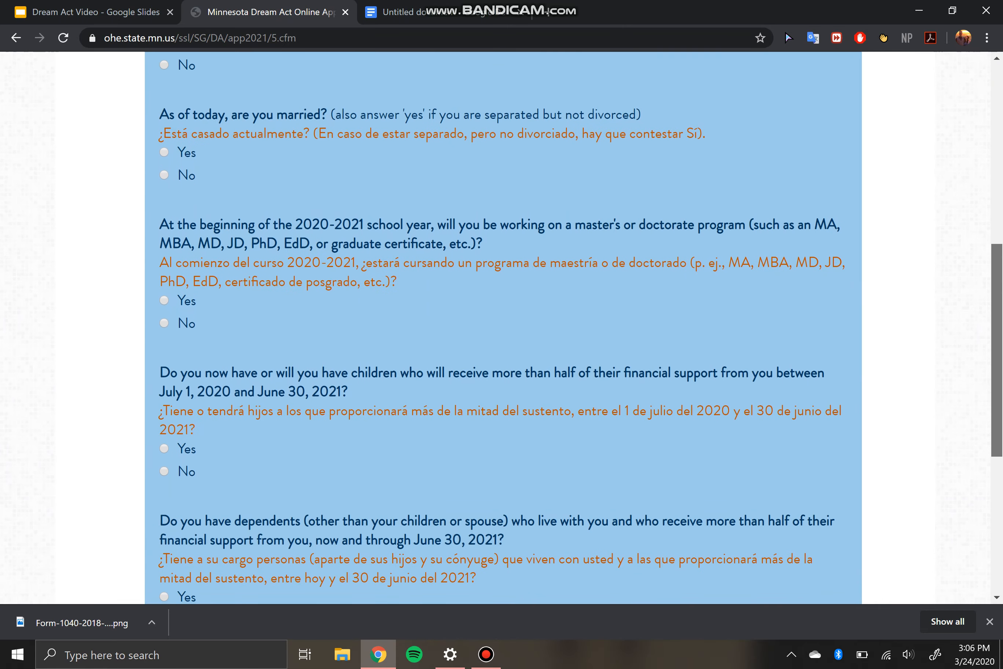
scroll(500, 328, down, 6)
scroll(500, 328, up, 10)
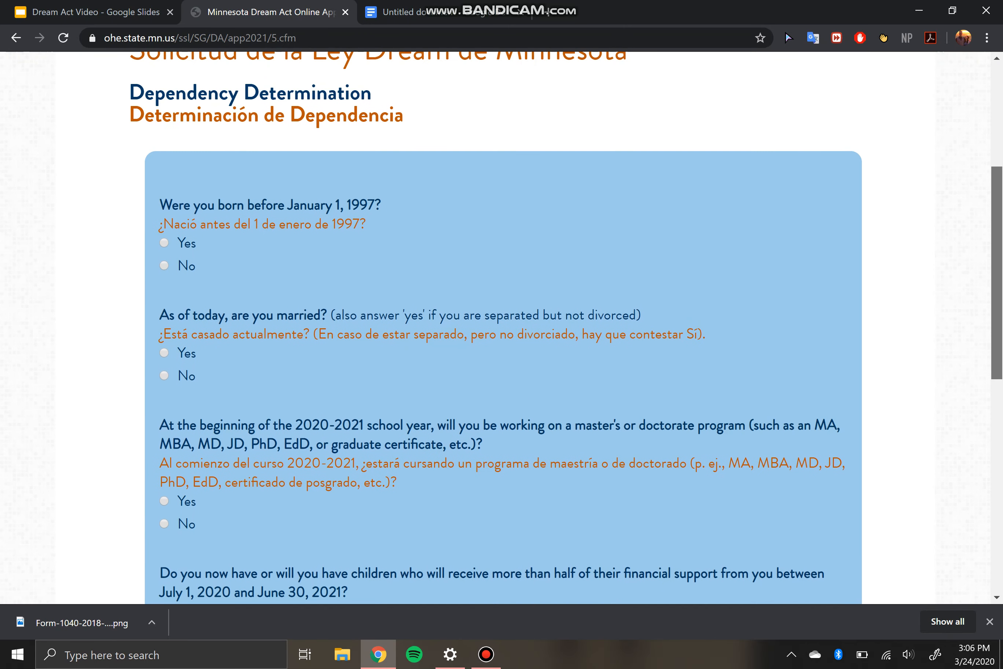
scroll(501, 327, down, 1)
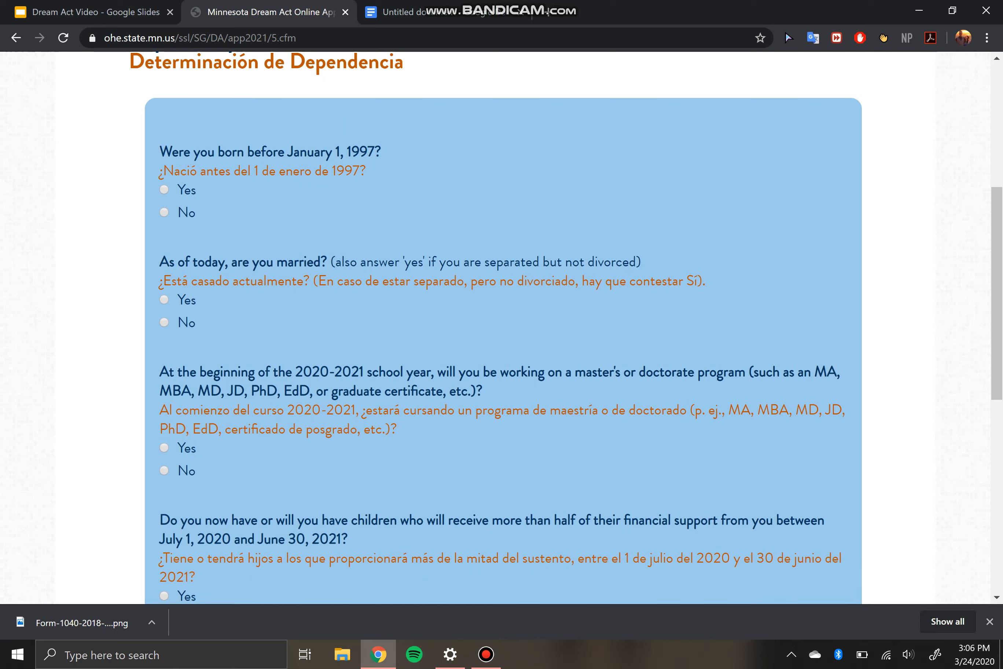
- Answer No to the Dependency Determination questions about children and other dependents, continuing to the end of the page
scroll(501, 328, down, 4)
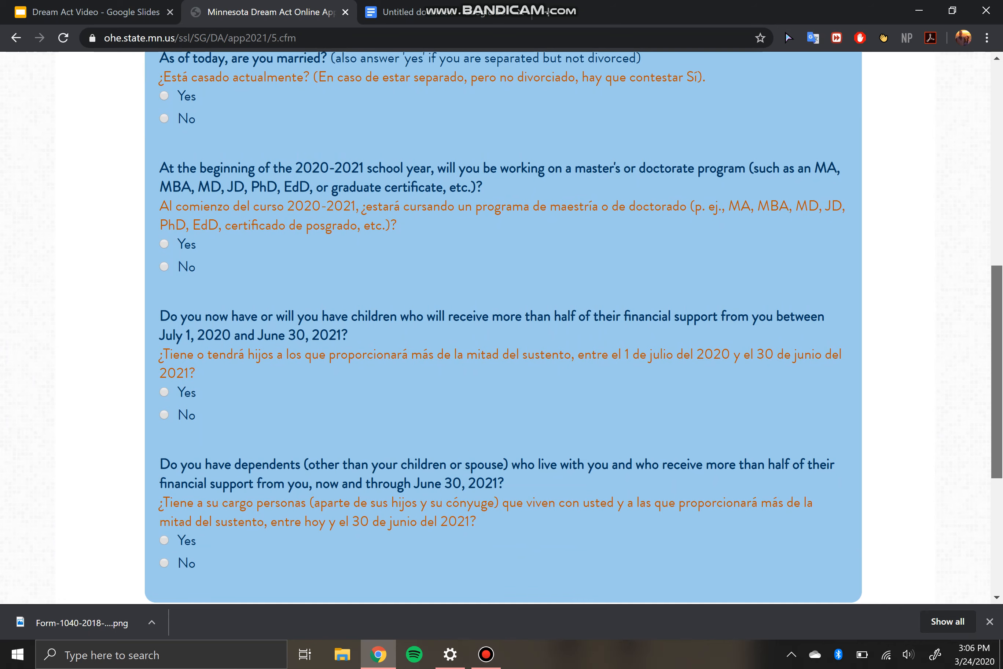
scroll(500, 327, down, 3)
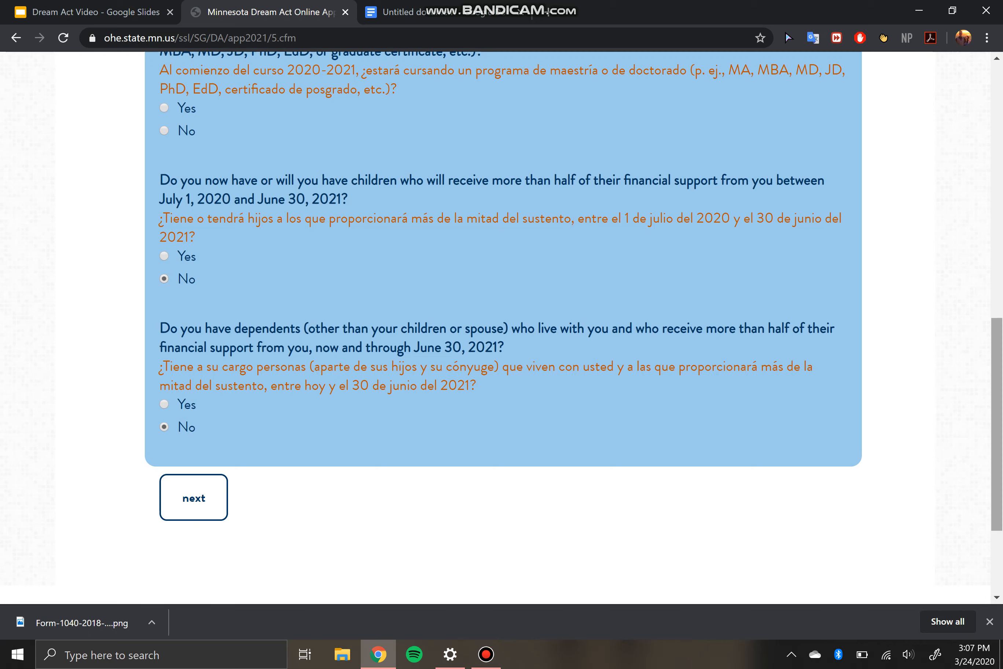
scroll(574, 328, down, 2)
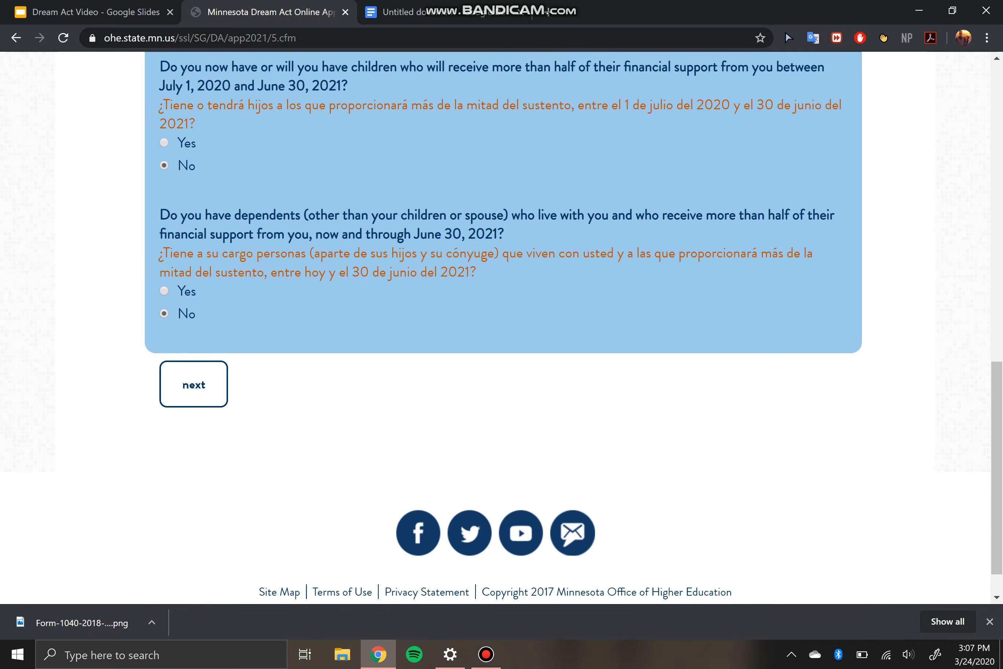
click(485, 654)
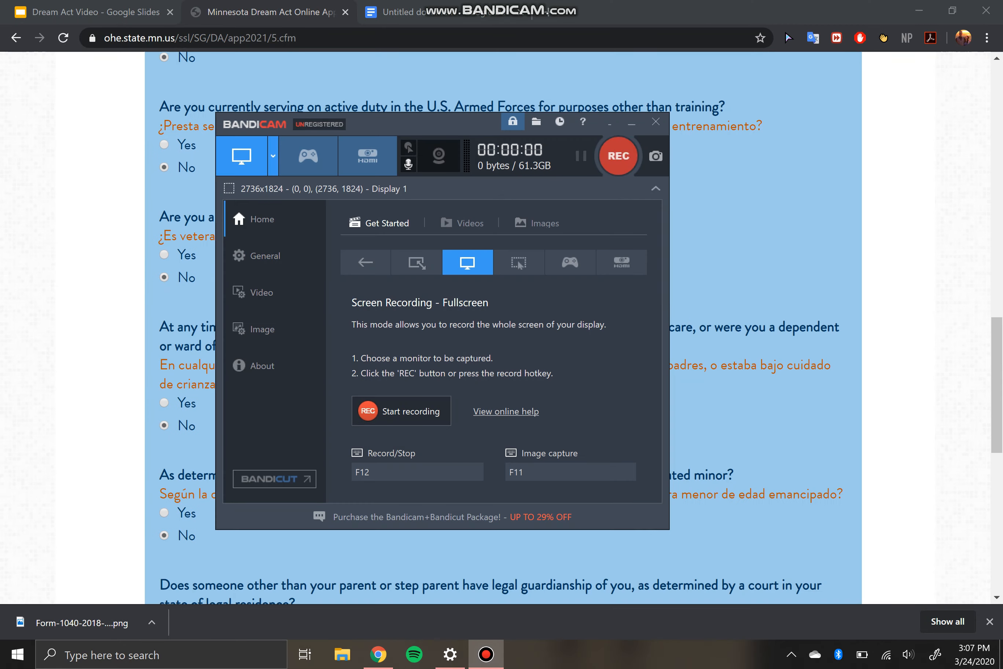
key(F12)
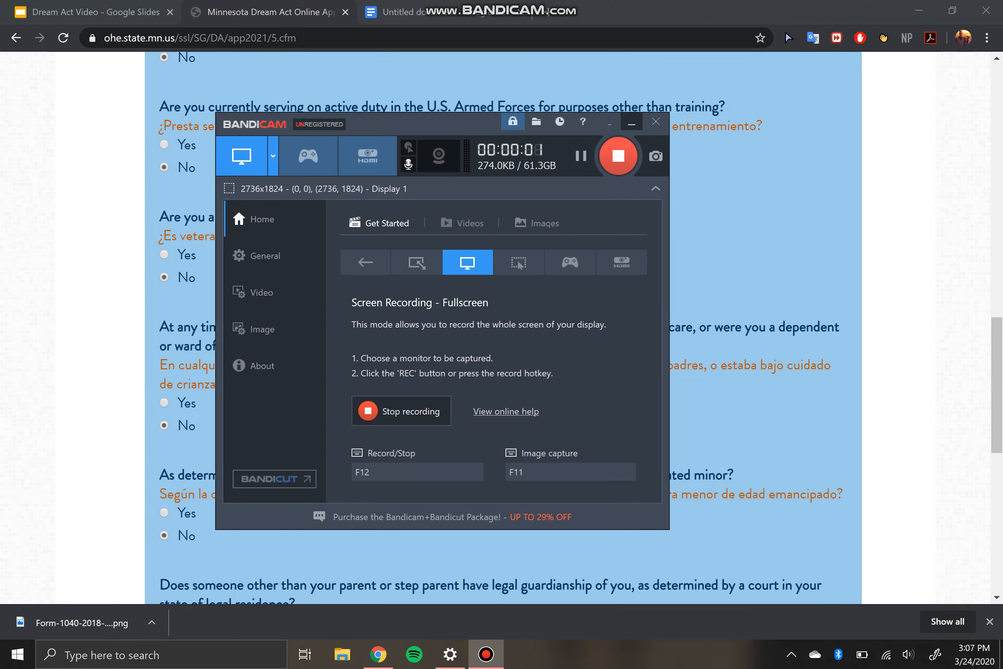
click(632, 122)
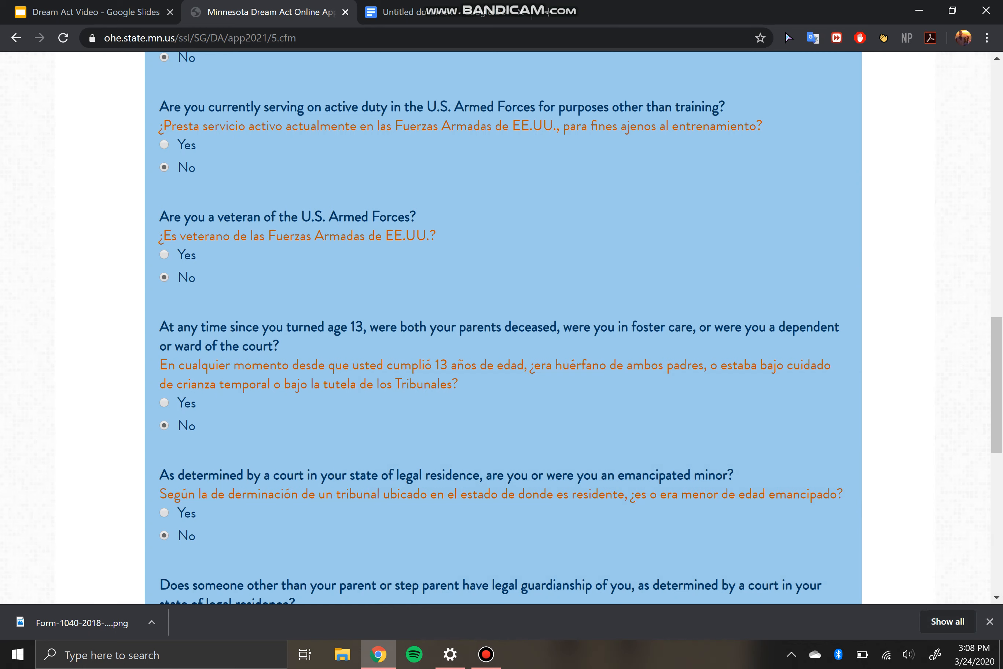
- Review the remaining dependency questions on emancipated minor status, legal guardianship and homelessness
scroll(503, 328, down, 6)
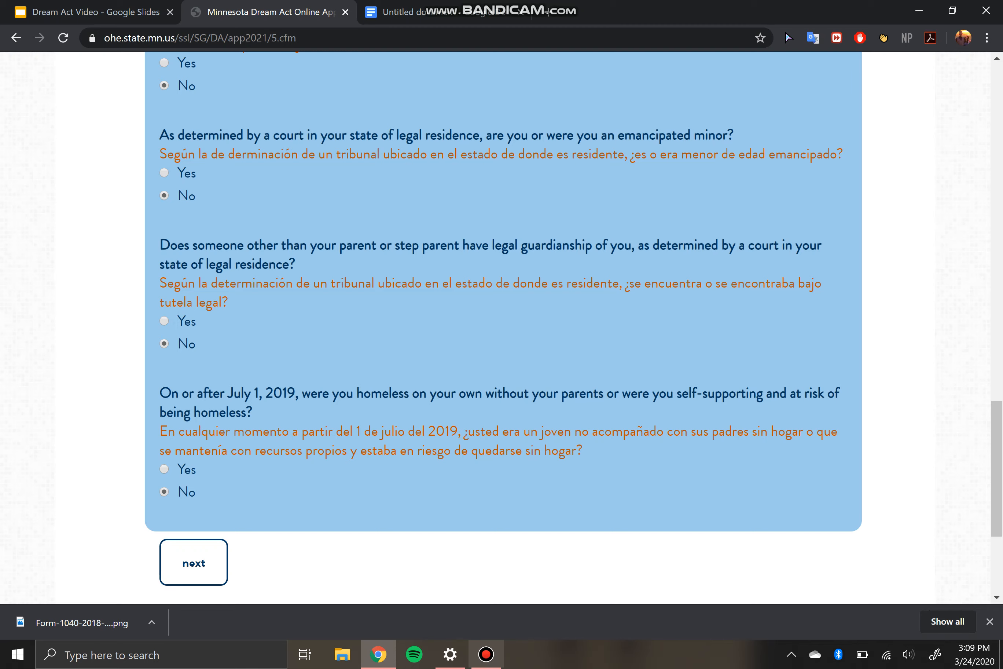
click(486, 654)
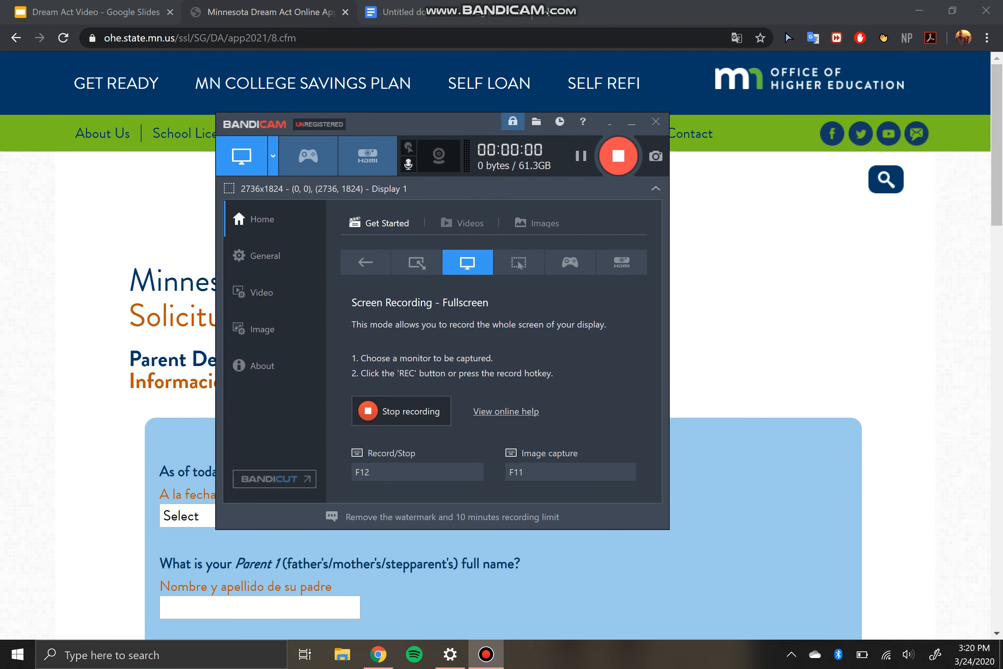
click(631, 122)
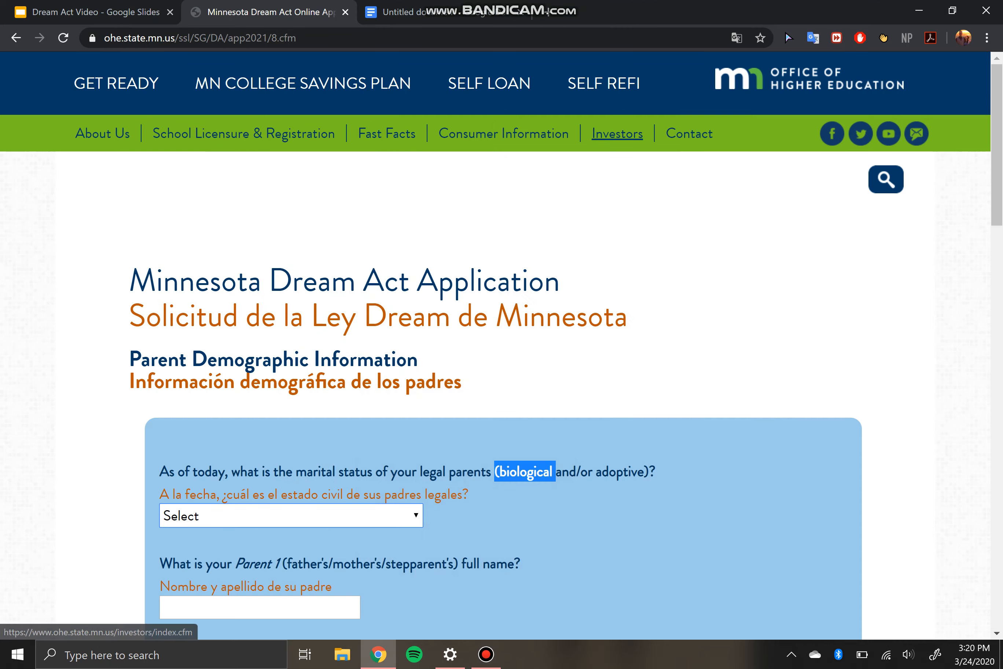
- Go through the marital status options for the legal parents and choose Divorced or Separated
scroll(631, 125, down, 1)
scroll(632, 125, down, 3)
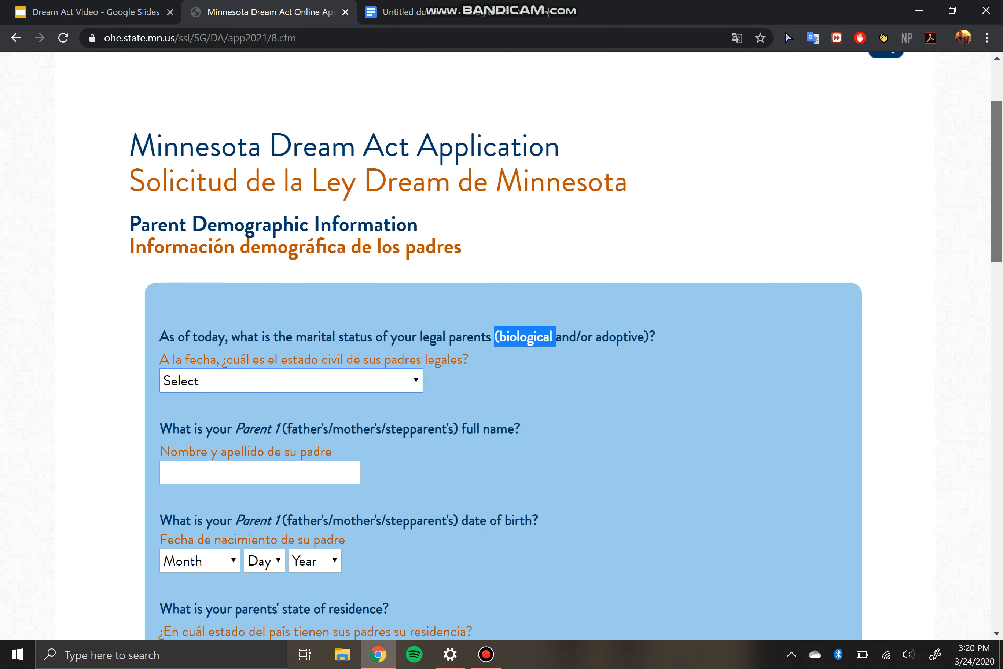
scroll(500, 345, down, 1)
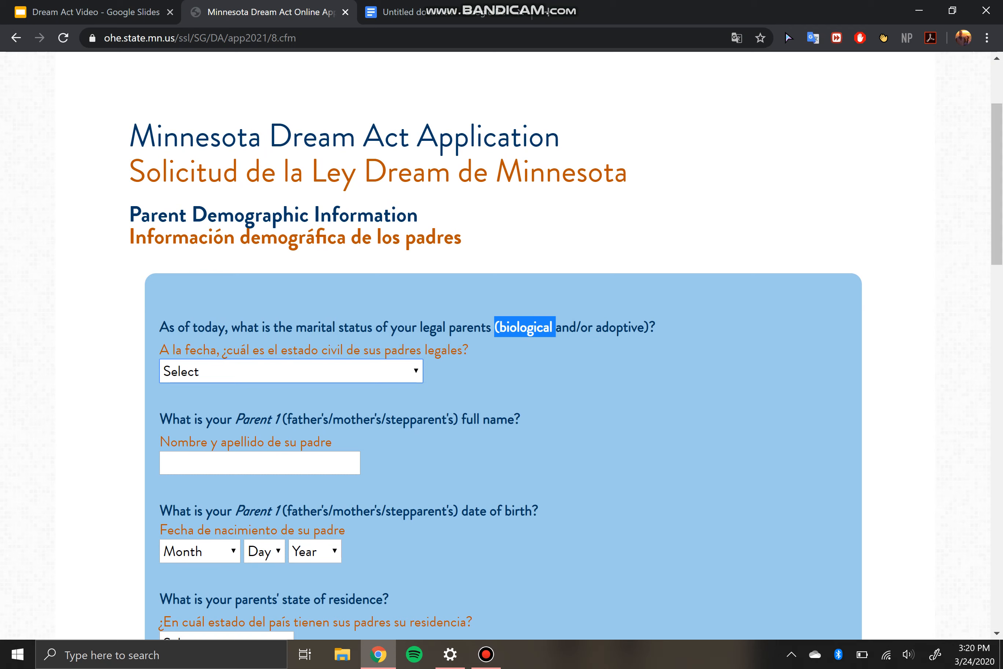
click(291, 371)
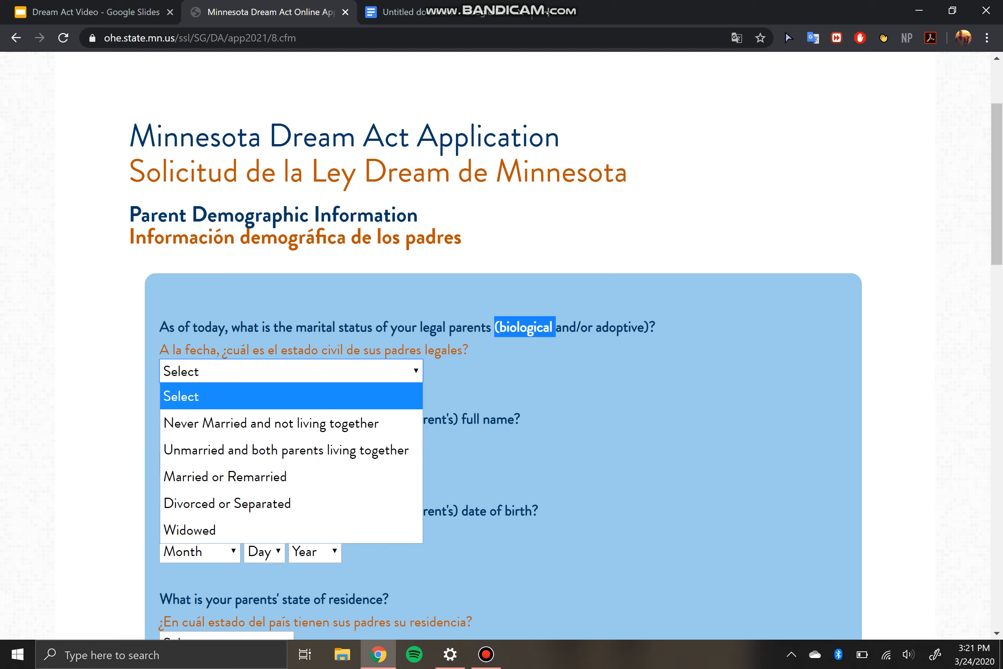
key(Down)
key(Down)
key(Down)
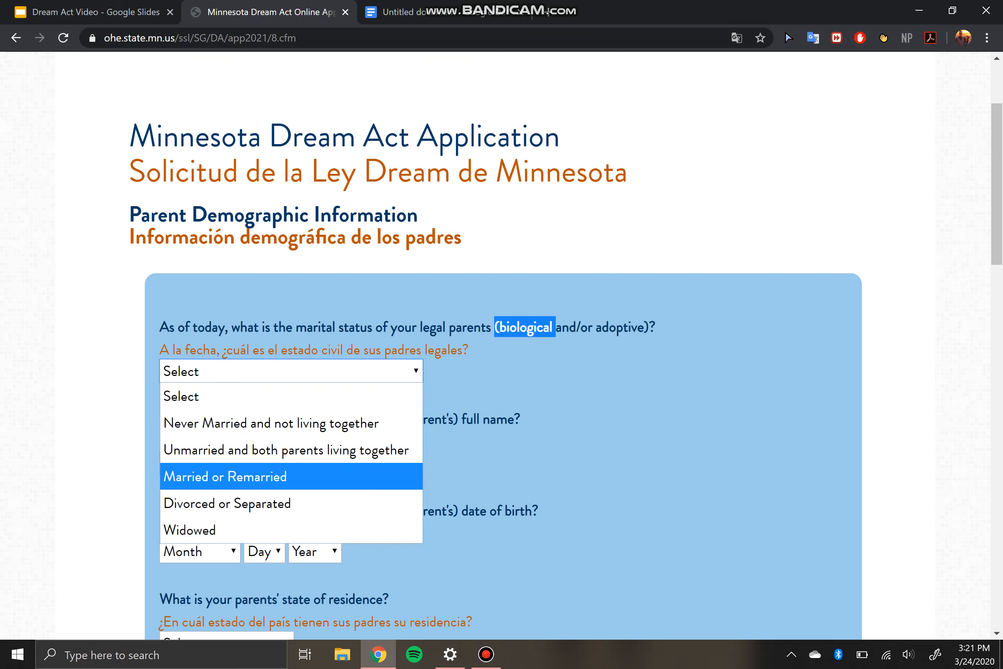
key(Up)
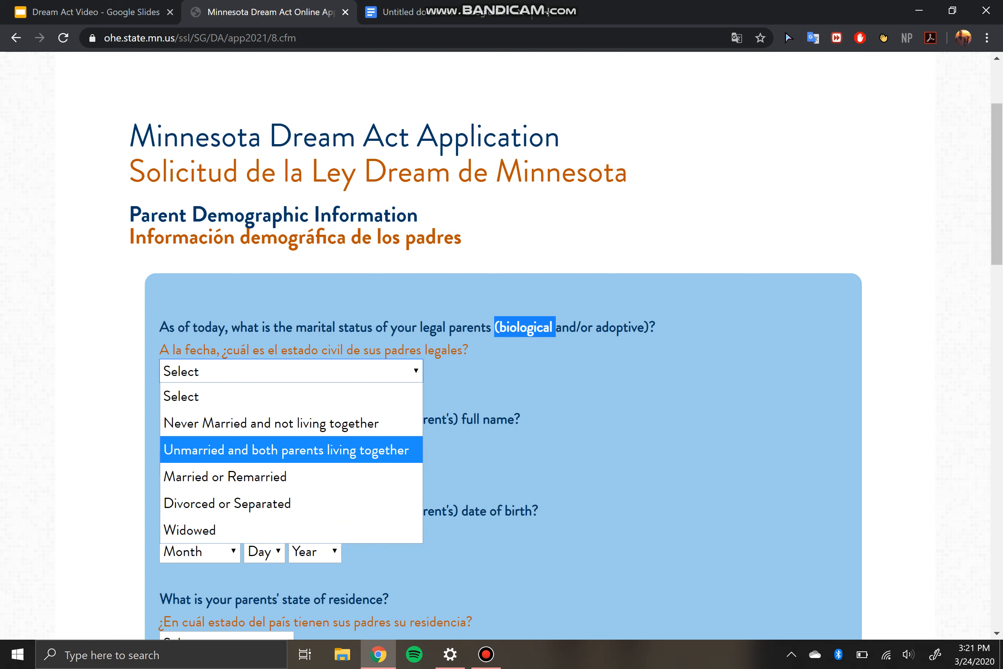
key(Up)
key(Down)
key(Down)
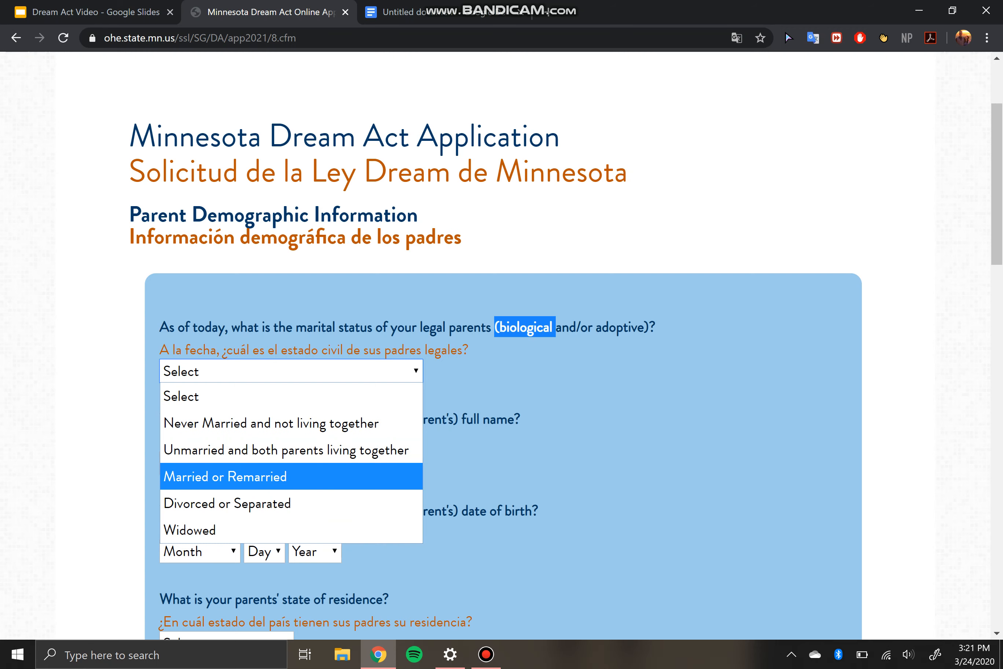
key(Down)
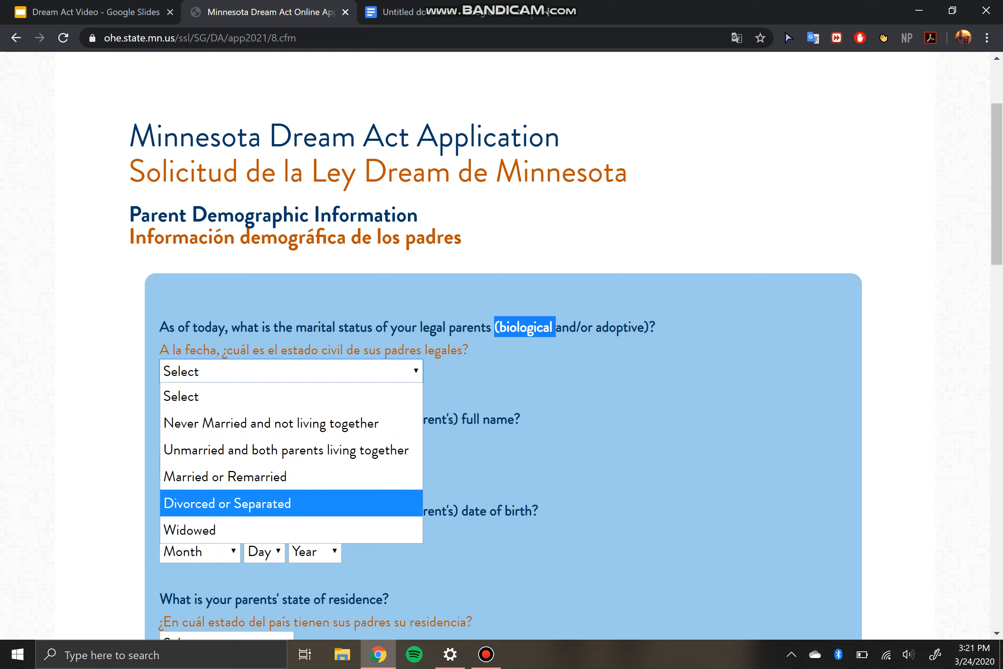
key(Up)
key(Up)
key(Up)
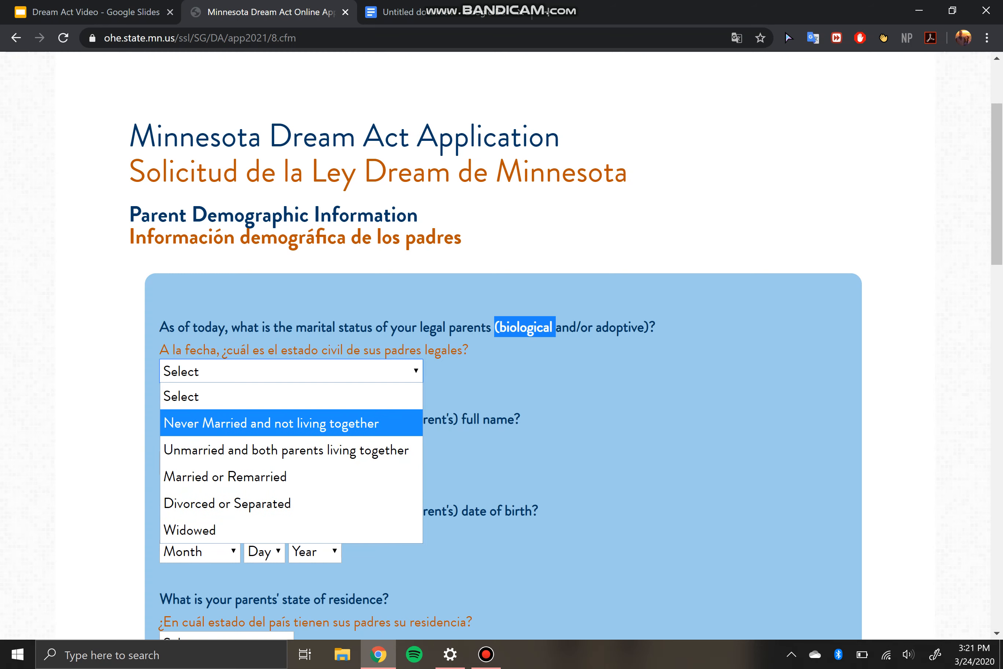
key(Down)
key(Down)
key(Down)
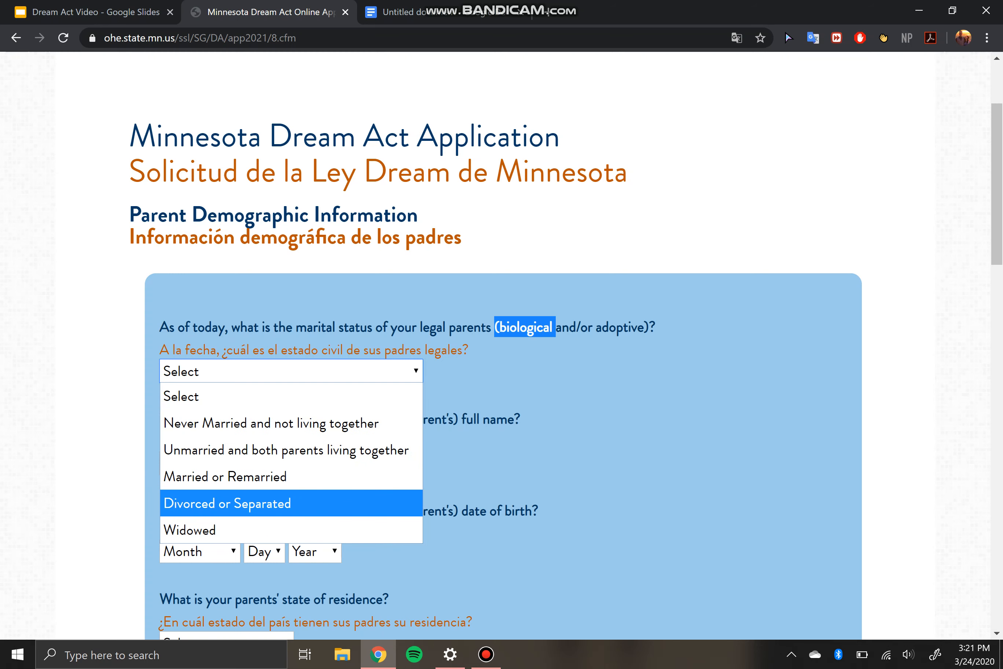
key(Up)
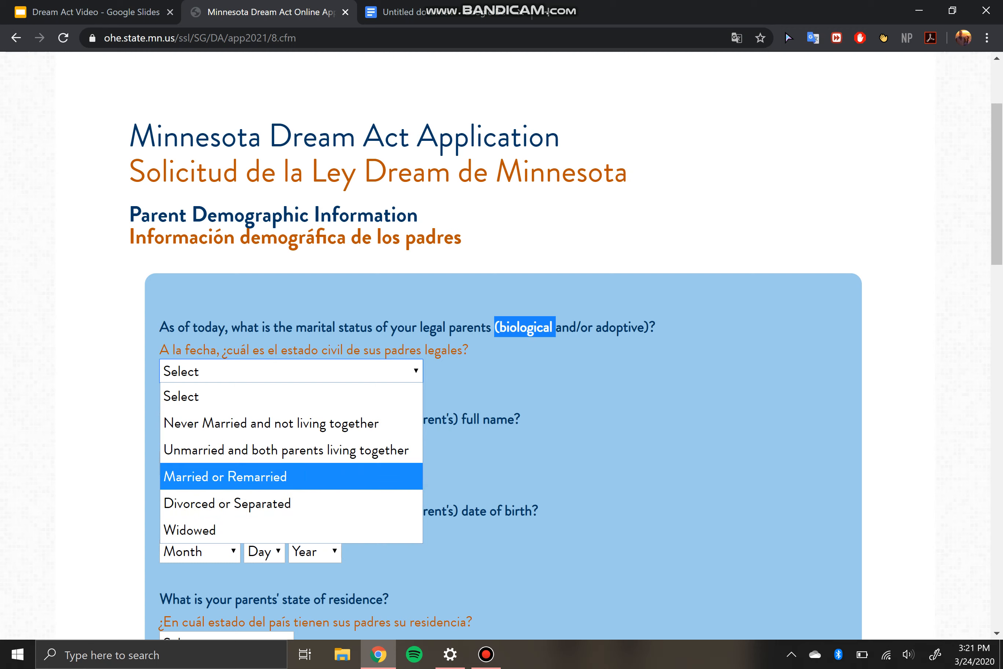
key(Up)
key(Down)
key(Down)
key(Down)
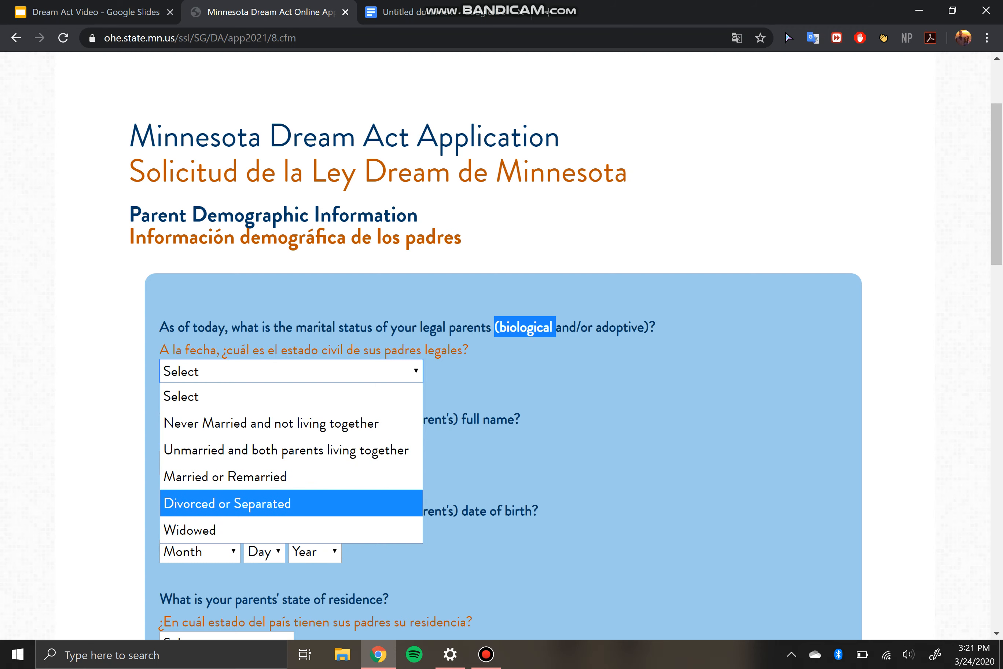
key(Up)
key(Return)
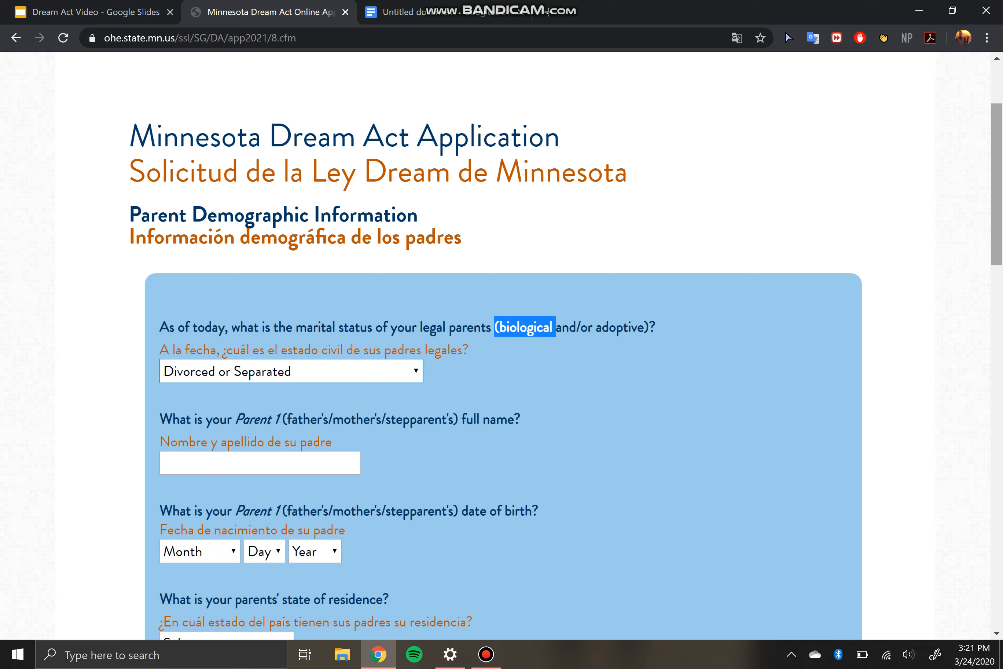
- Set the legal parents' marital status to Married or Remarried and look over the Parent 2 name and date of birth questions
scroll(501, 345, down, 5)
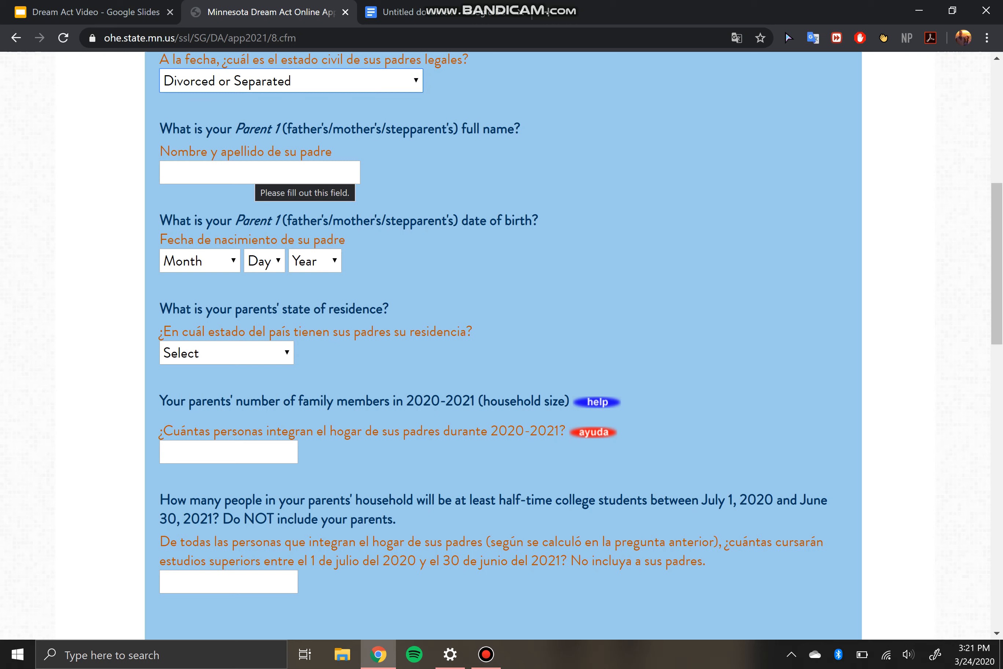
scroll(501, 345, up, 3)
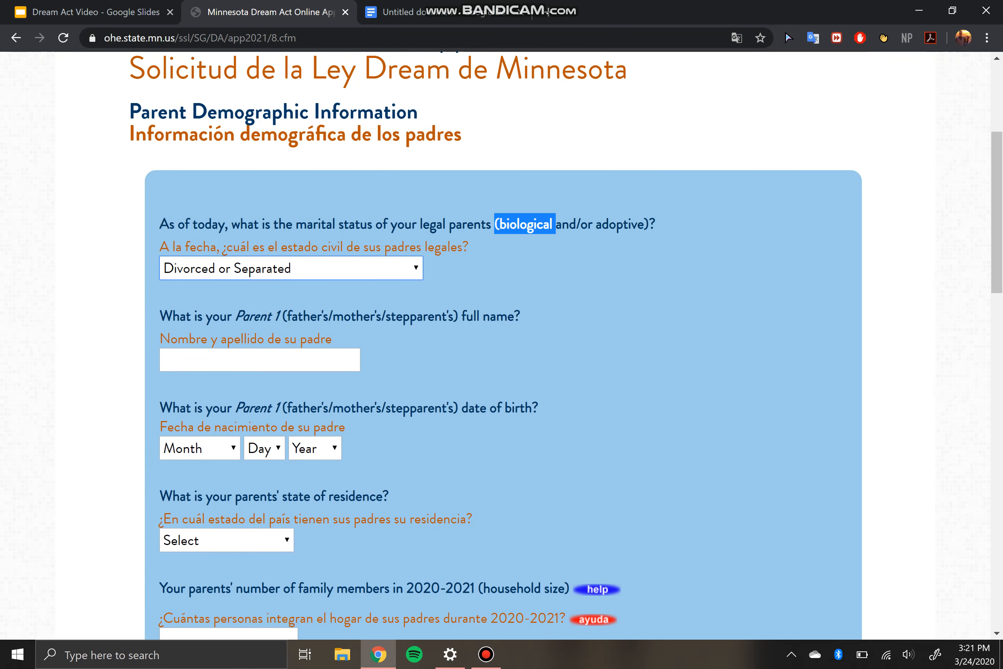
click(291, 268)
click(259, 373)
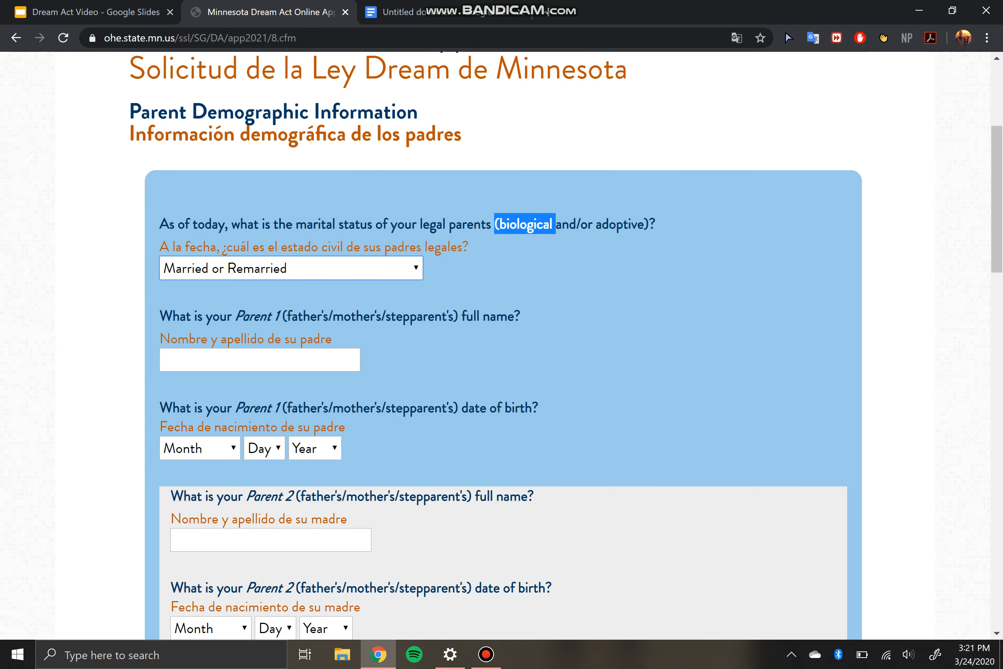
drag(996, 199, 997, 253)
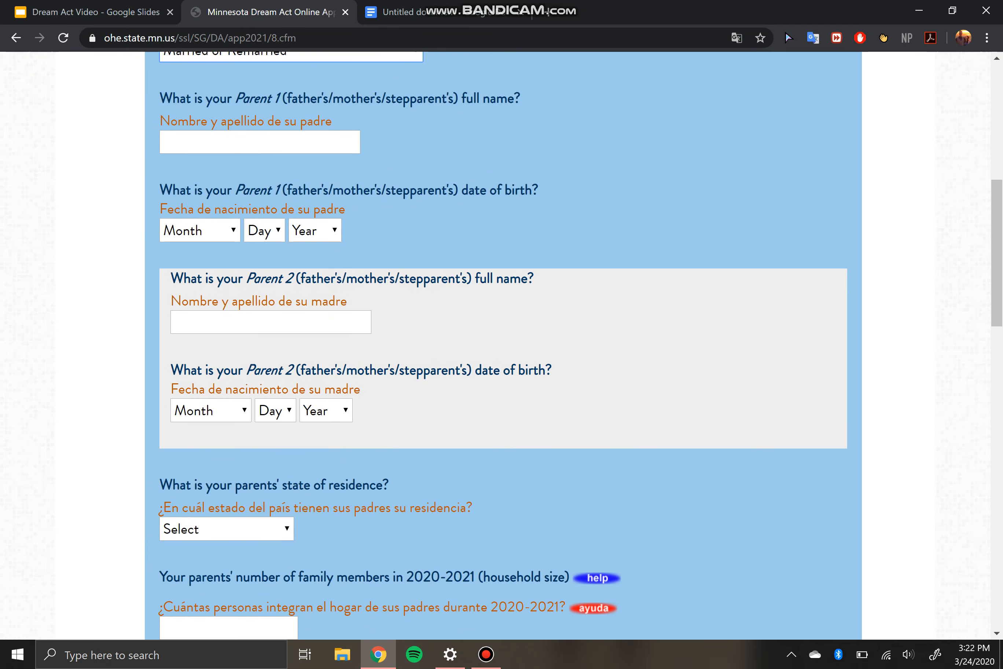
- Set the parents' state of residence to Minnesota
drag(996, 253, 996, 333)
click(224, 205)
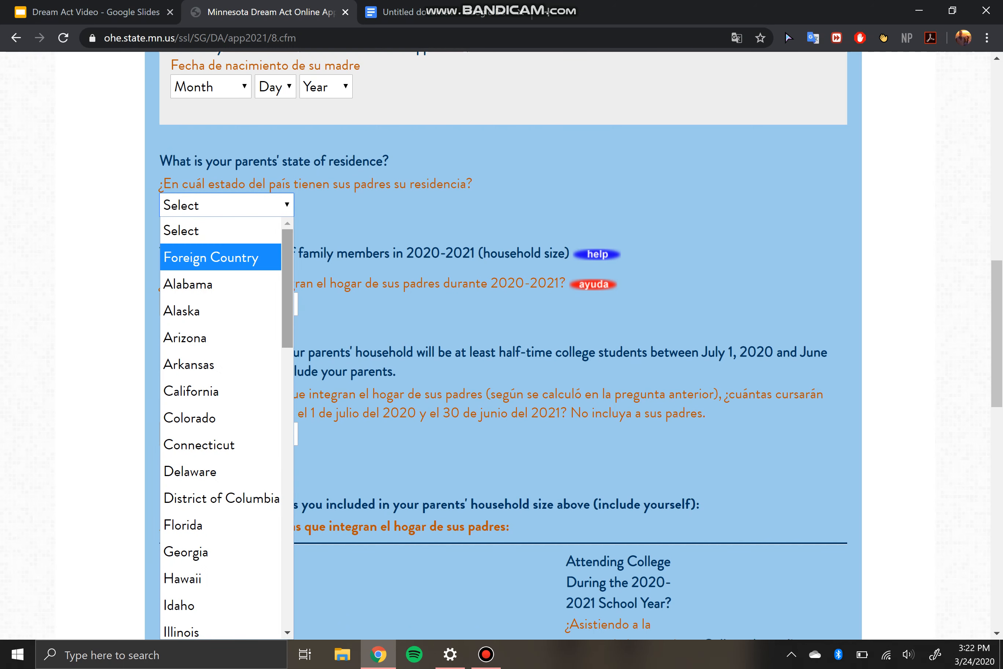
drag(287, 271, 287, 351)
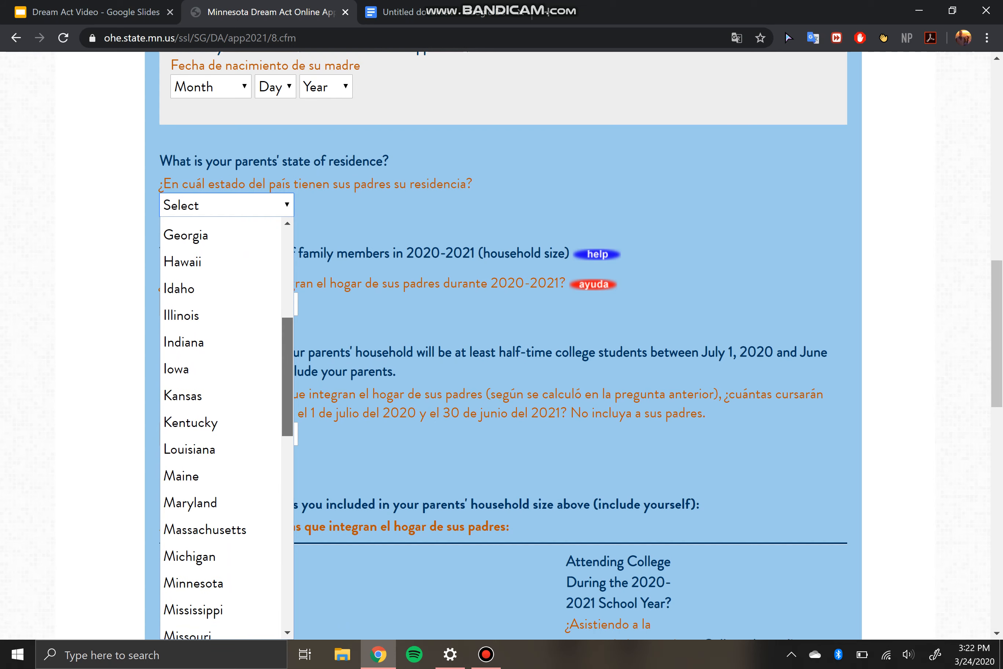
scroll(227, 428, down, 4)
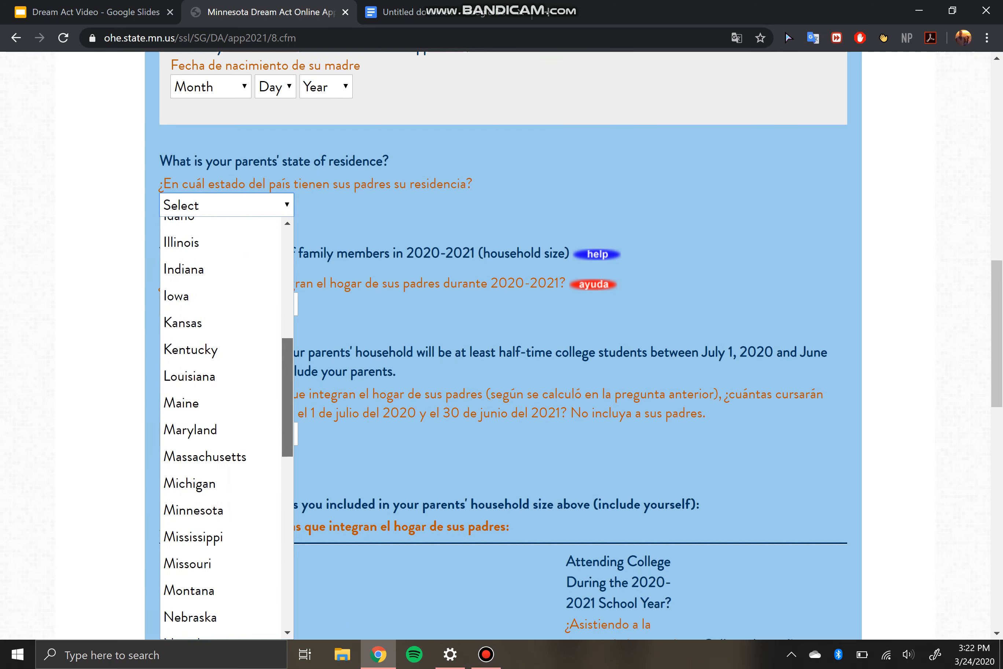
click(193, 421)
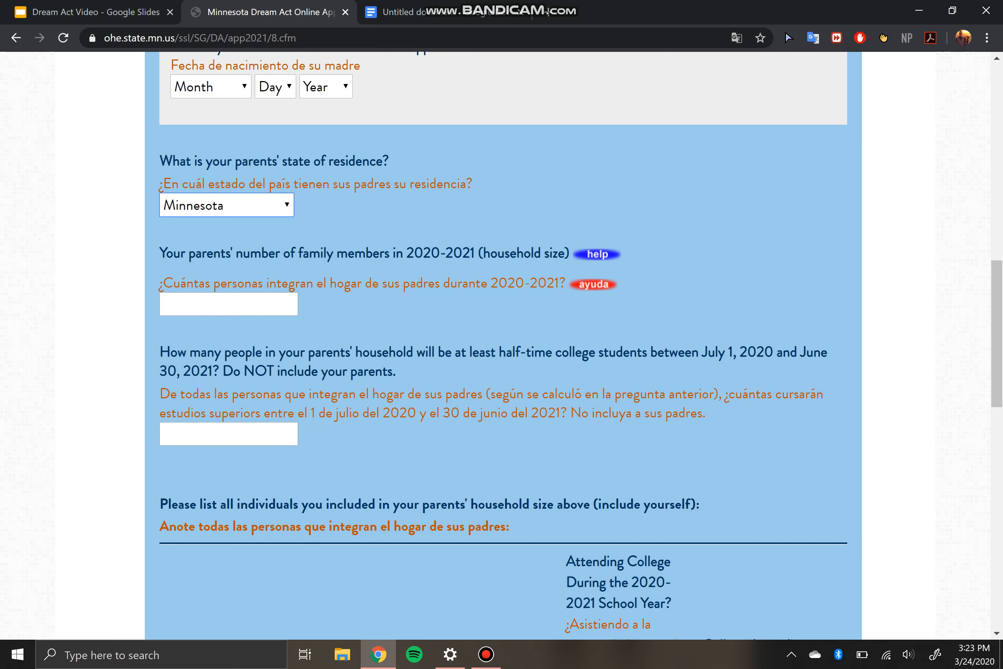
- Try 1 and 2 as the number of at least half-time college students in the parents' household, clearing the entry each time
scroll(997, 337, down, 1)
scroll(501, 345, down, 3)
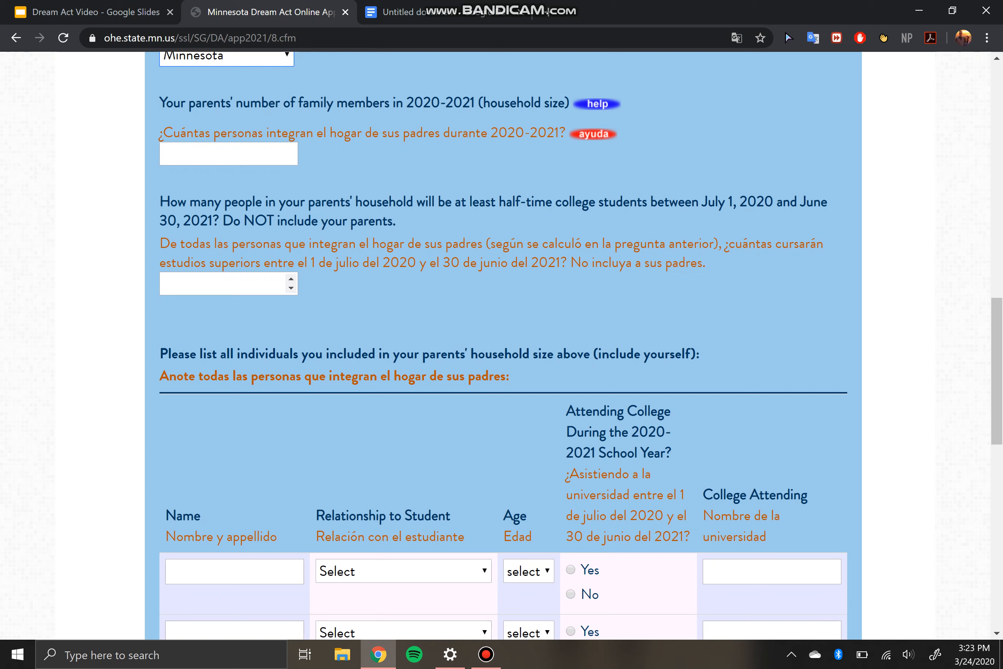
click(228, 283)
text(1)
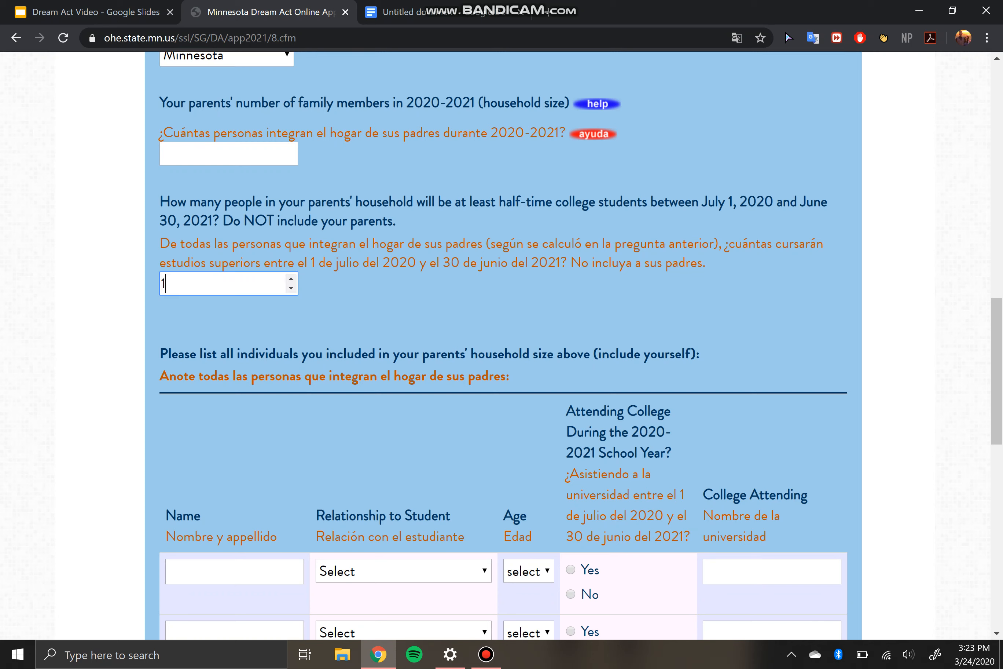
key(BackSpace)
text(2)
key(BackSpace)
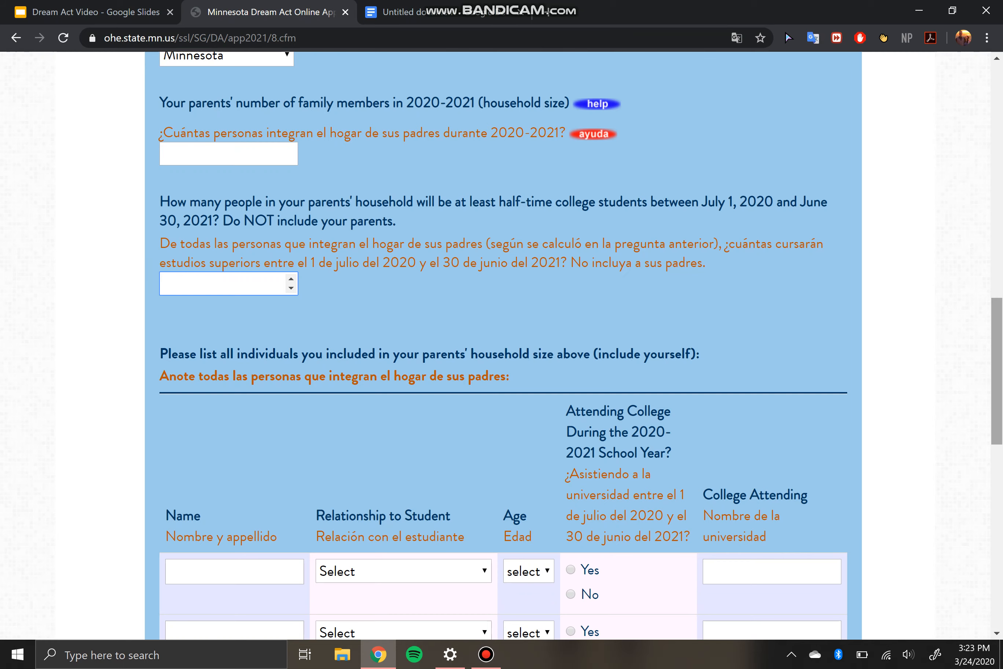
- Look over the parents' household members table and the relationship and age choices in its first row
scroll(997, 371, down, 5)
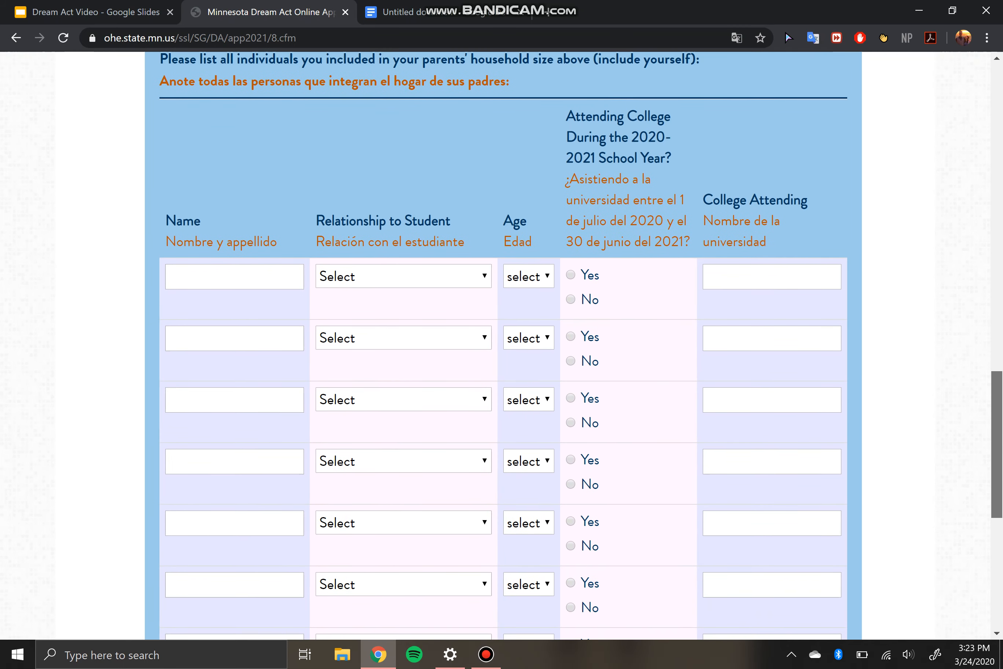
drag(996, 444, 996, 451)
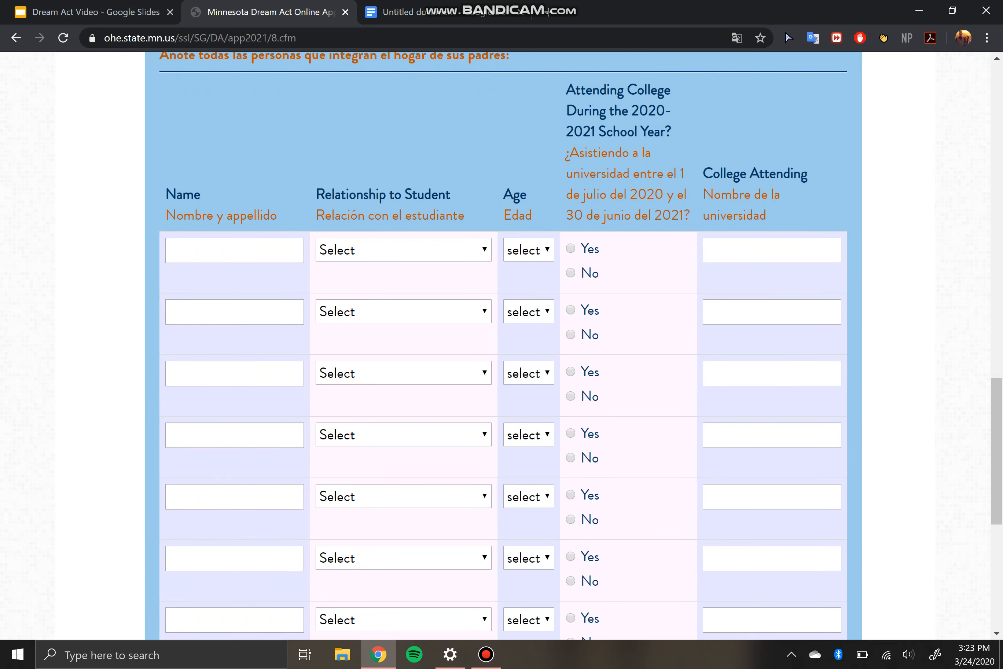
click(403, 250)
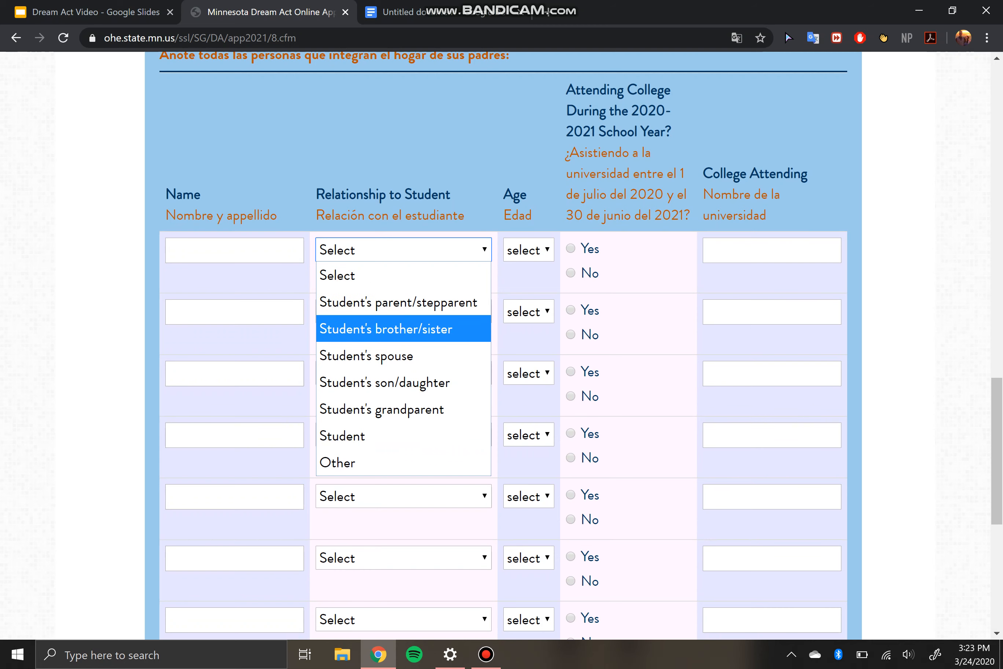
click(528, 250)
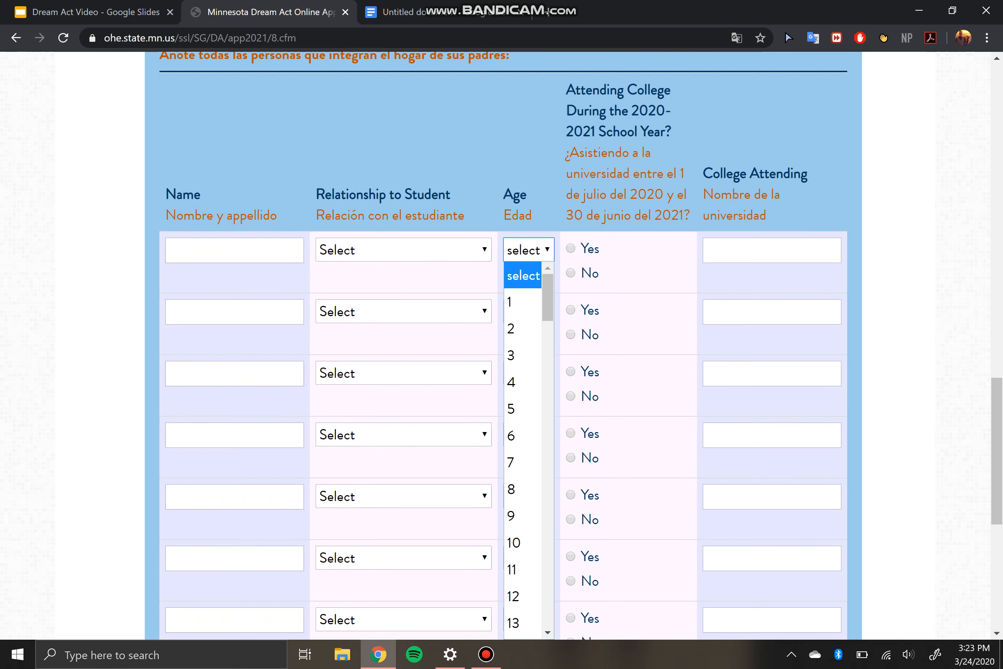
click(529, 249)
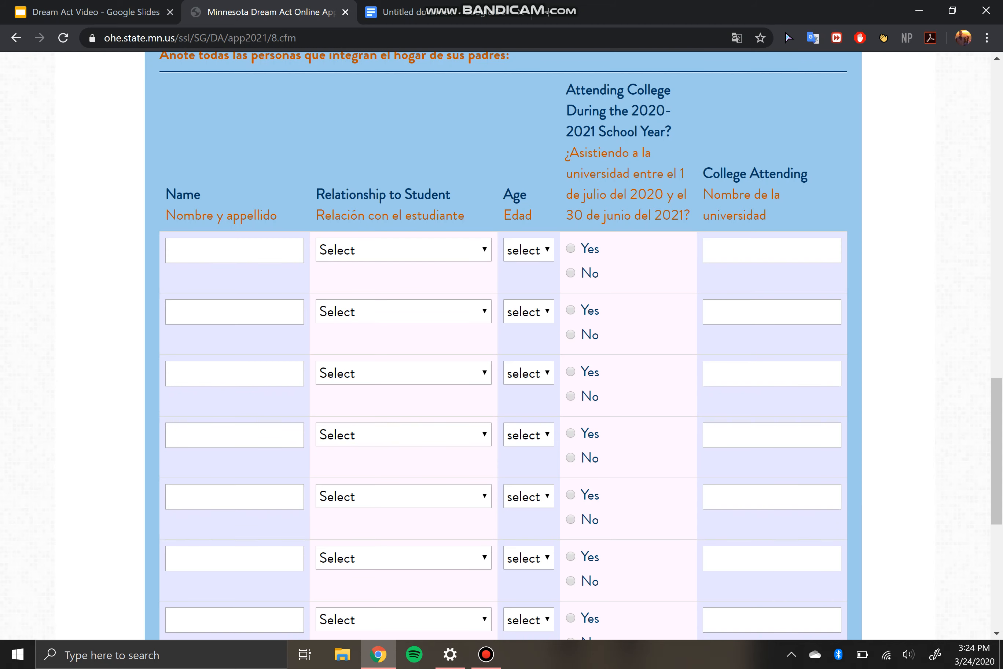
- Set the first household member's relationship to Student and place the cursor in that row's name field
click(404, 250)
key(Down)
key(Down)
key(Down)
key(Down)
key(Down)
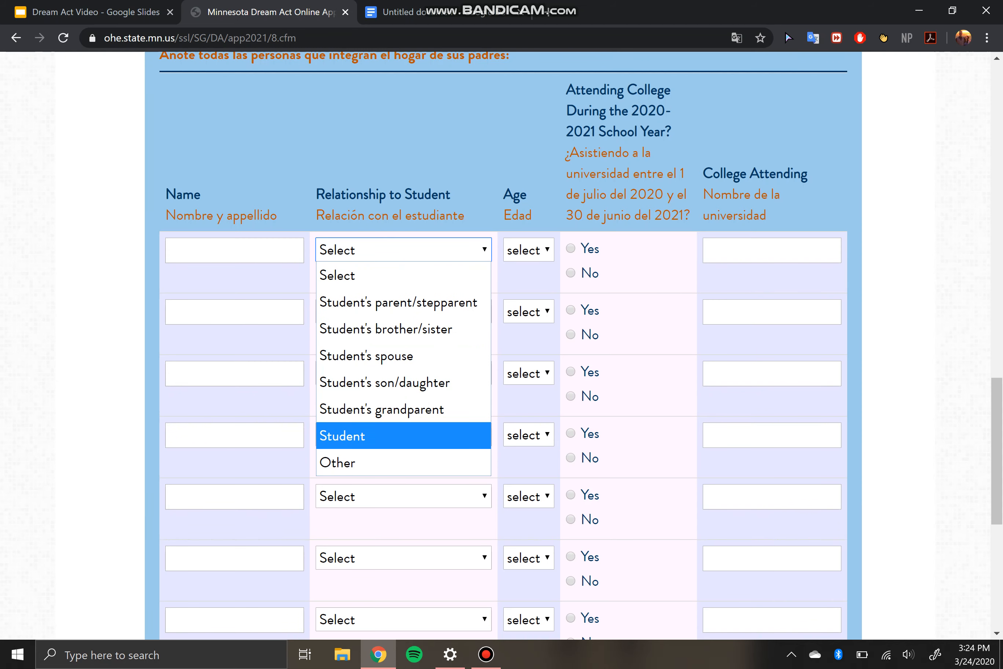
key(Return)
click(234, 251)
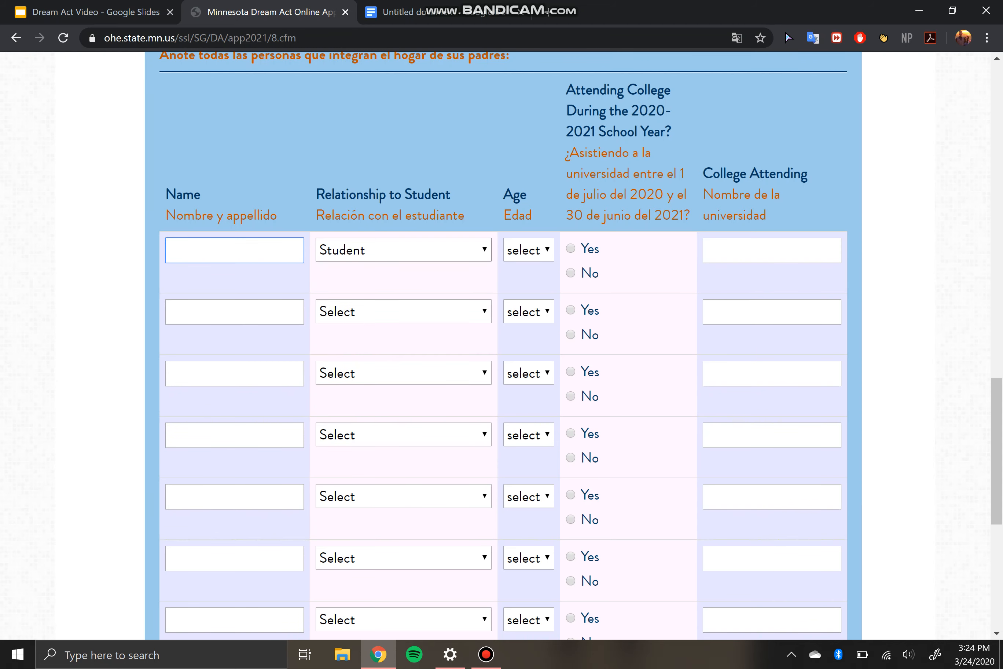
- Enter Unknown as the first household member's college attending and replace it with Augsburg
click(772, 251)
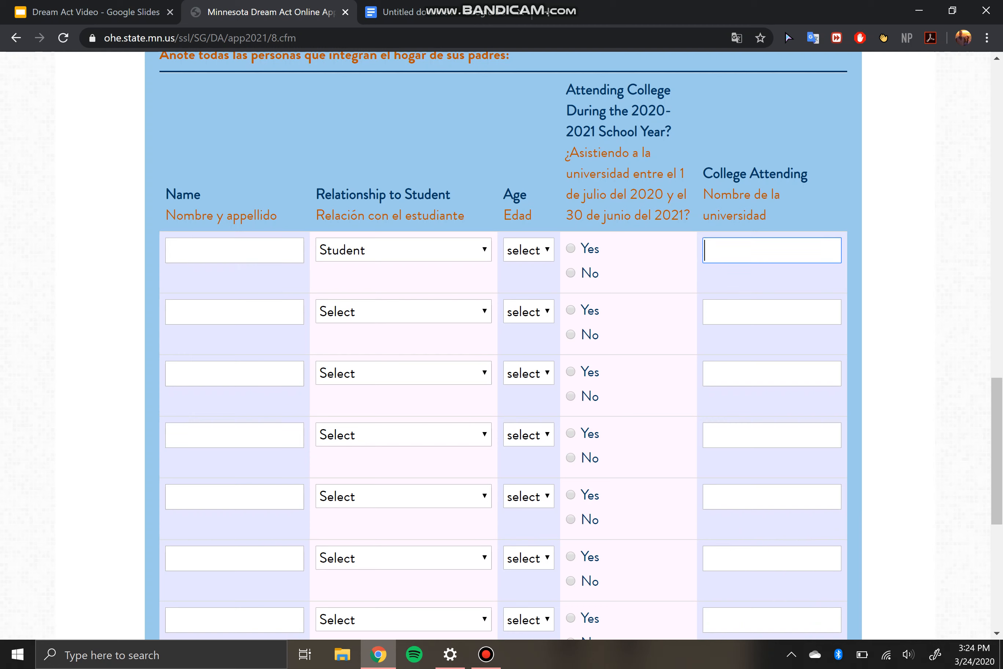
text(Unknown)
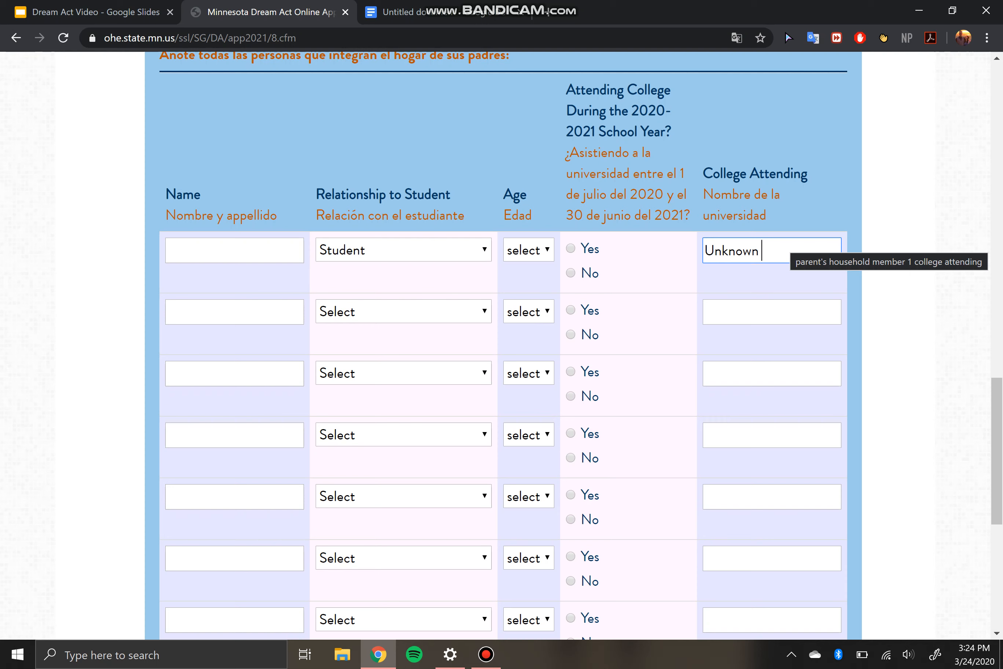
key(ctrl+a)
text(Augsburg)
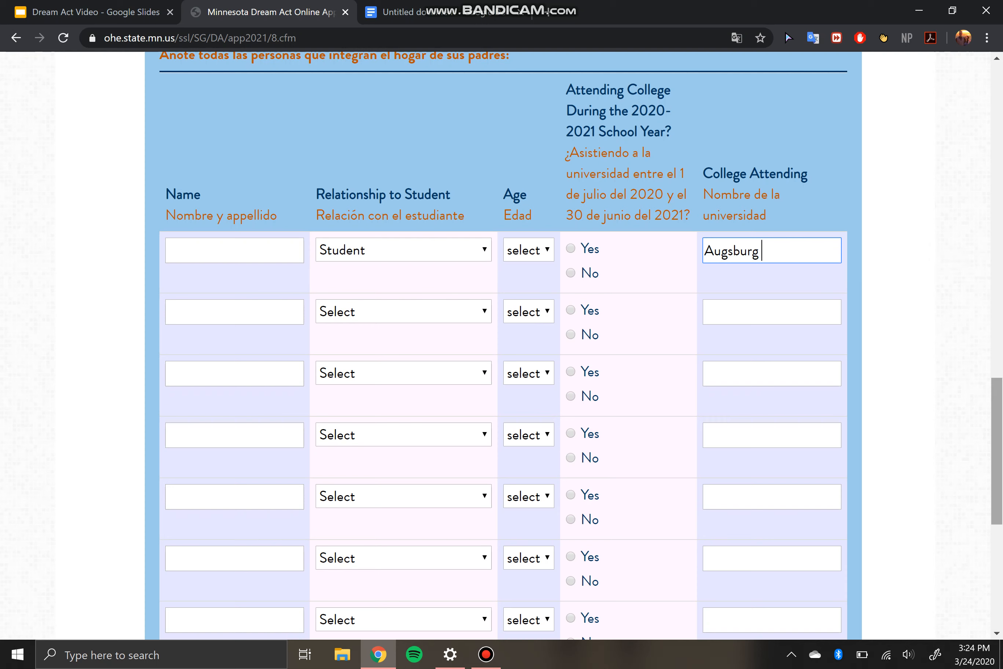
scroll(503, 345, down, 5)
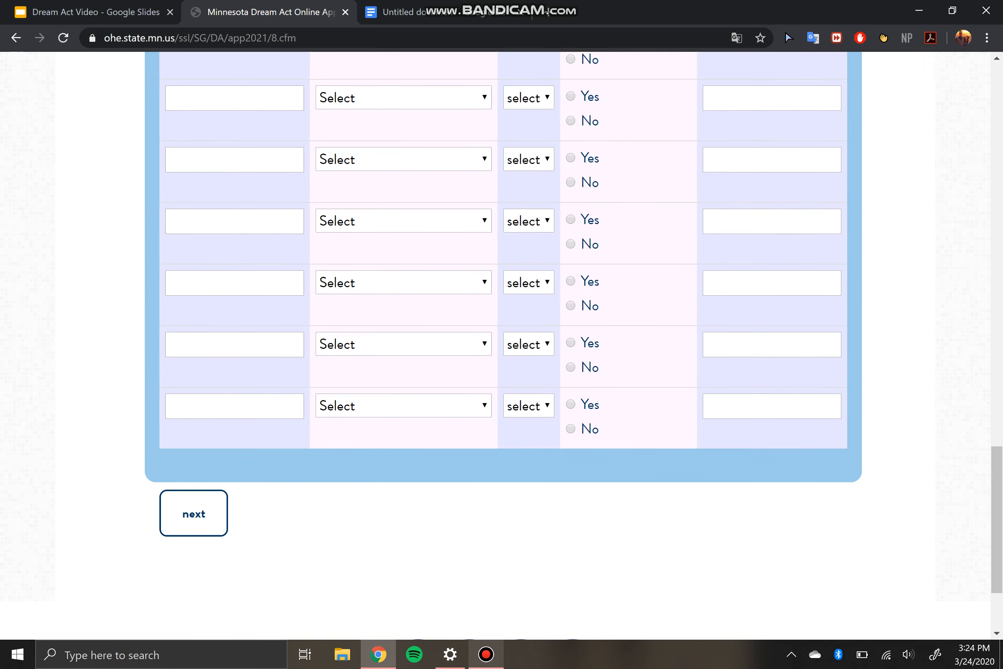
click(486, 654)
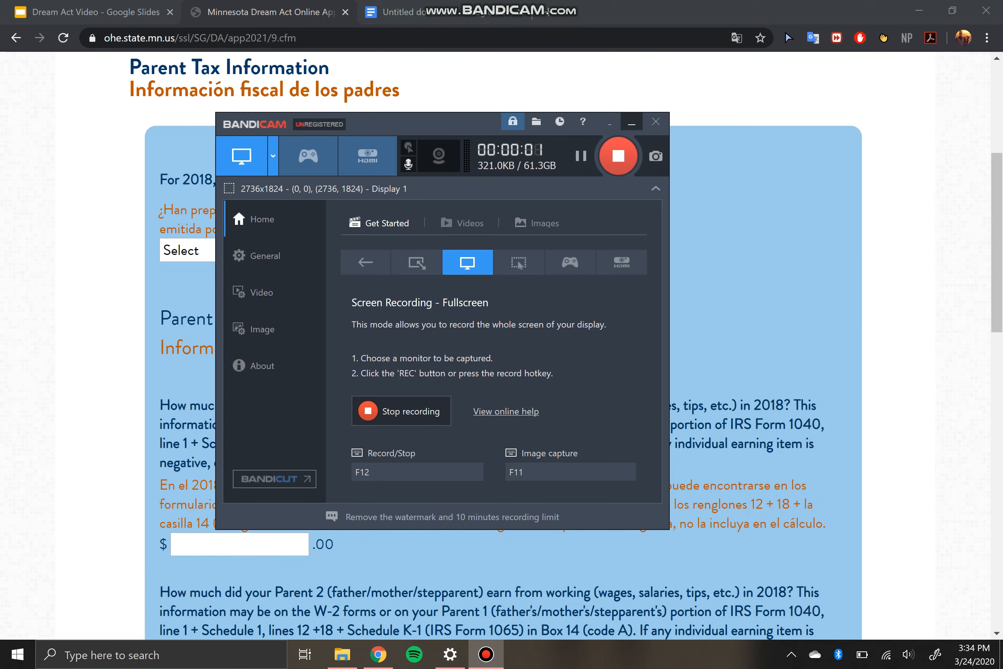
click(631, 122)
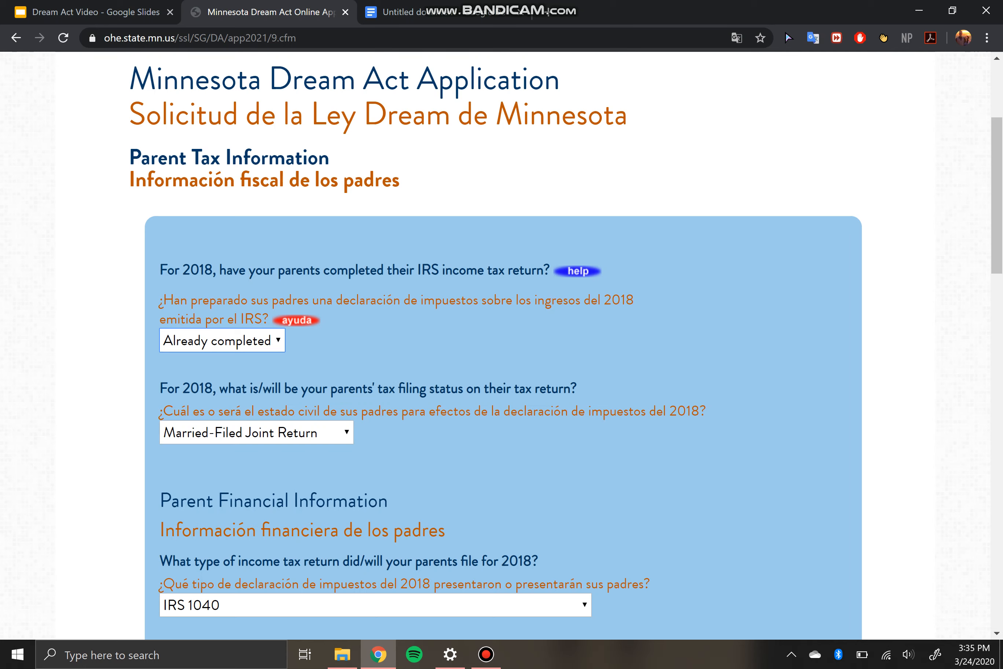
- Switch to the Google Docs document and examine the filing status on the first page of the 2018 Form 1040
key(ctrl+Tab)
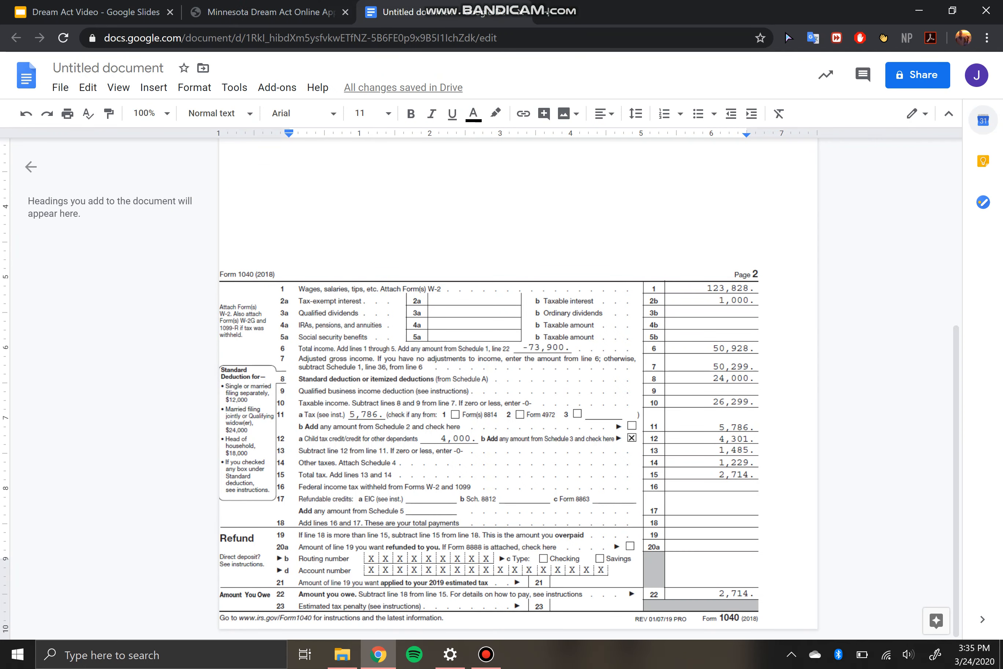
scroll(518, 388, up, 7)
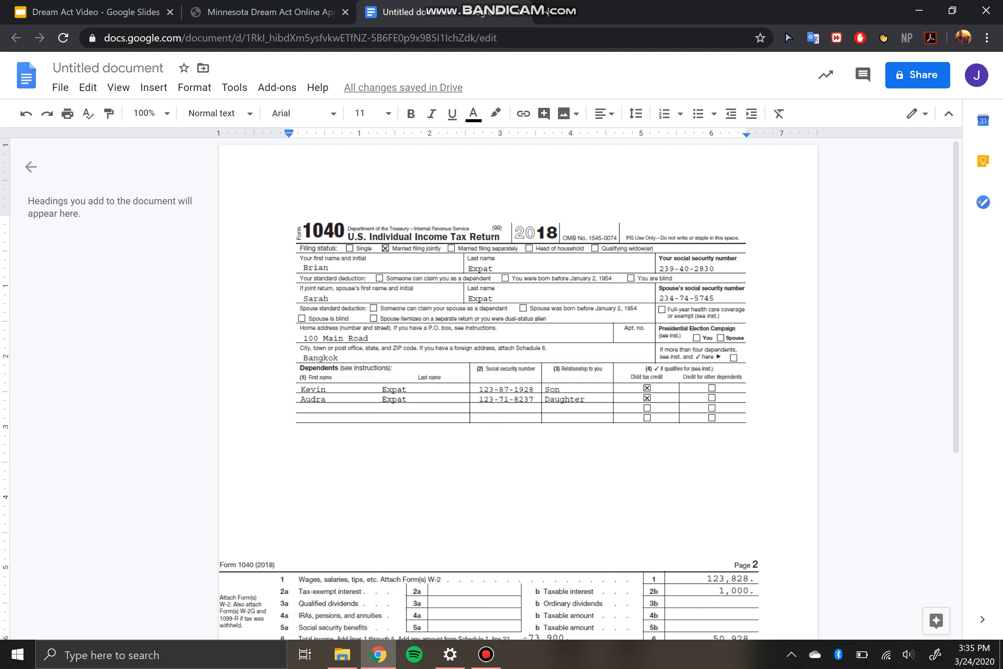
click(311, 12)
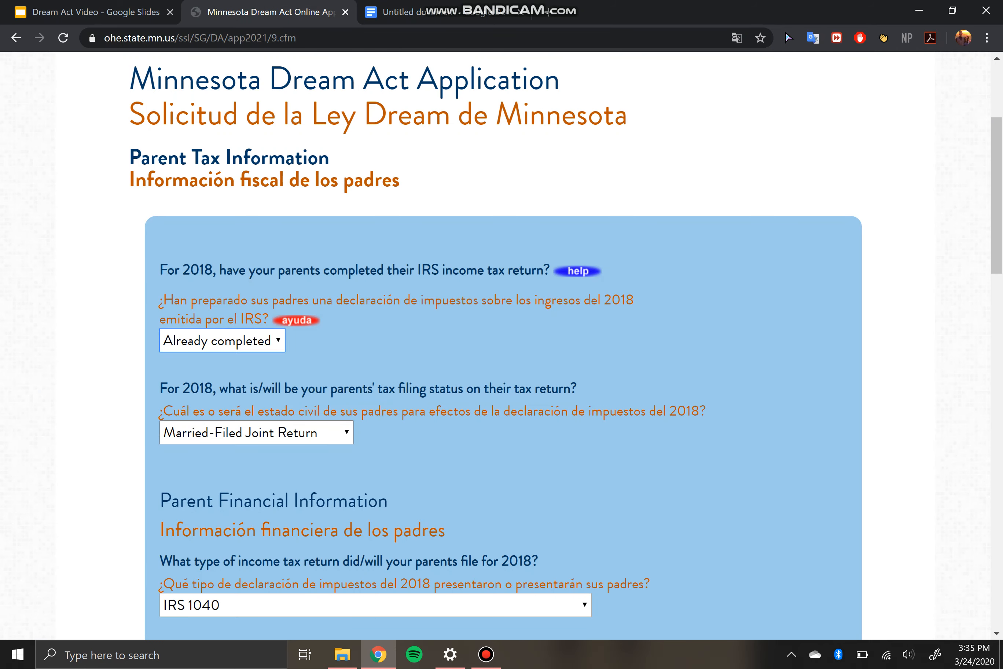
- In the Dream Act application, go through the parents' 2018 tax filing status options and choose Married-Filed Joint Return
click(257, 433)
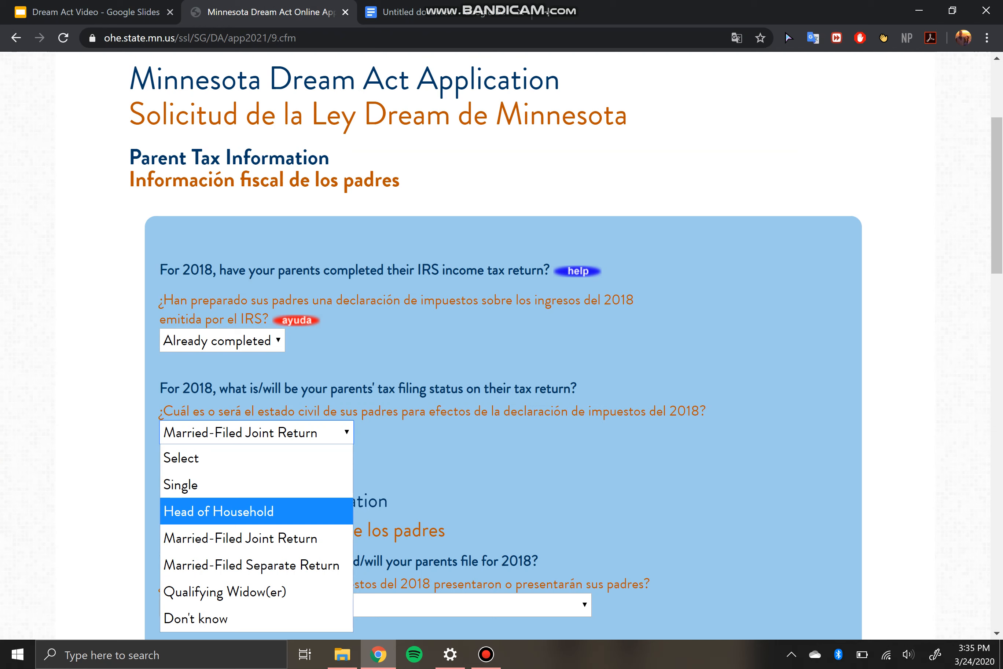
key(Up)
key(Down)
key(Down)
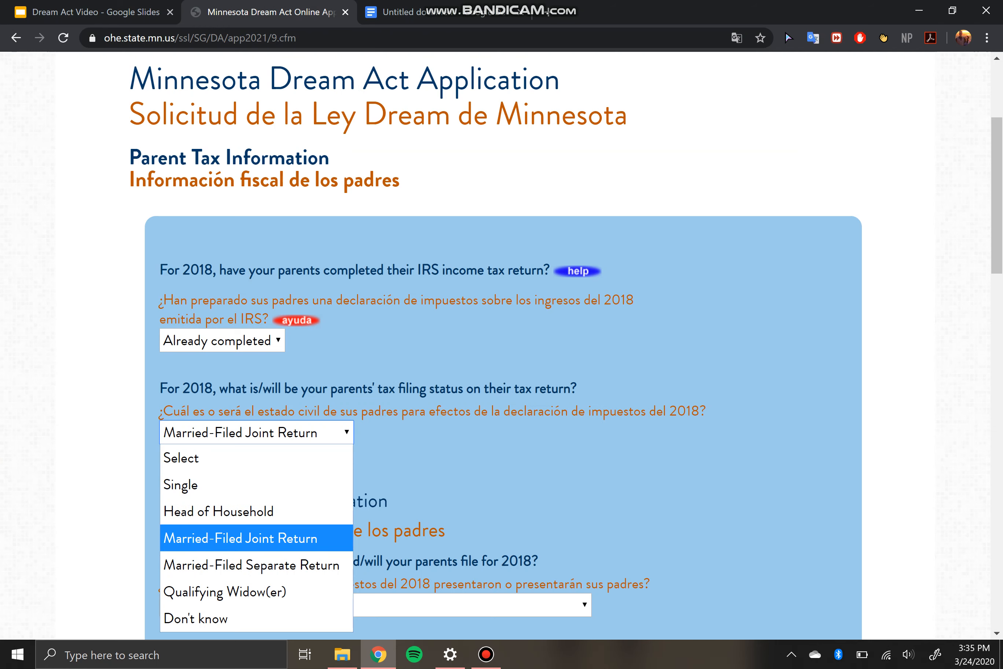
key(Up)
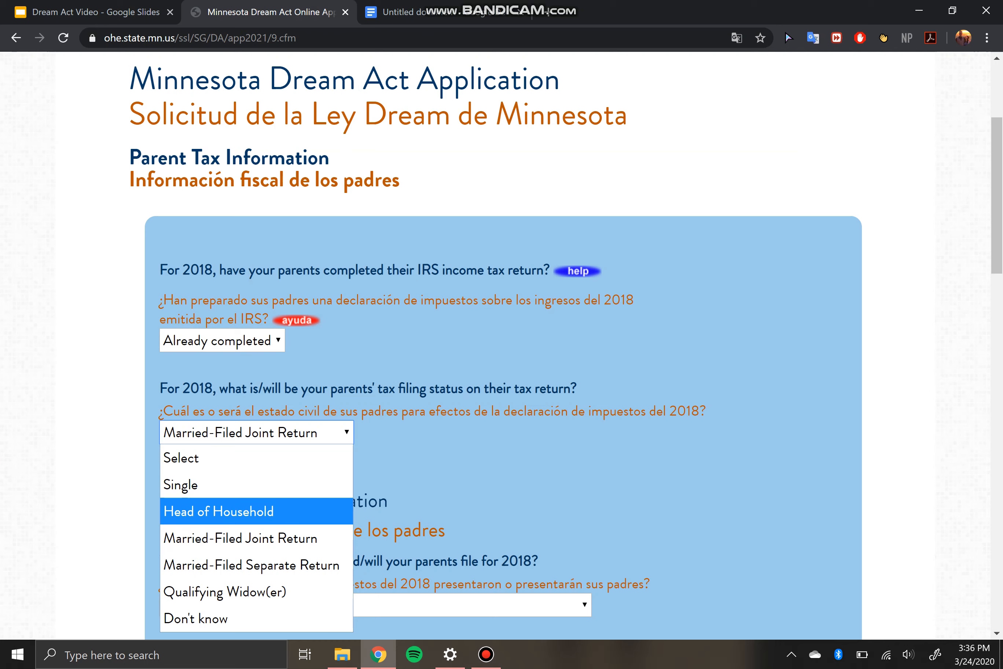
key(Down)
key(Return)
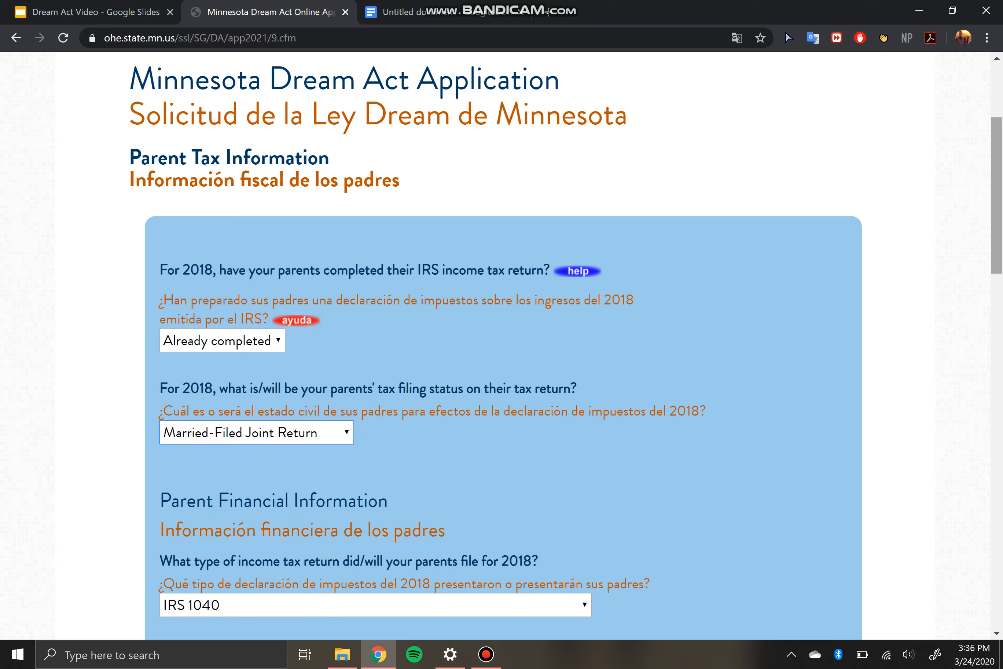
- Go through the types of 2018 income tax return for the parents and choose IRS 1040
scroll(504, 345, down, 2)
scroll(503, 345, down, 5)
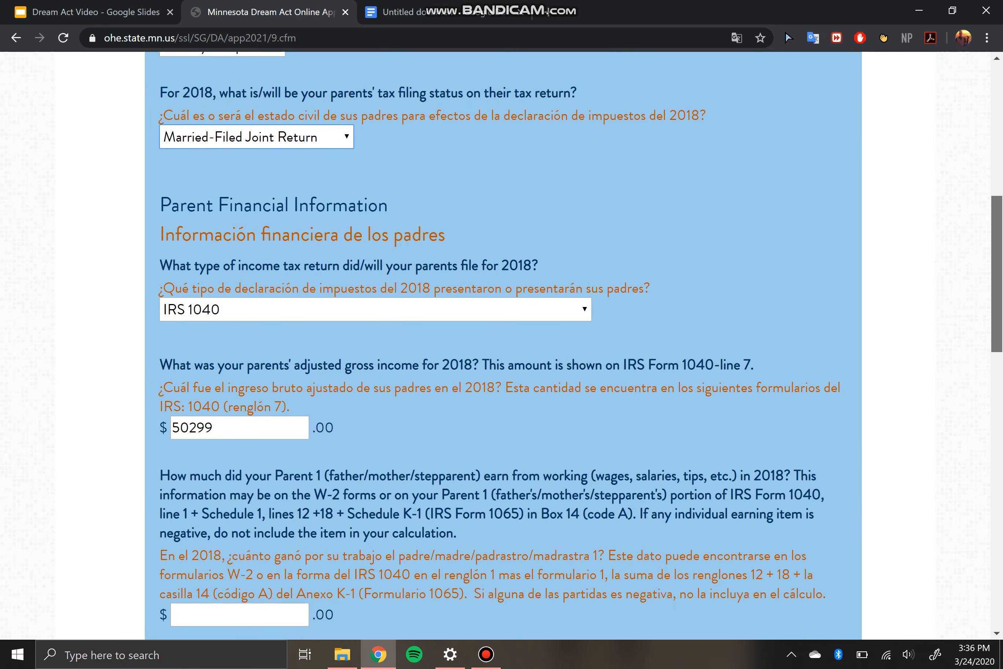
click(376, 309)
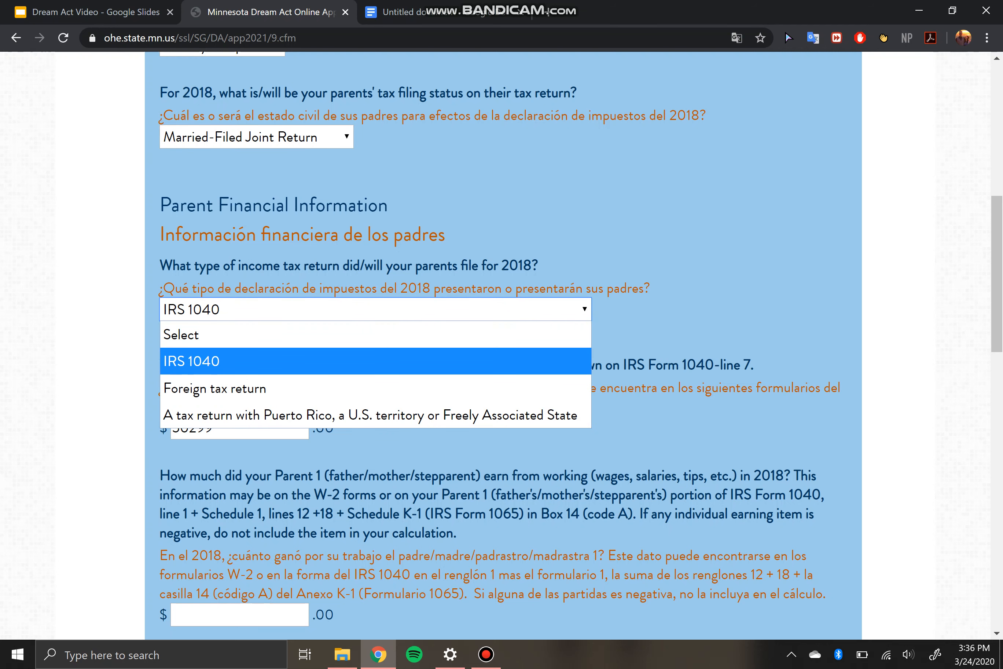
key(Down)
key(Down)
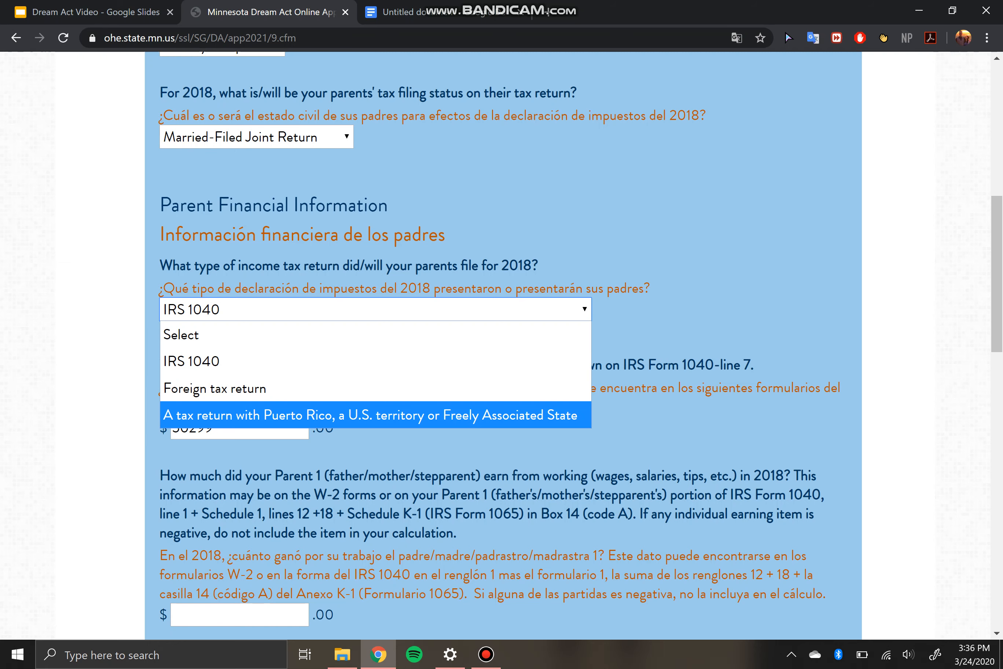
key(Up)
key(Down)
key(Up)
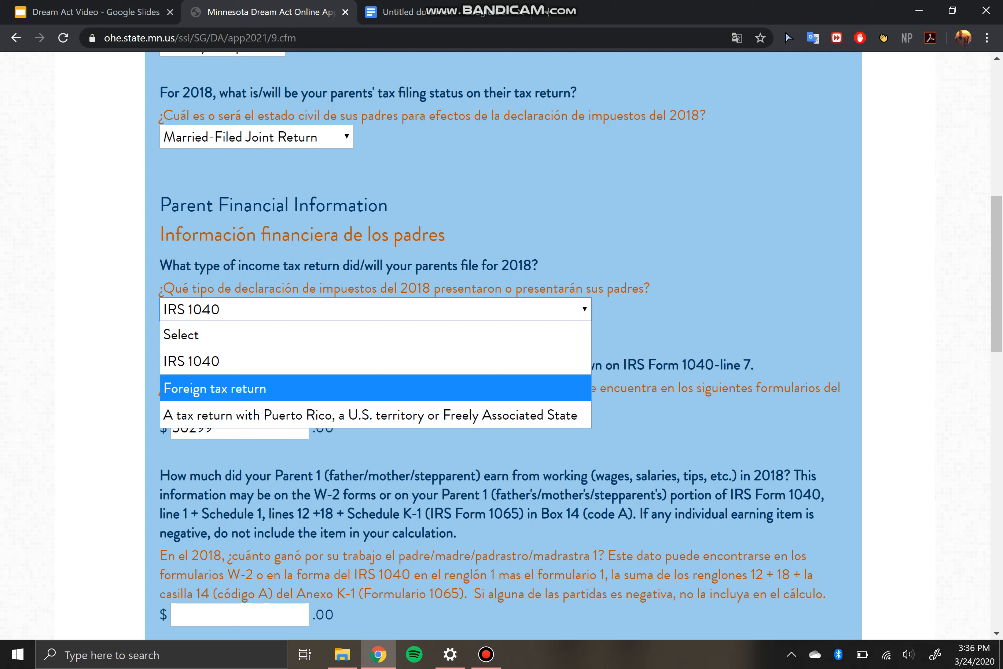
key(Up)
key(Return)
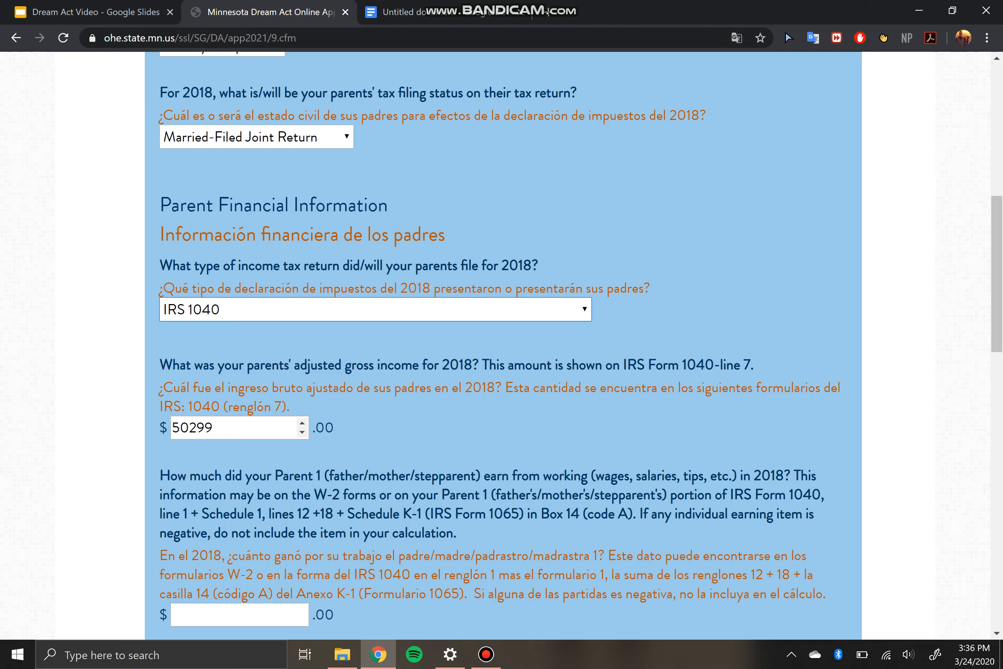
- Highlight the adjusted gross income question and examine line 7 of the 2018 Form 1040 in the Google Docs document
drag(442, 365, 767, 388)
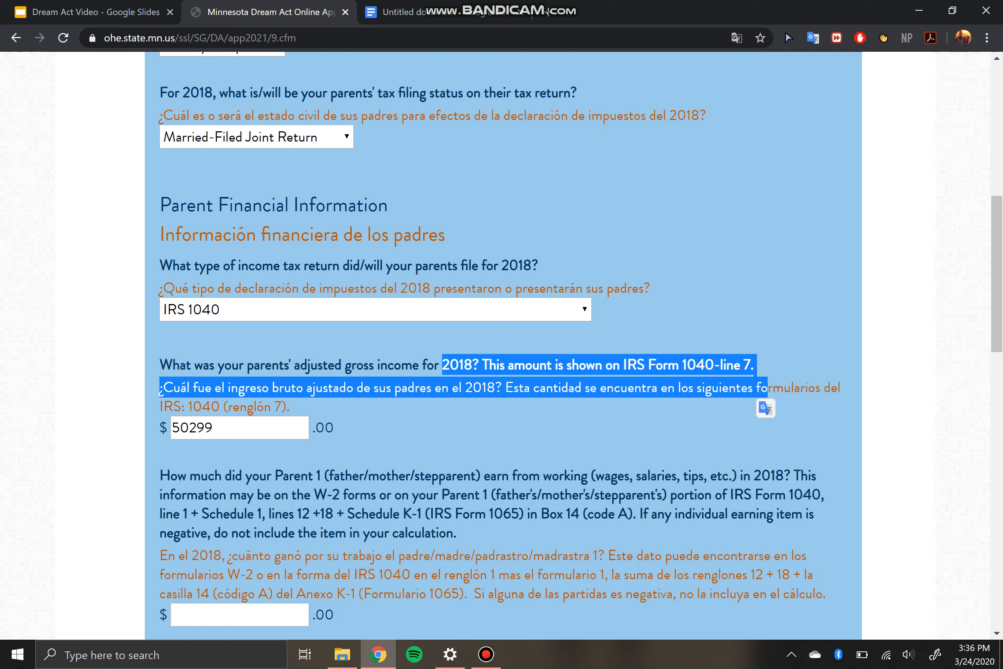
click(337, 388)
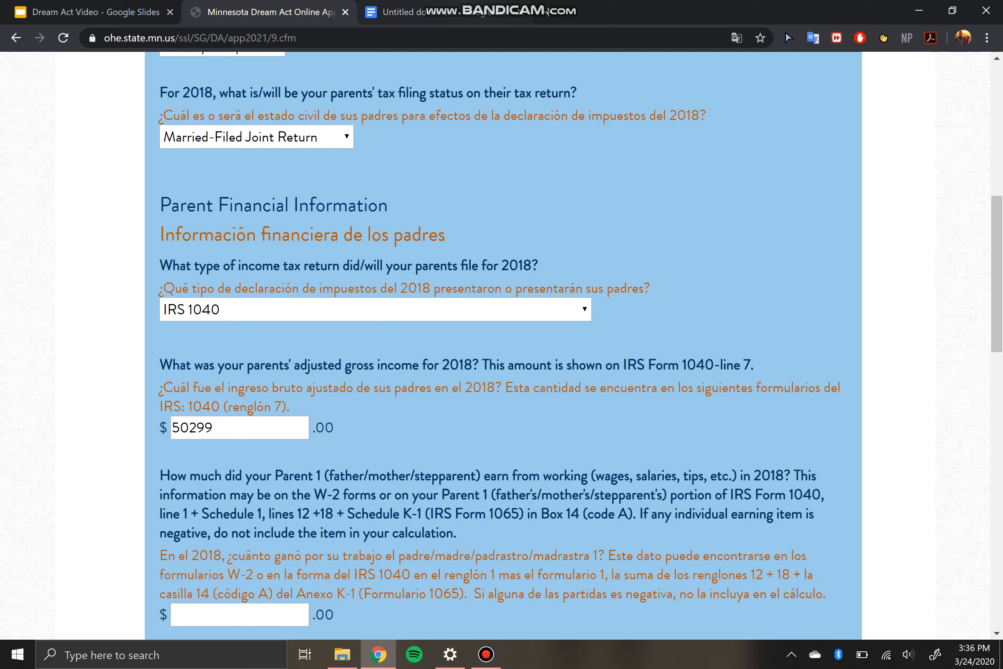
click(569, 9)
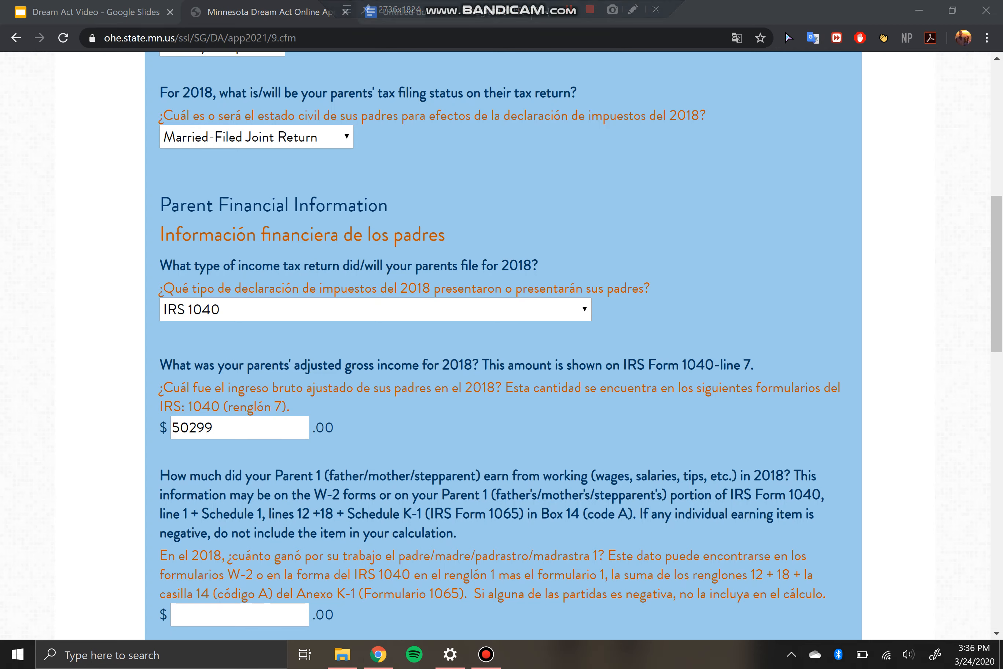
drag(268, 12, 445, 13)
click(267, 12)
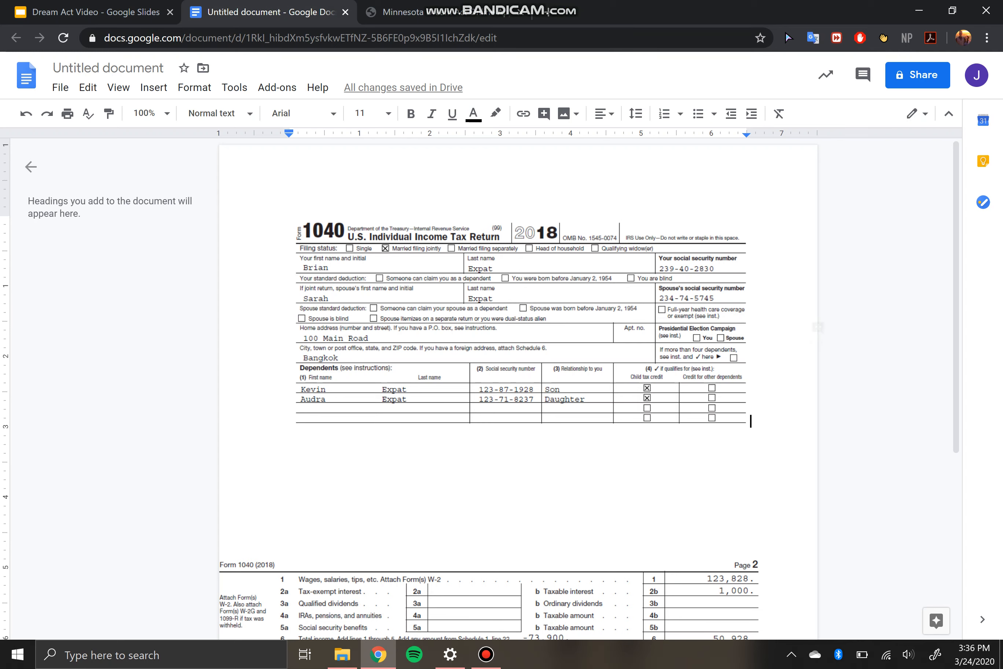
scroll(488, 388, down, 5)
scroll(488, 388, down, 1)
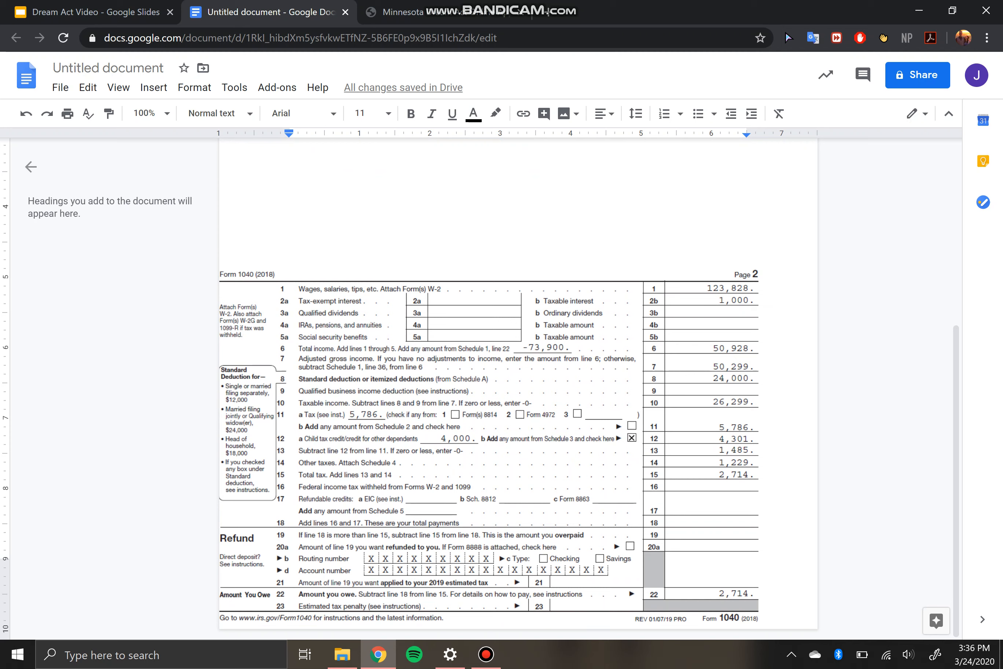
click(489, 447)
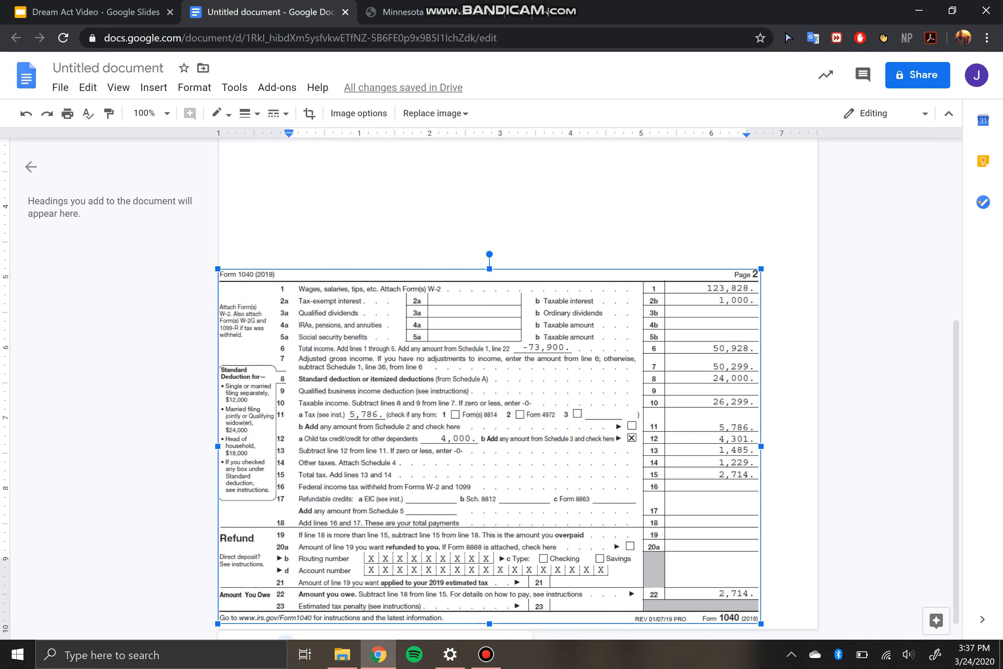
- Return to the Dream Act application and examine the questions about Parent 1's and Parent 2's 2018 earnings from working
click(449, 13)
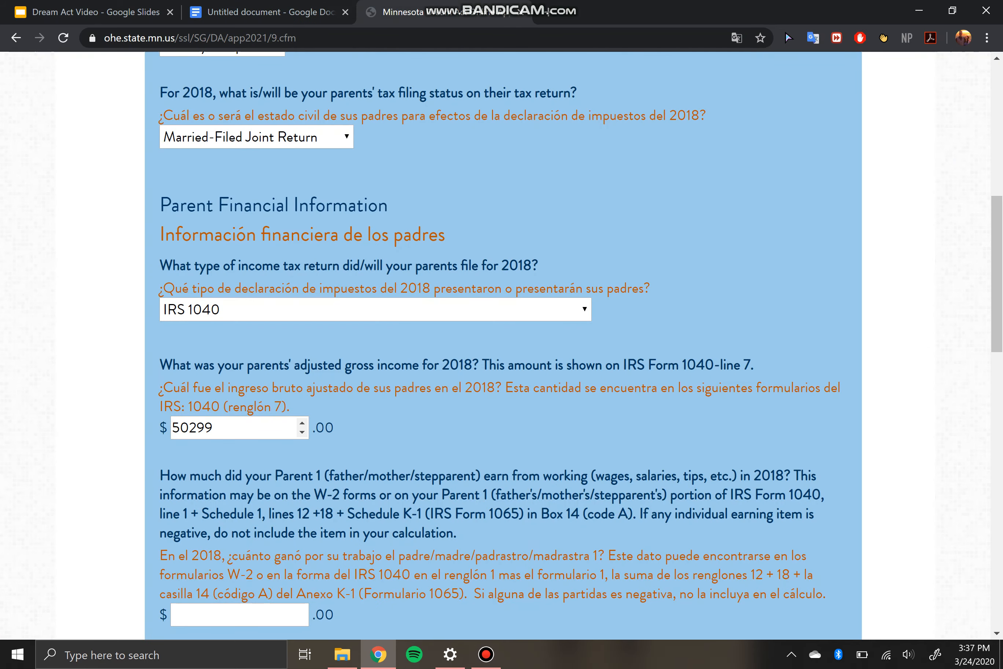
scroll(501, 345, down, 6)
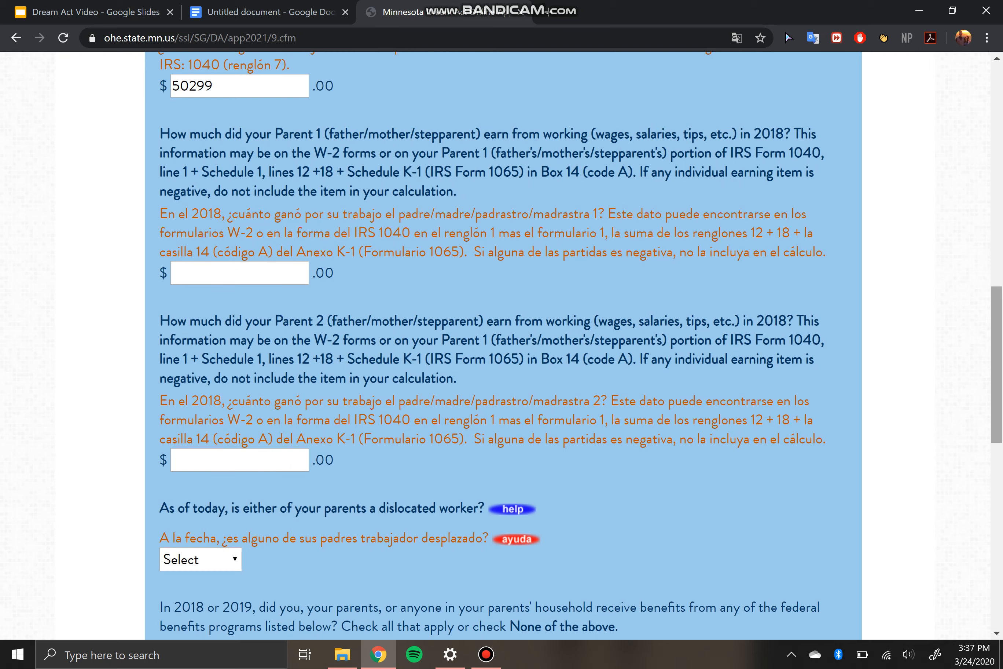
scroll(500, 345, up, 1)
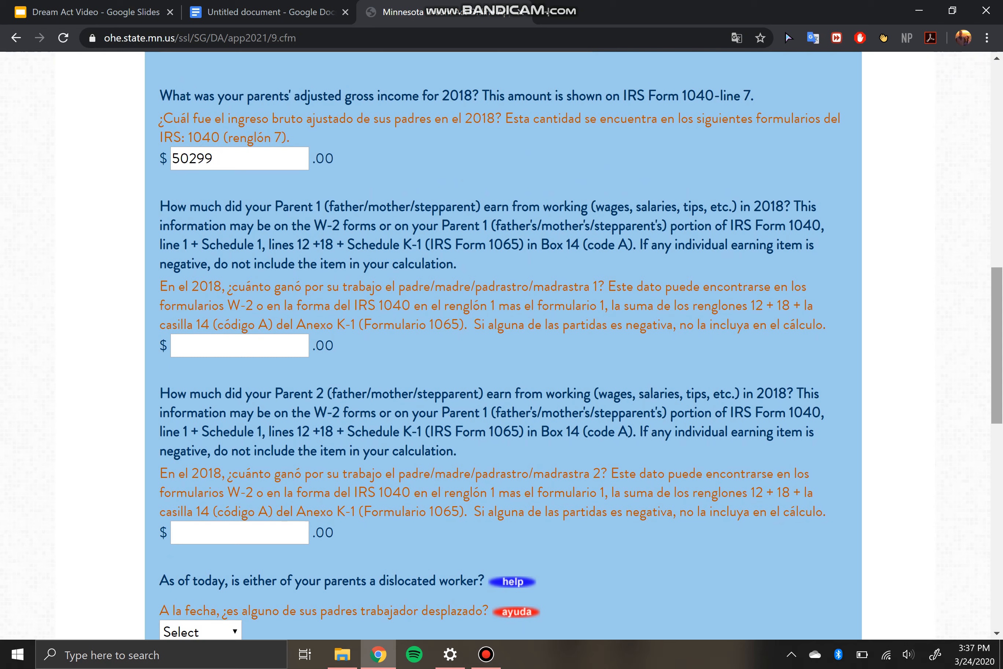
click(214, 343)
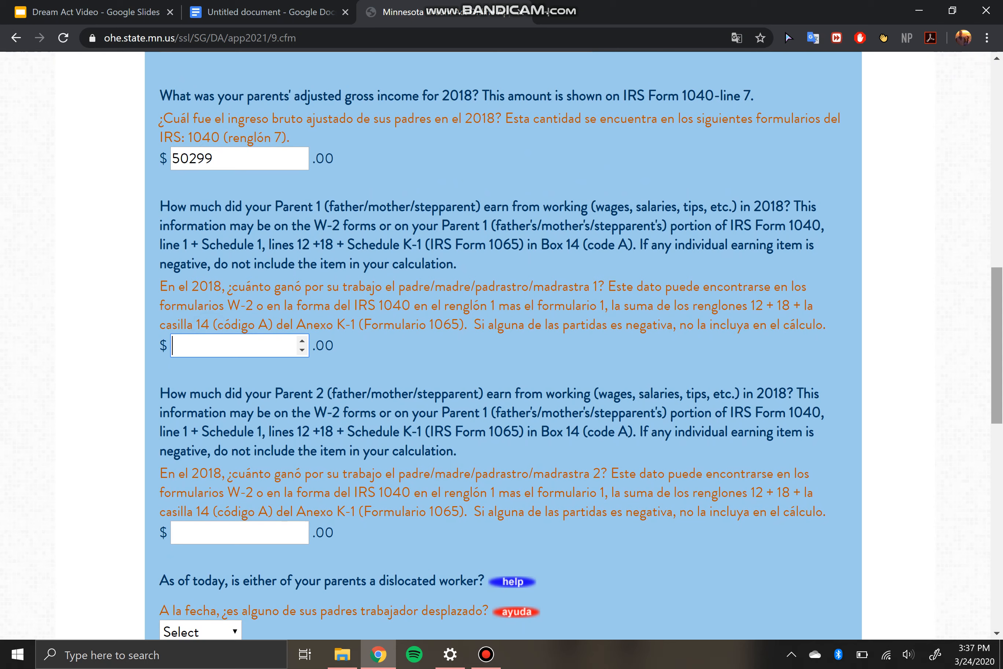
click(216, 532)
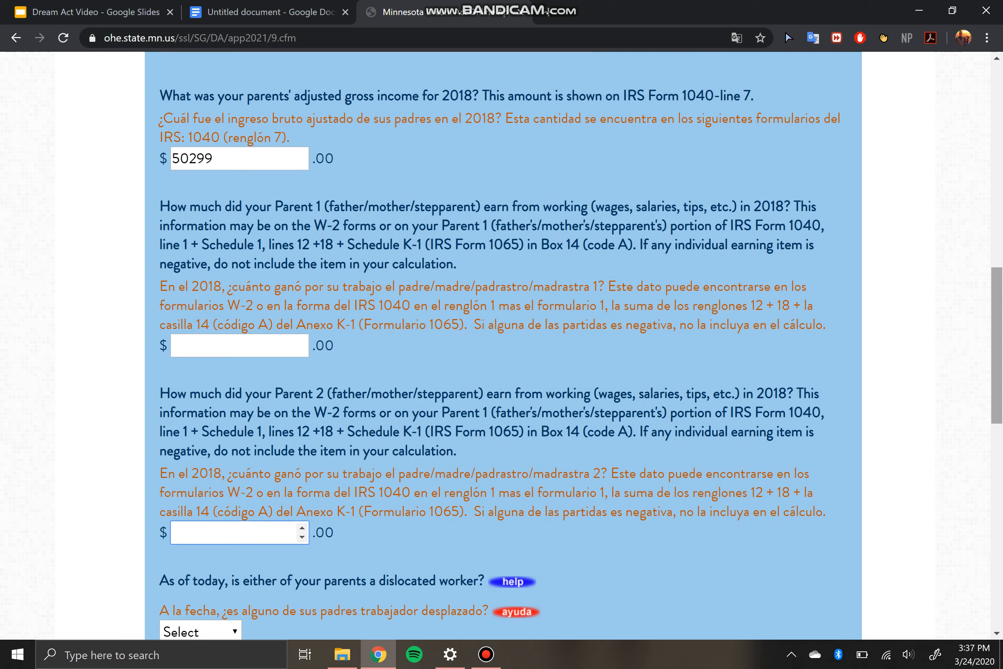
click(216, 345)
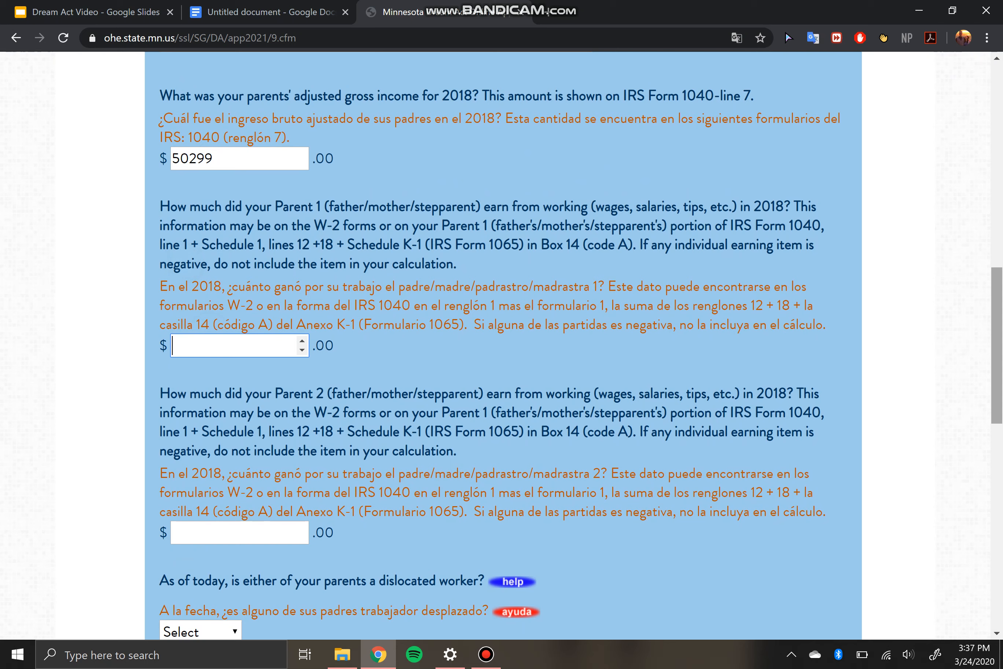
click(180, 159)
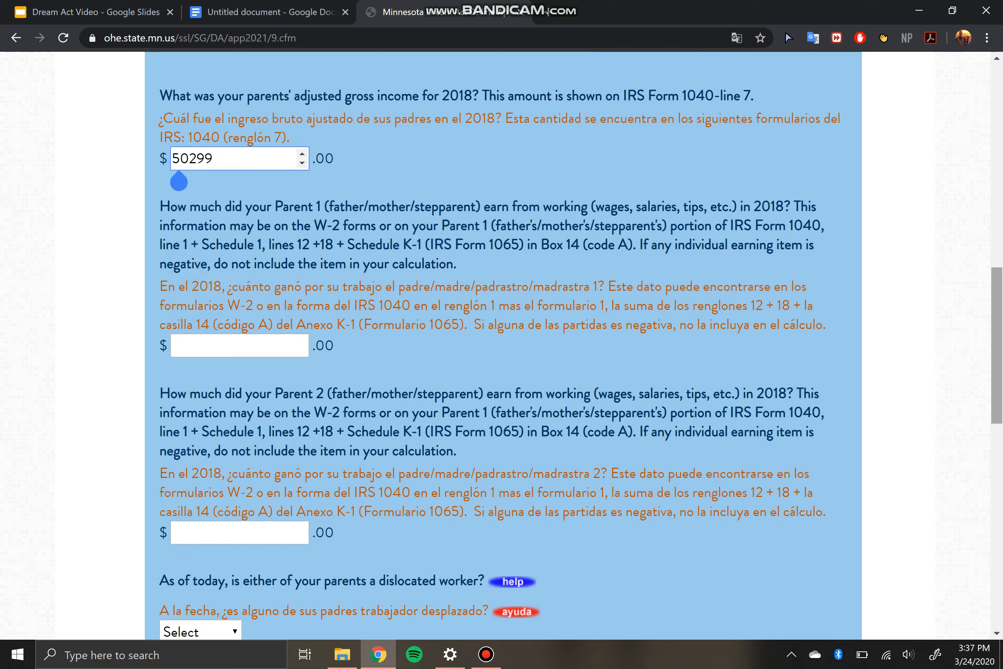
click(199, 346)
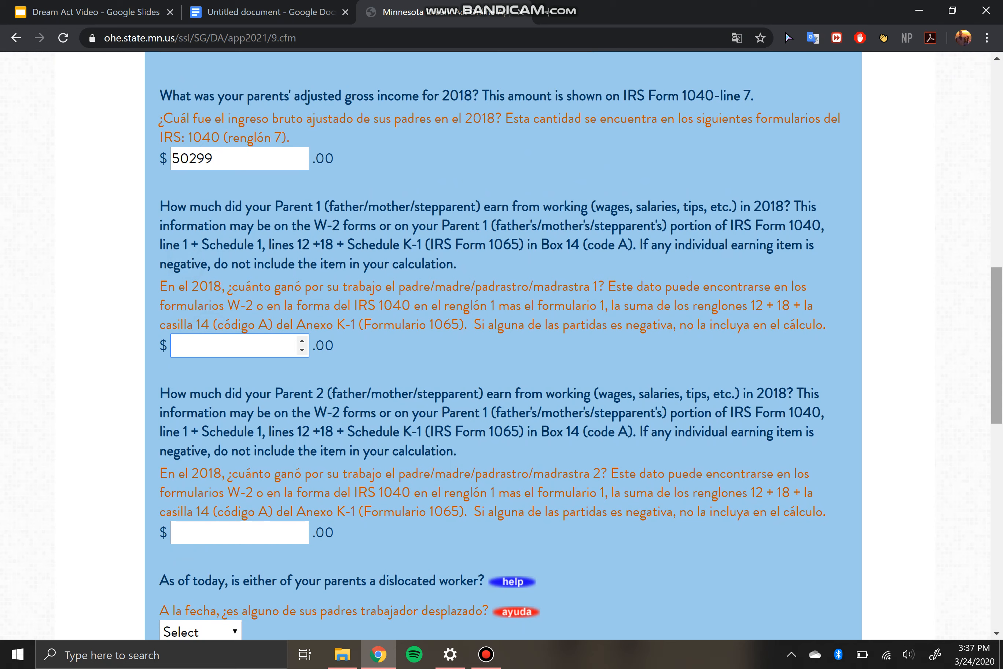
click(207, 532)
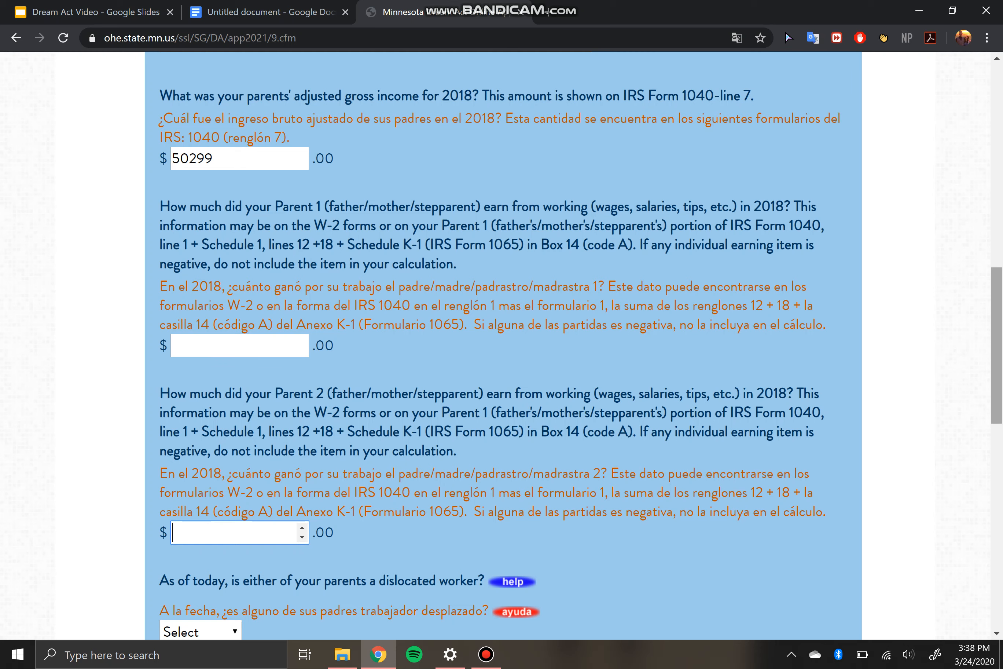
scroll(501, 345, down, 1)
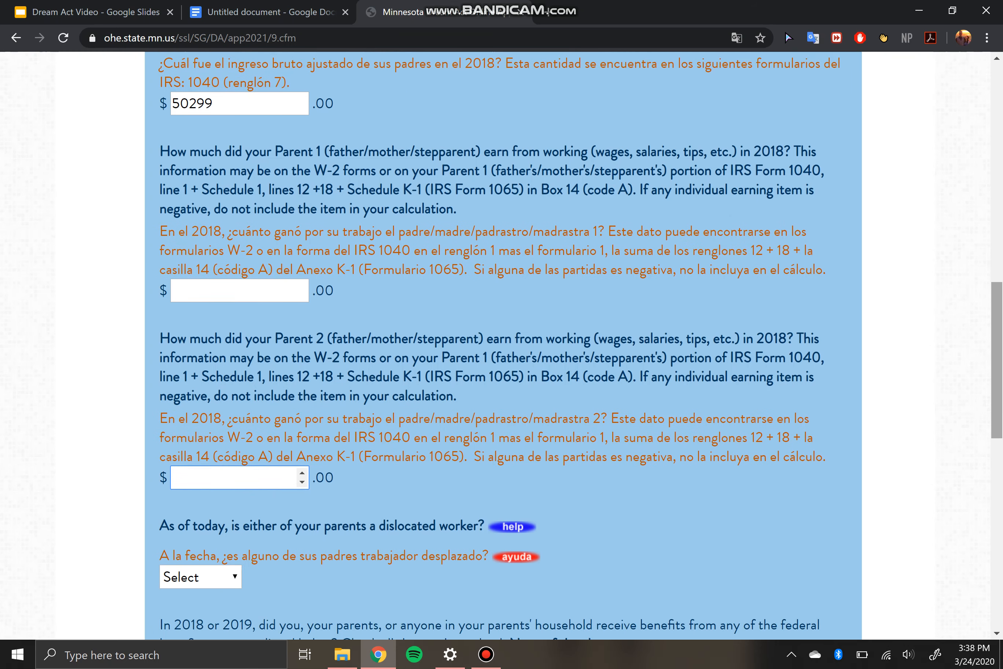
right_click(759, 412)
click(239, 295)
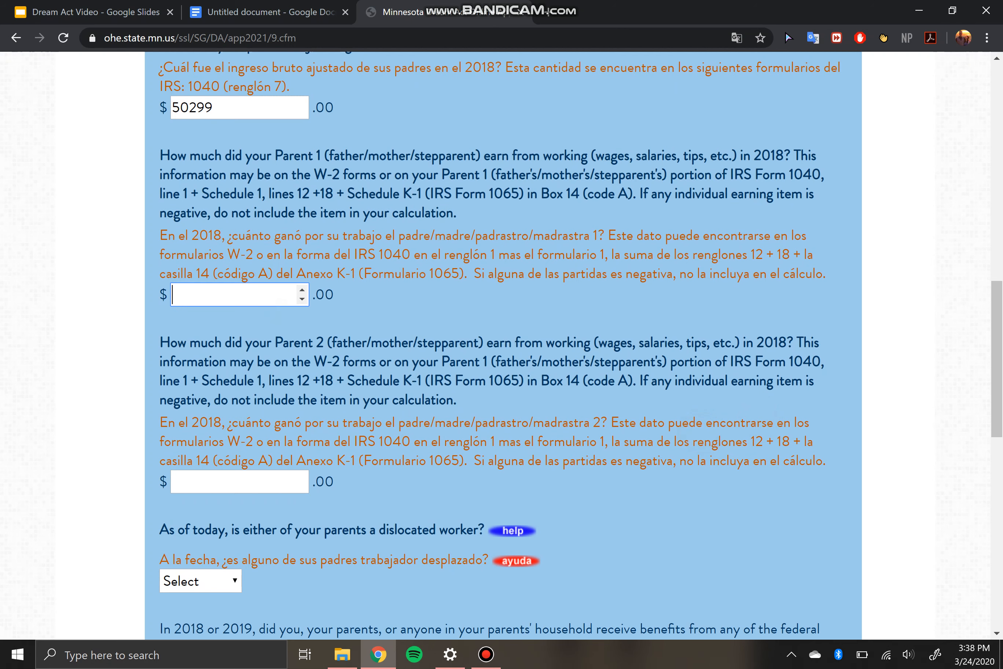
- Lower the Parent 2 earnings amount to -1 and review both parents' 2018 earnings questions
click(302, 487)
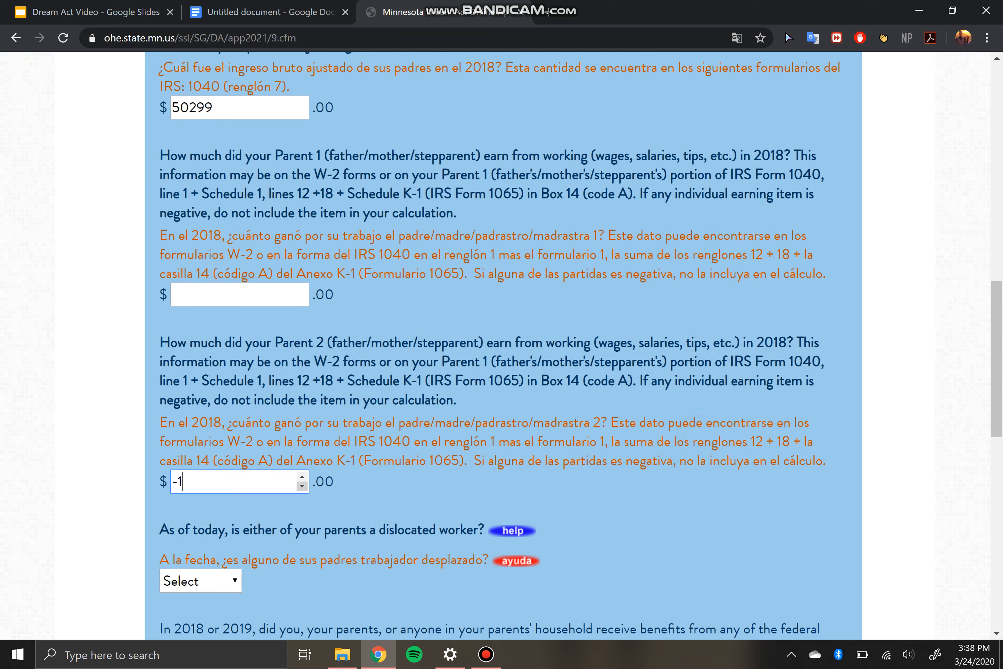
scroll(501, 345, down, 1)
scroll(501, 345, down, 1)
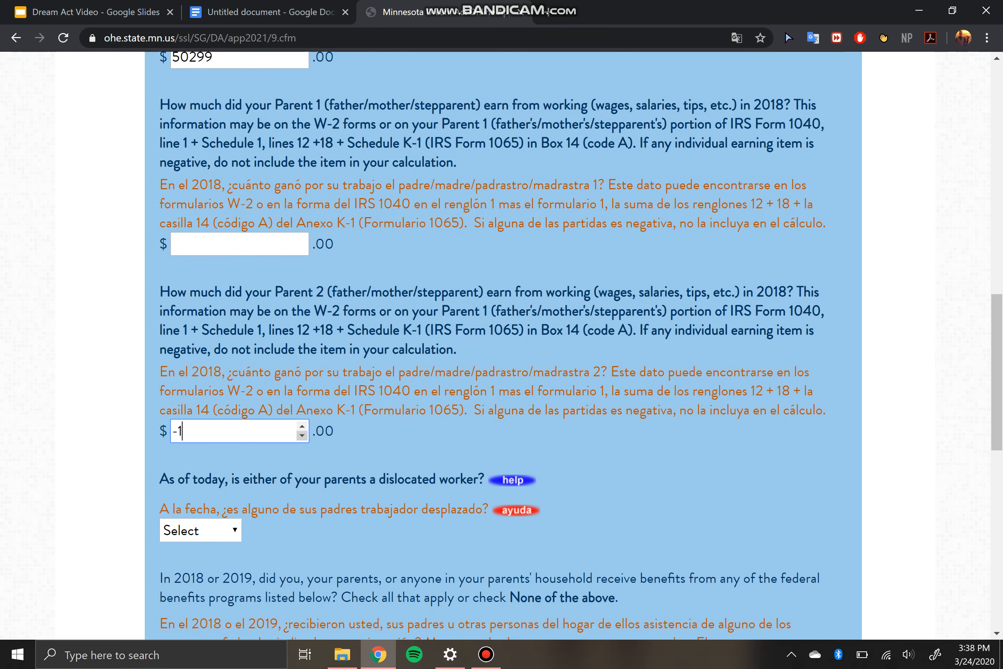
click(235, 243)
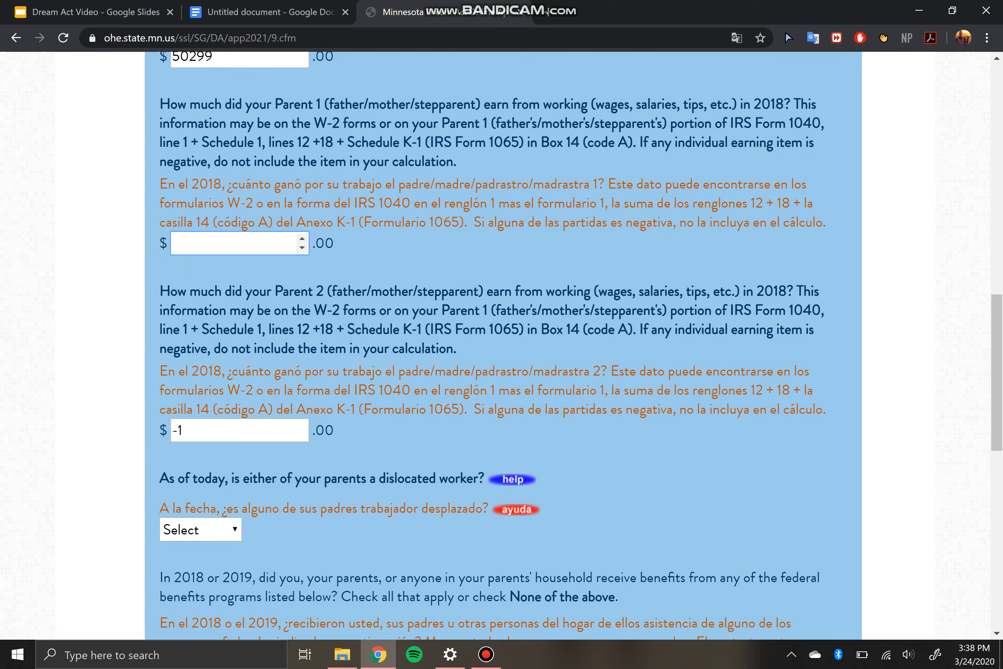
scroll(500, 345, up, 2)
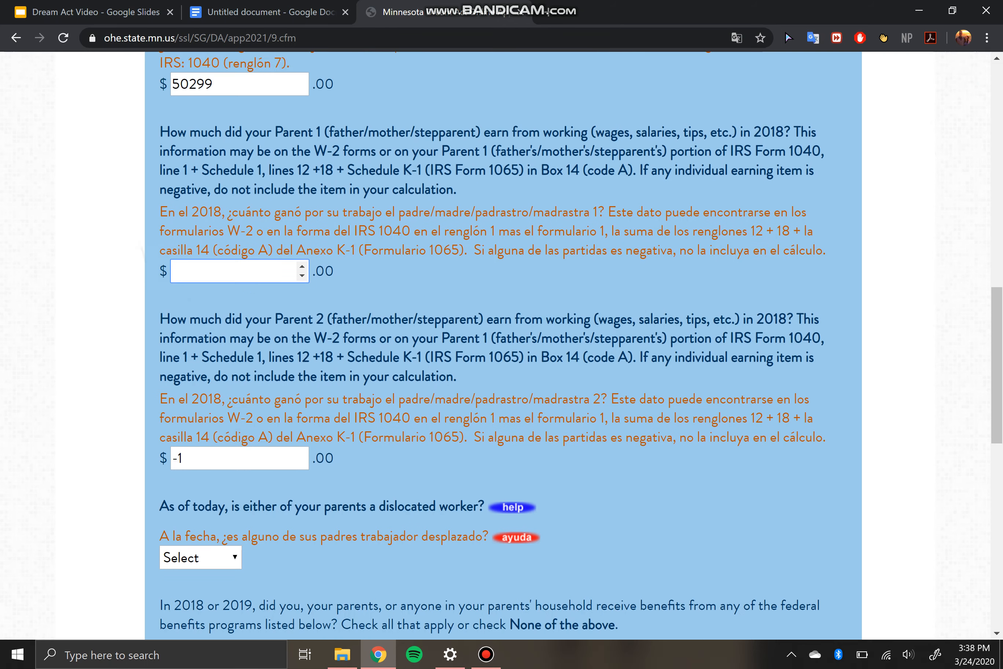
scroll(500, 345, down, 2)
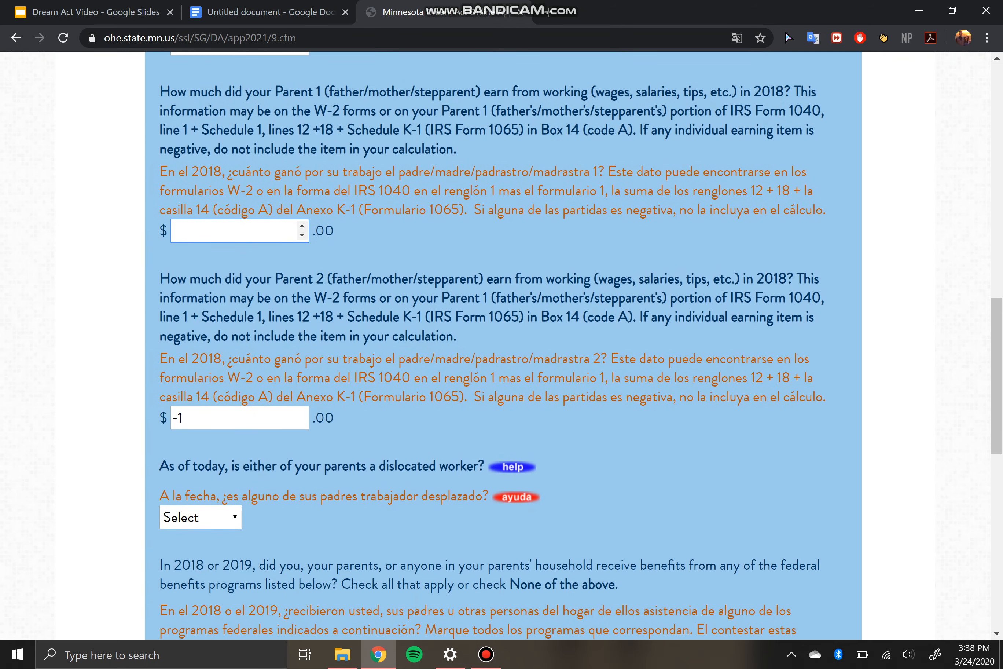
scroll(501, 345, down, 2)
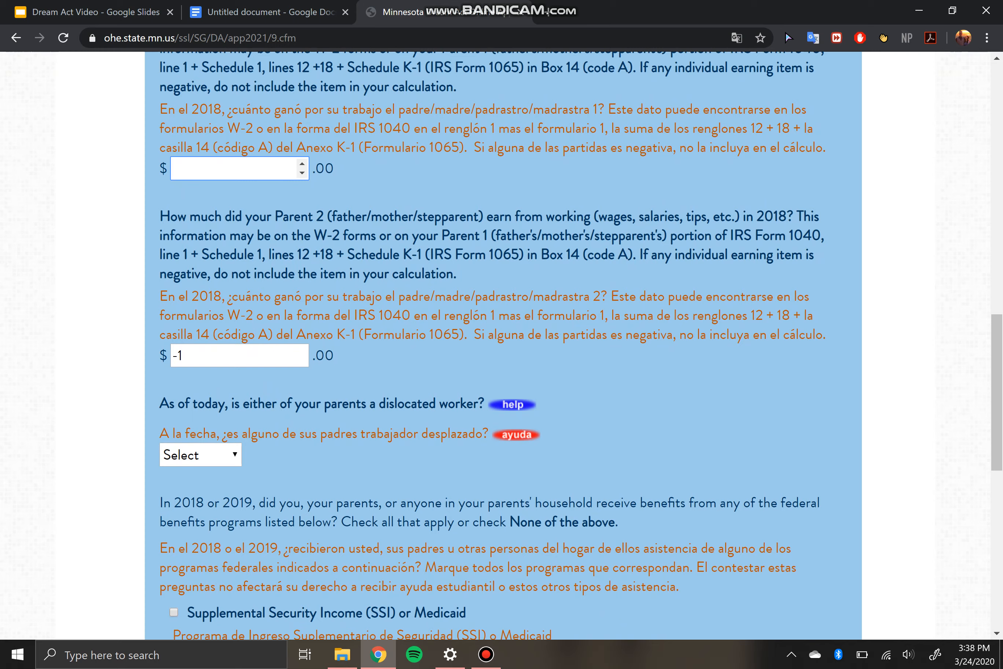
- Look through the dislocated worker answers and mark Free or Reduced Price Lunch among the federal benefits received in 2018 or 2019
scroll(501, 345, down, 6)
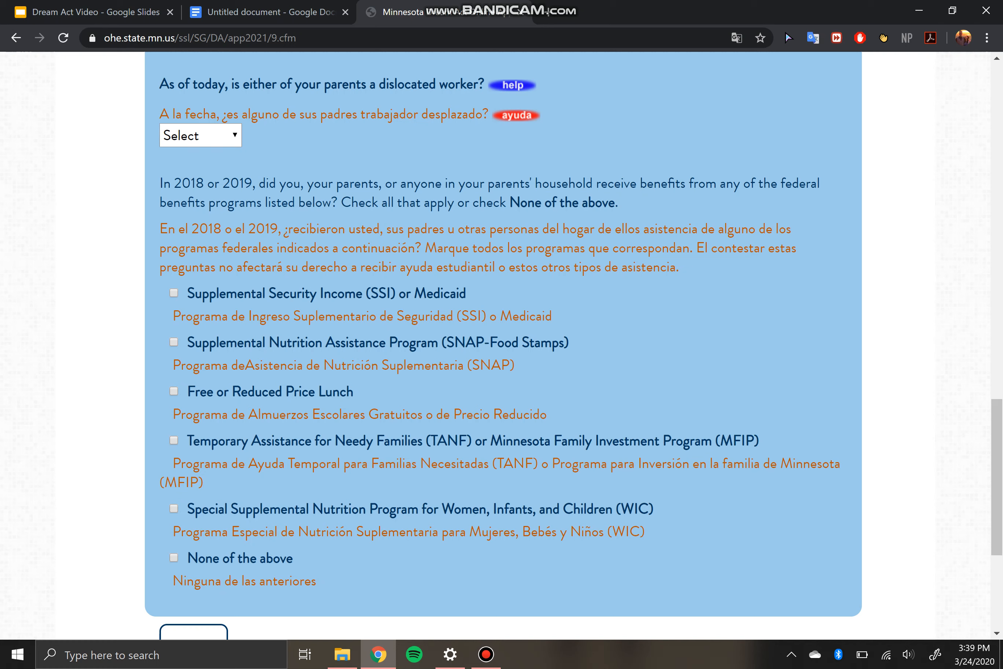
click(202, 136)
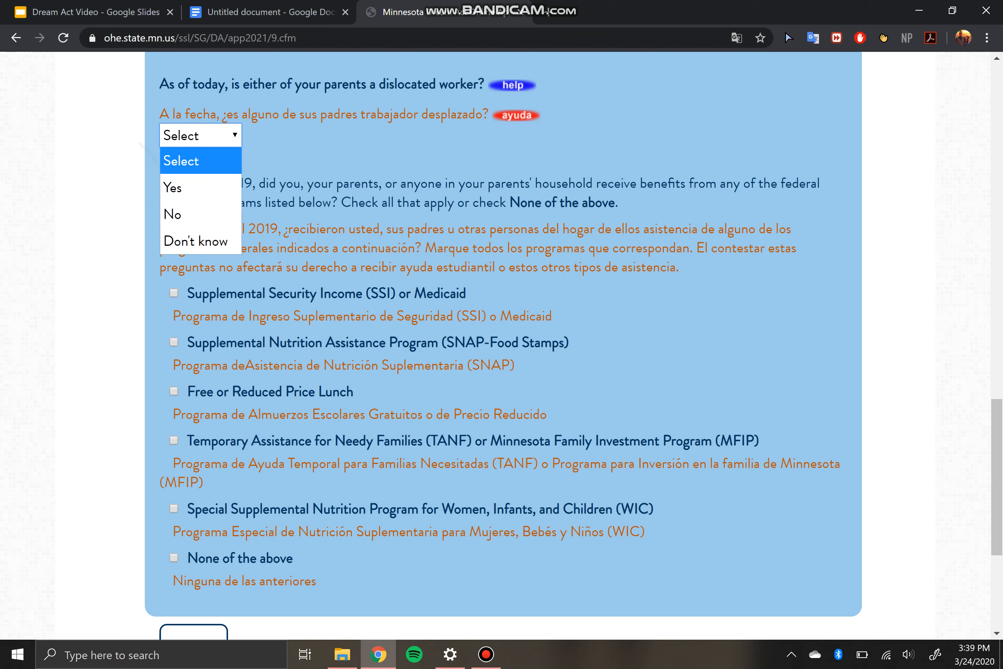
scroll(503, 335, down, 3)
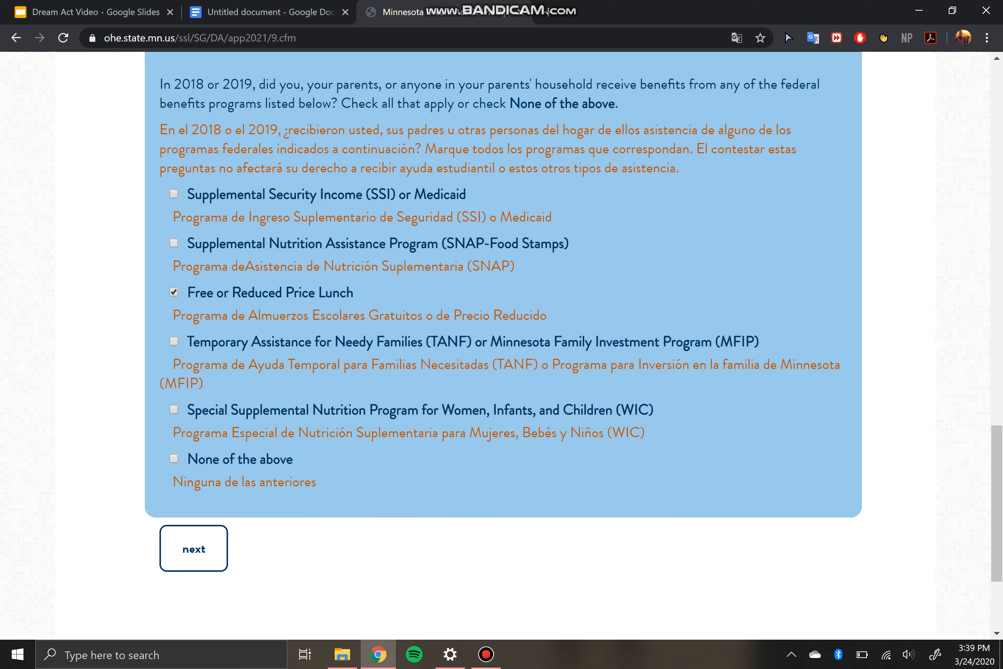
scroll(501, 317, up, 3)
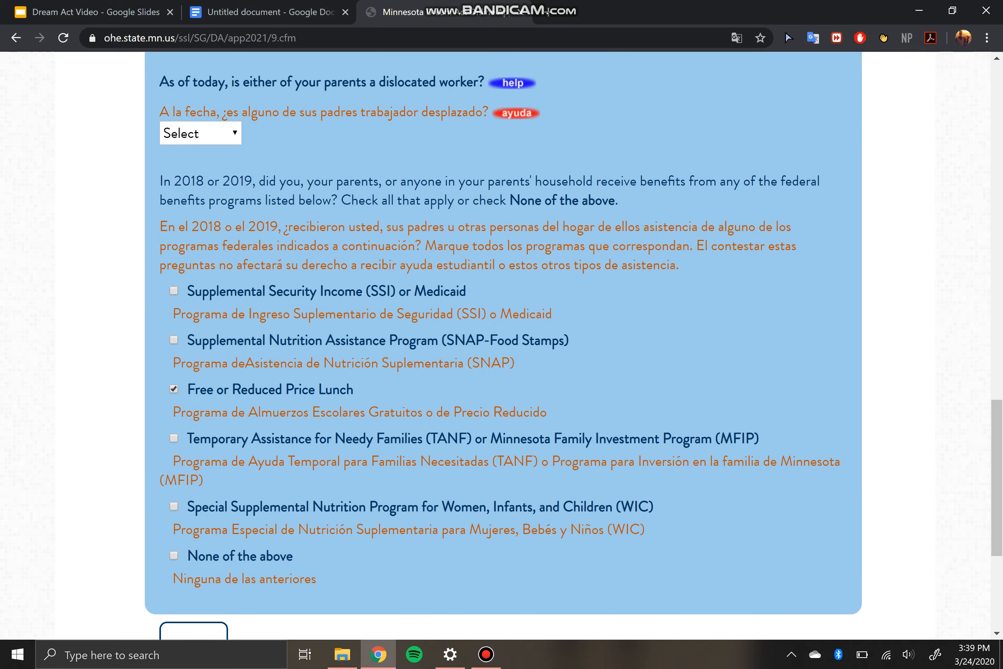
scroll(501, 317, down, 1)
- Go through the answer options for whether the parents completed their 2018 IRS income tax return
scroll(500, 345, up, 15)
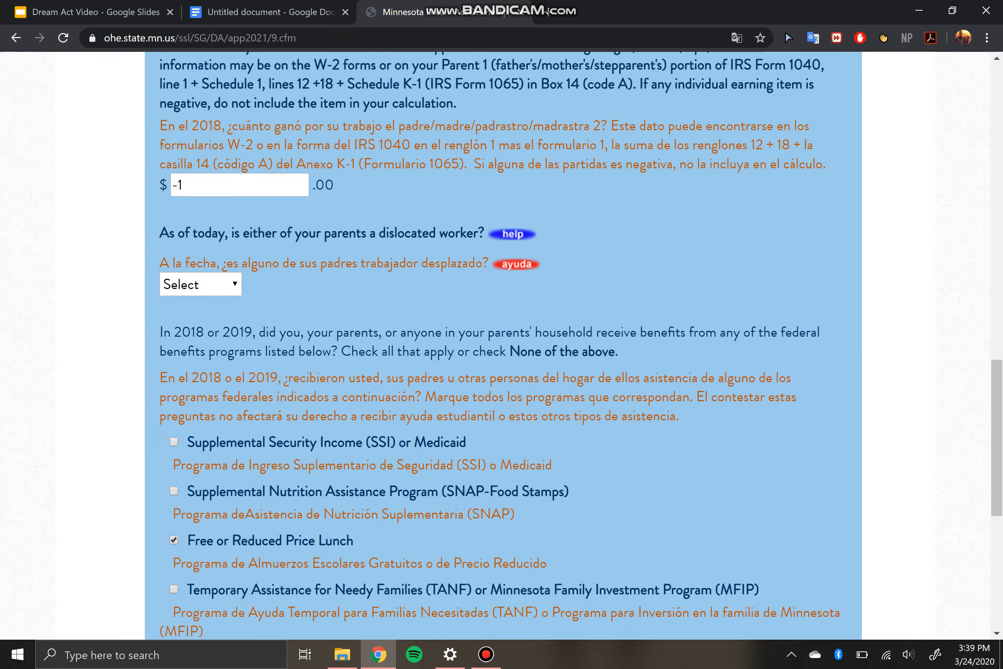
scroll(500, 345, up, 8)
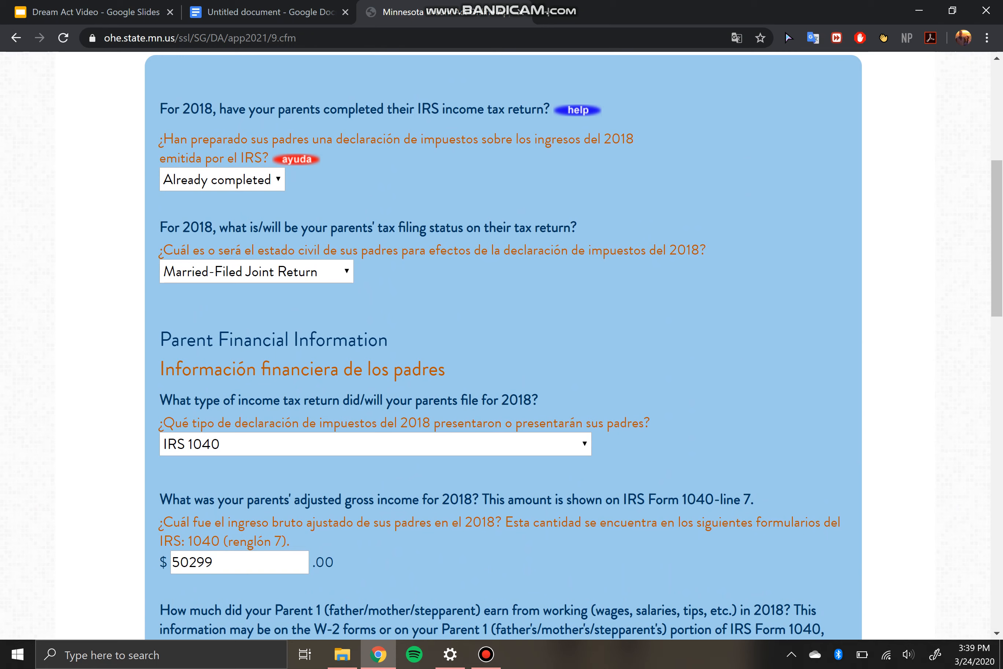
click(222, 180)
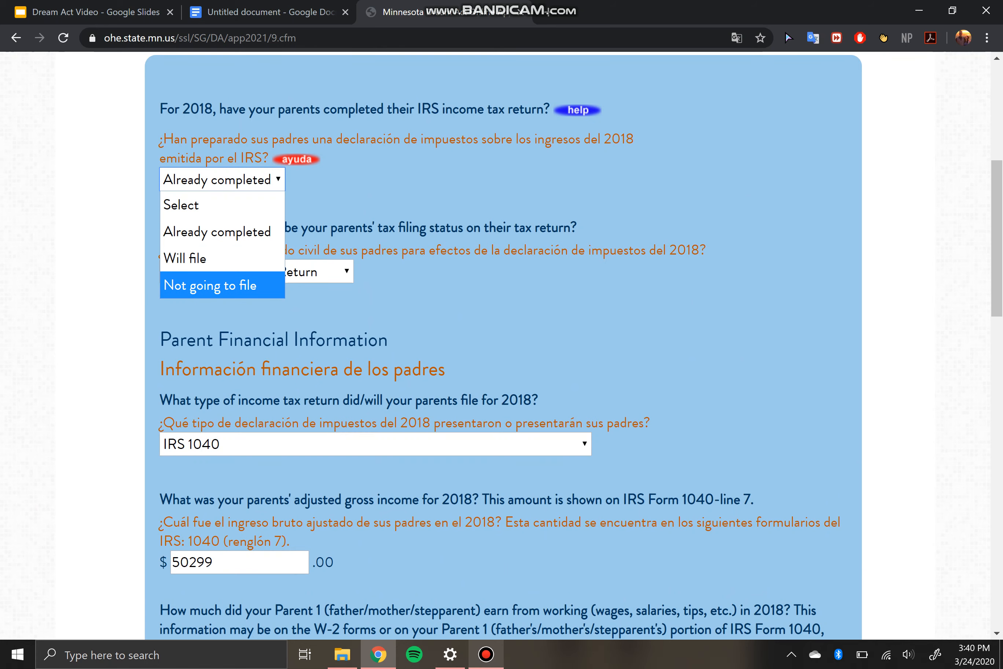
click(486, 654)
click(618, 156)
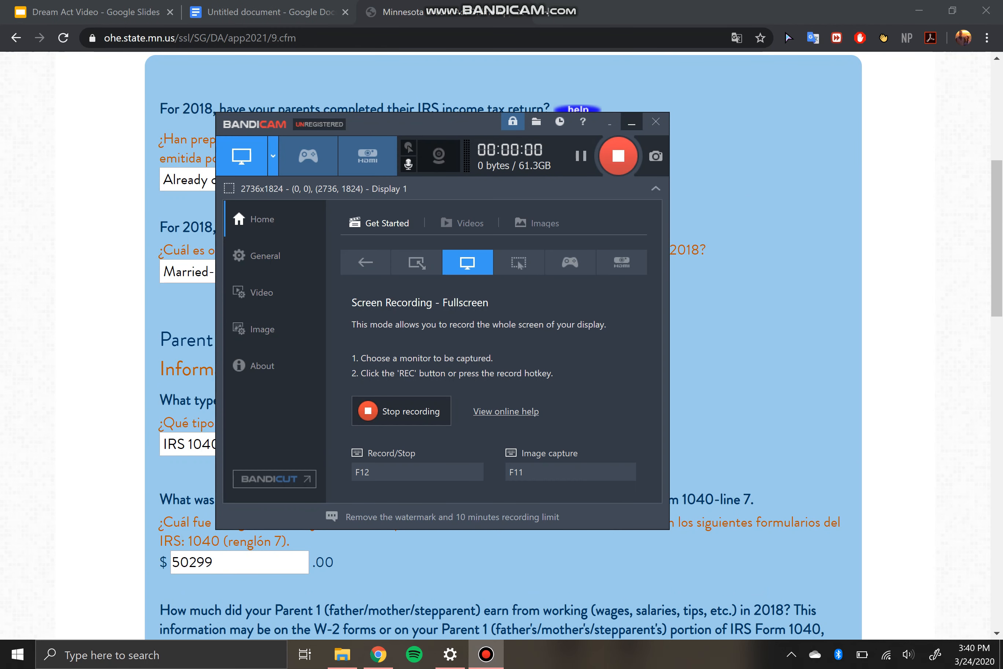
click(632, 123)
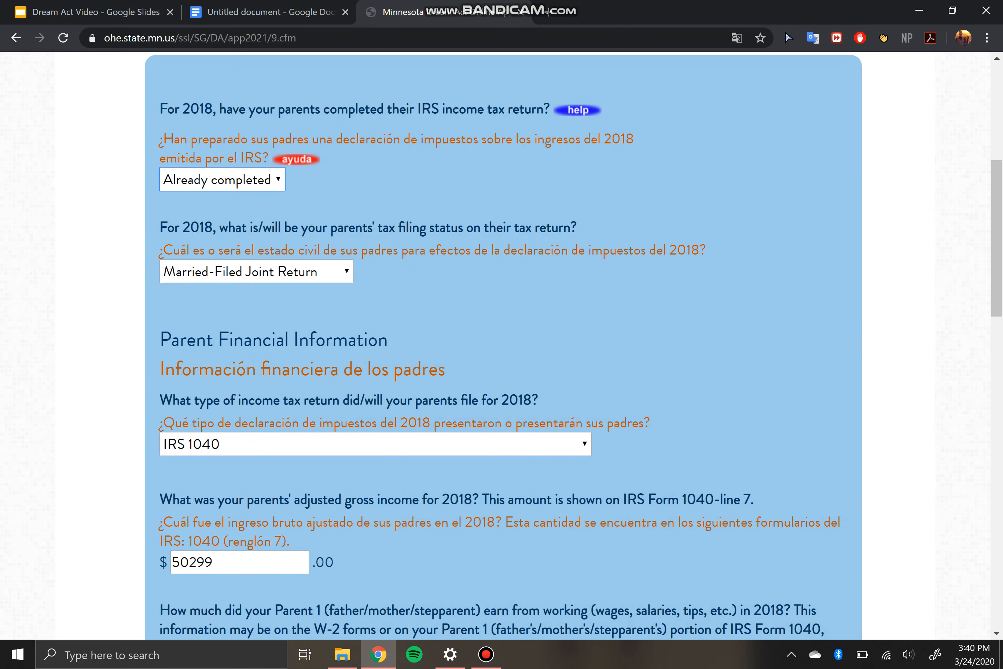
- Set the answer on the parents' 2018 IRS income tax return to Not going to file
click(222, 180)
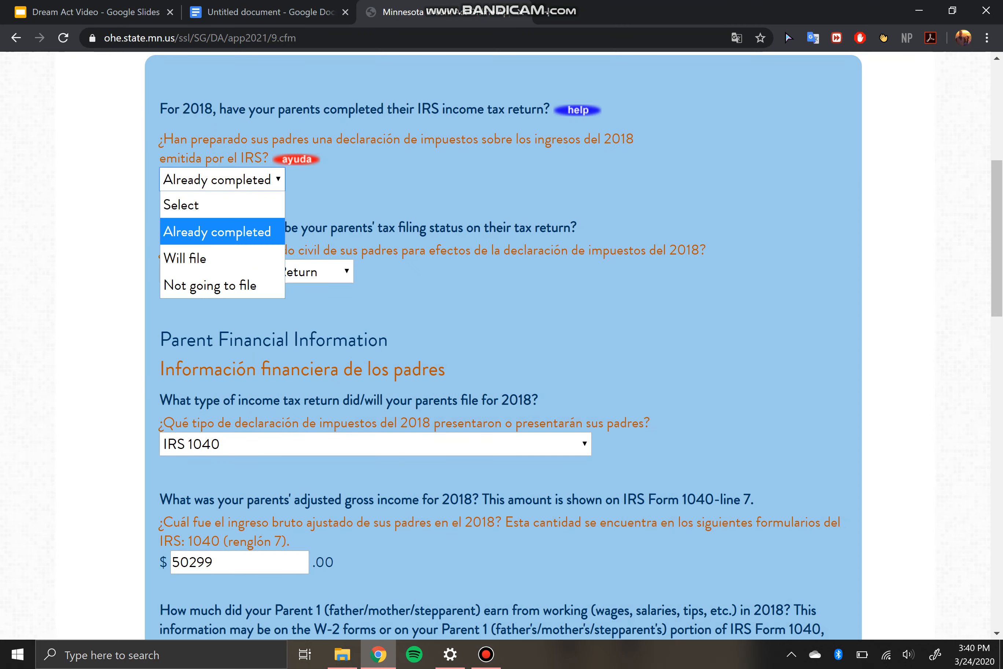
key(Up)
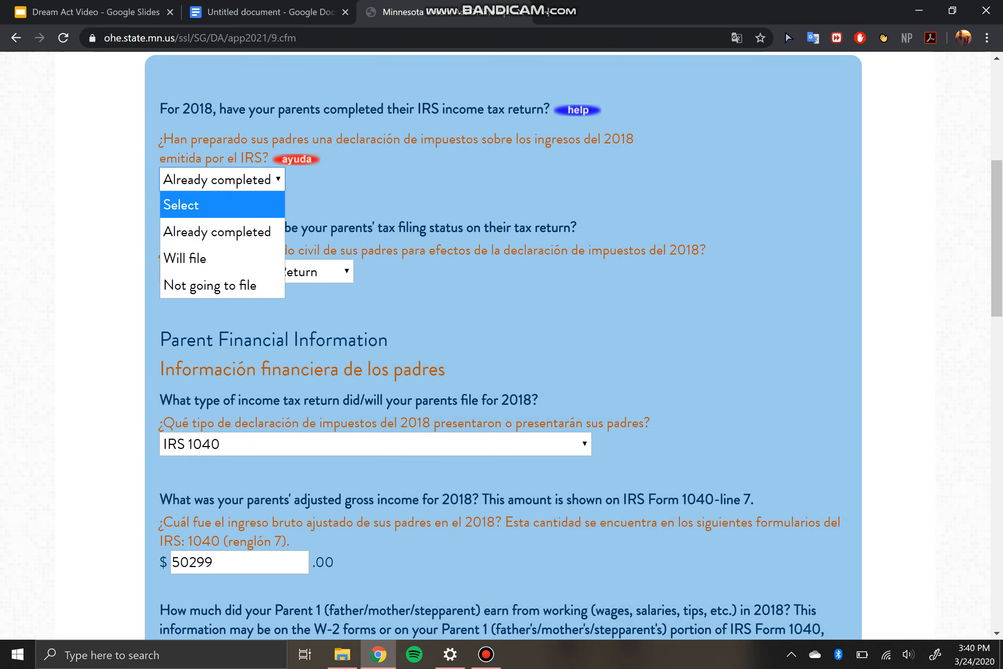
key(Down)
key(Down)
key(Down)
key(Return)
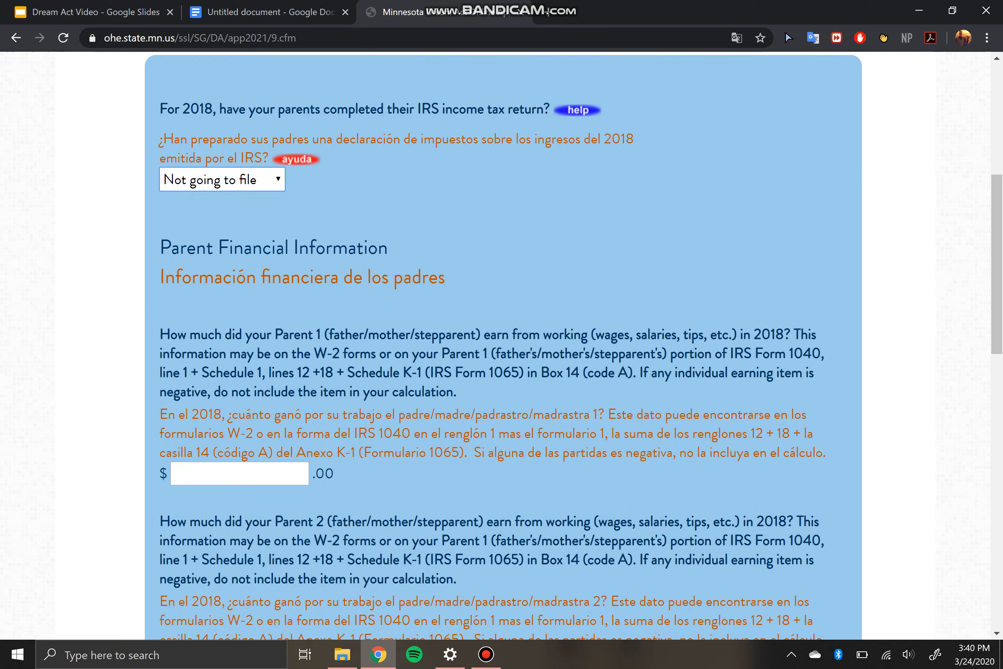
- Clear the Parent 2 earnings amount in the Parent Financial Information section
scroll(501, 345, down, 10)
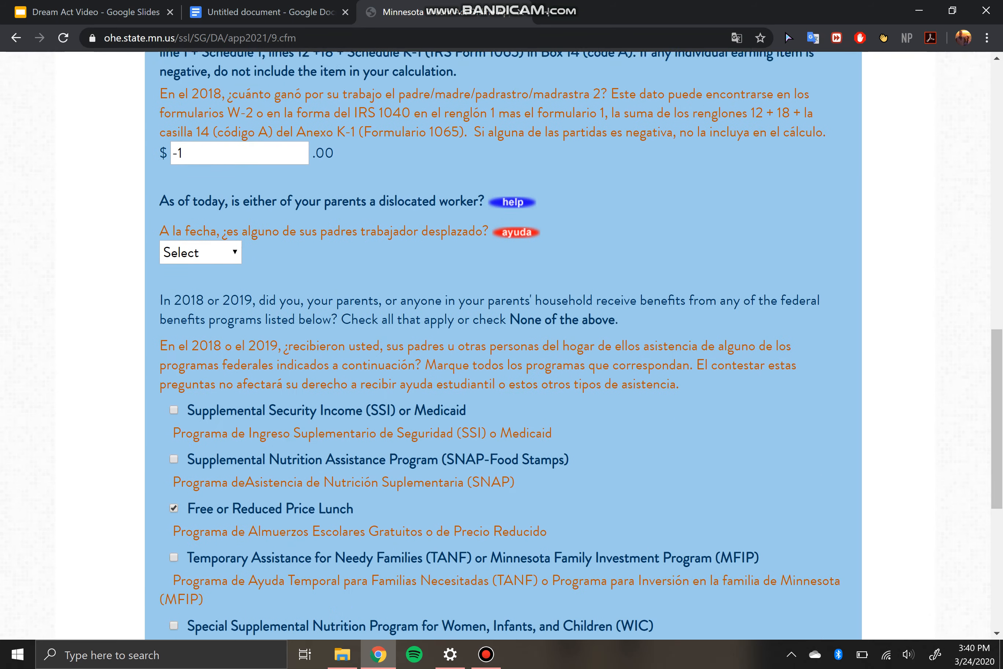
scroll(501, 344, up, 7)
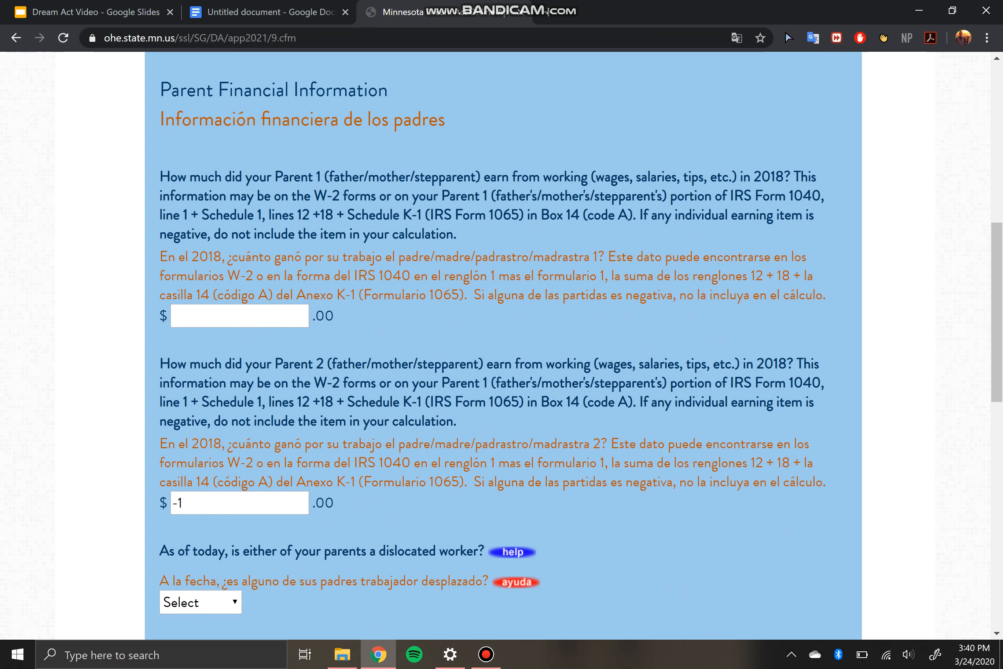
click(239, 503)
key(BackSpace)
key(BackSpace)
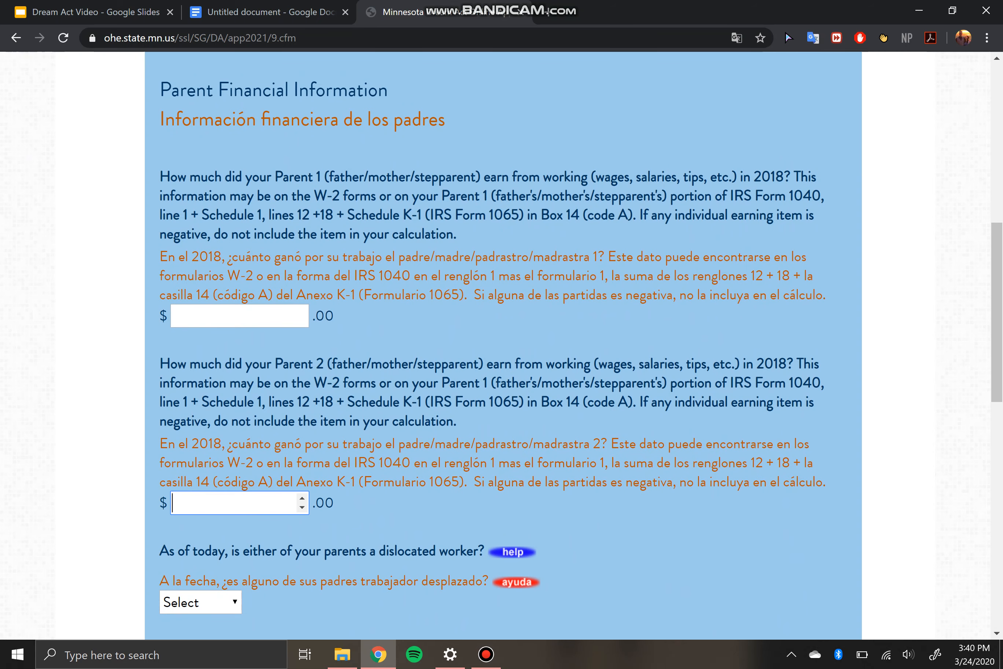
- Review the Parent 1 earnings field and the remaining dislocated worker and federal benefits questions down to the end of the page
click(239, 316)
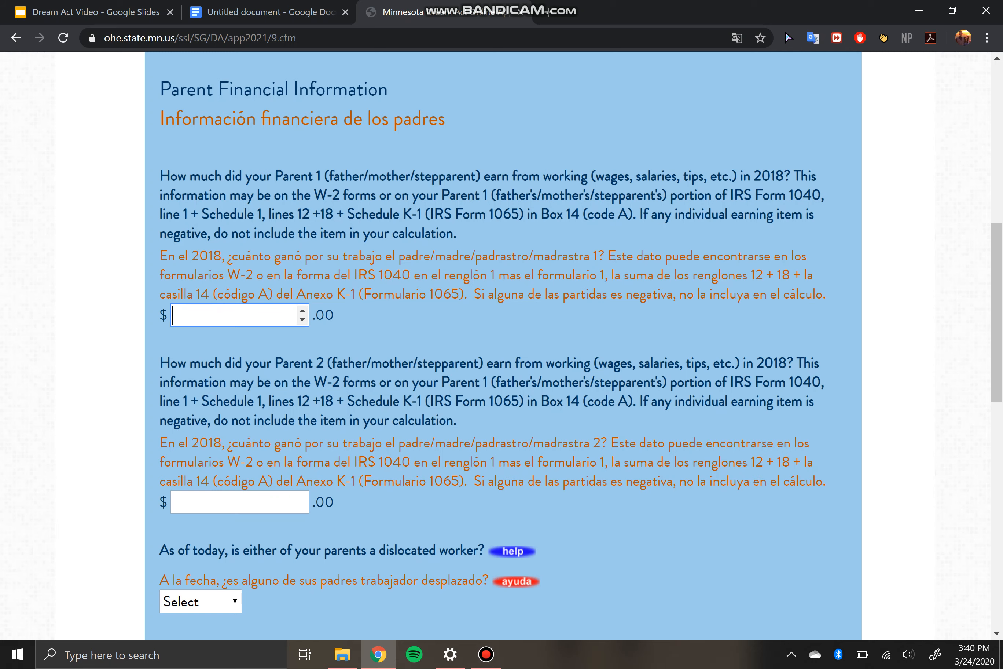
scroll(504, 345, down, 5)
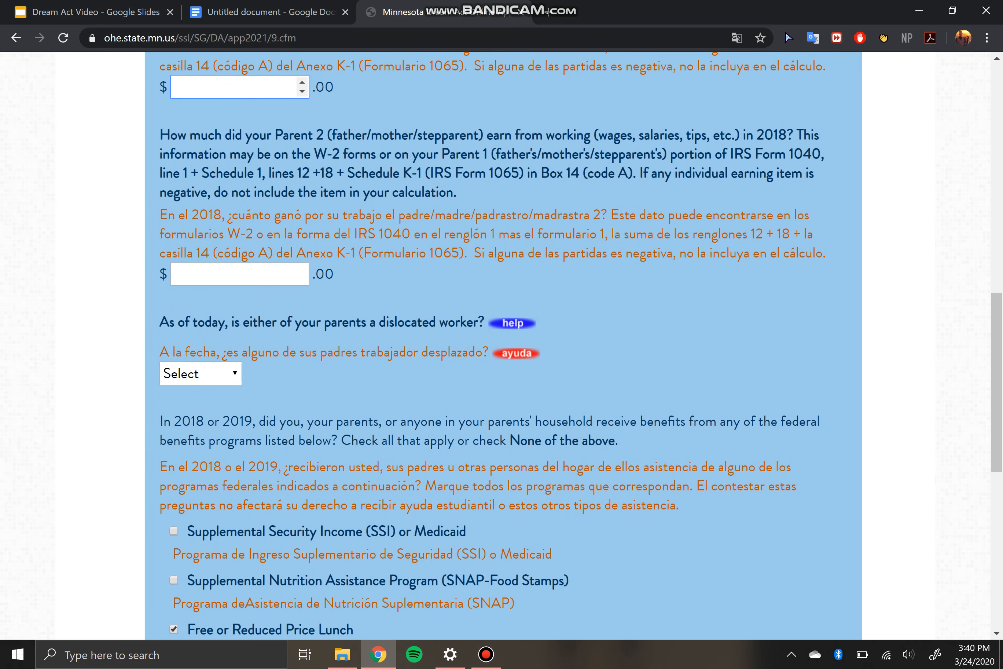
scroll(503, 345, down, 8)
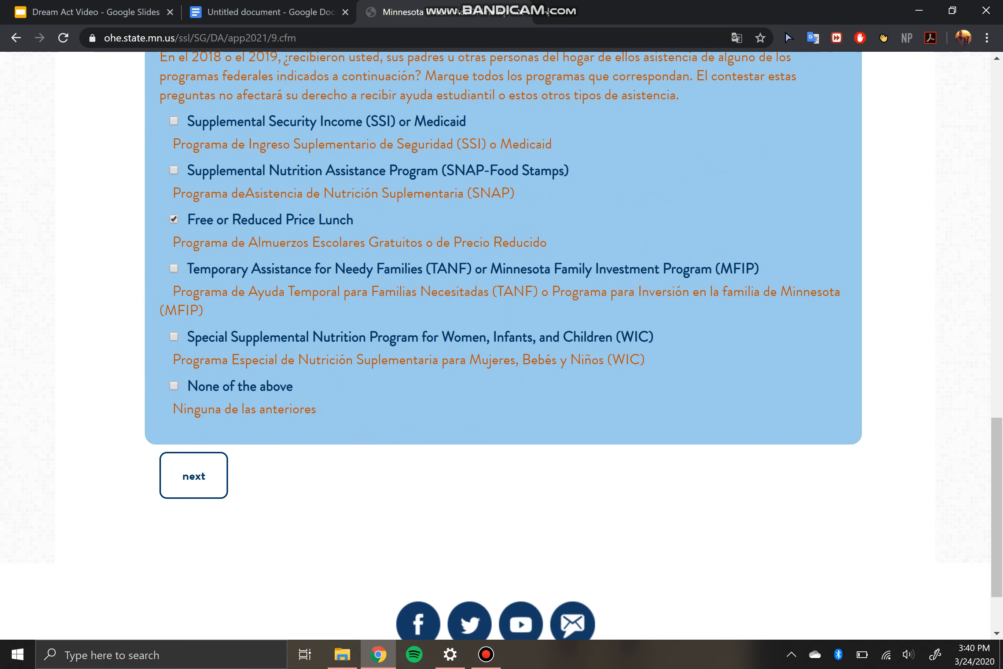
- Review the federal benefits checklist and the dislocated worker and Parent 1 and Parent 2 earnings questions
scroll(503, 345, up, 1)
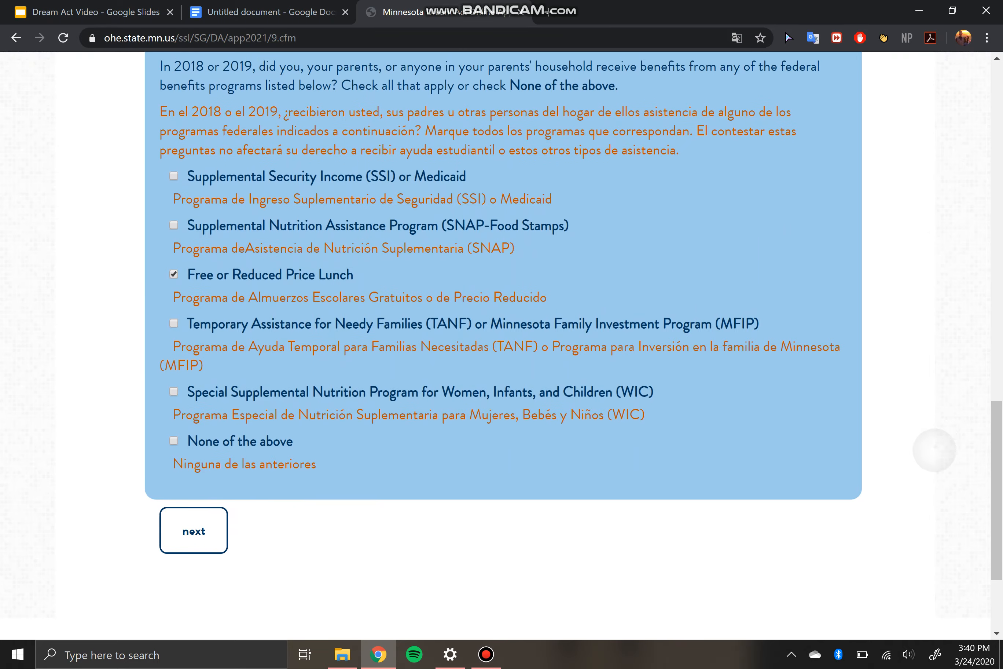
scroll(503, 345, up, 2)
scroll(503, 344, up, 2)
scroll(503, 345, down, 3)
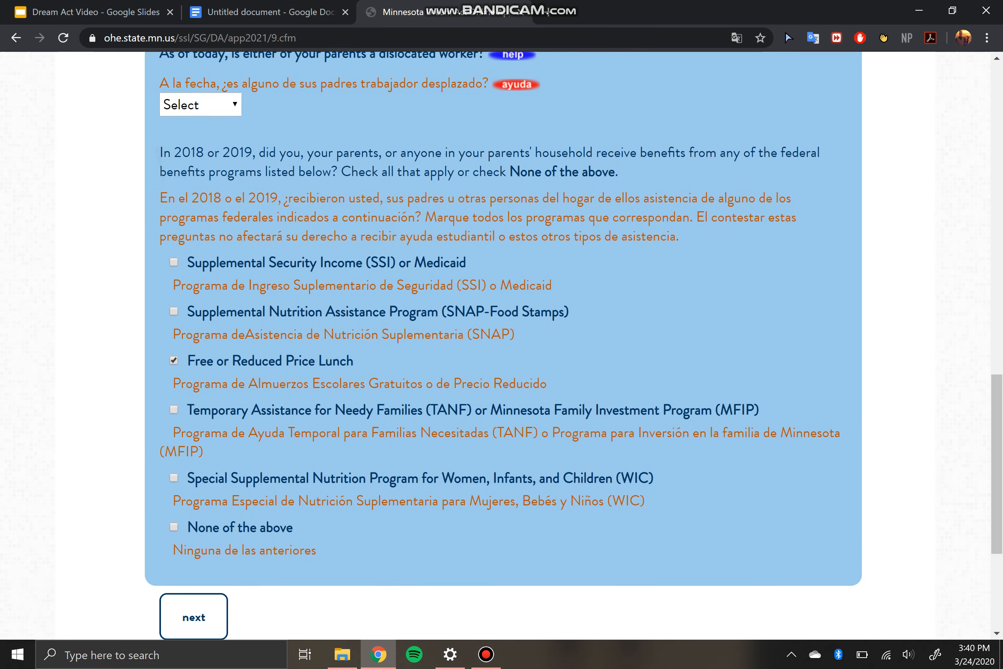
scroll(503, 345, down, 3)
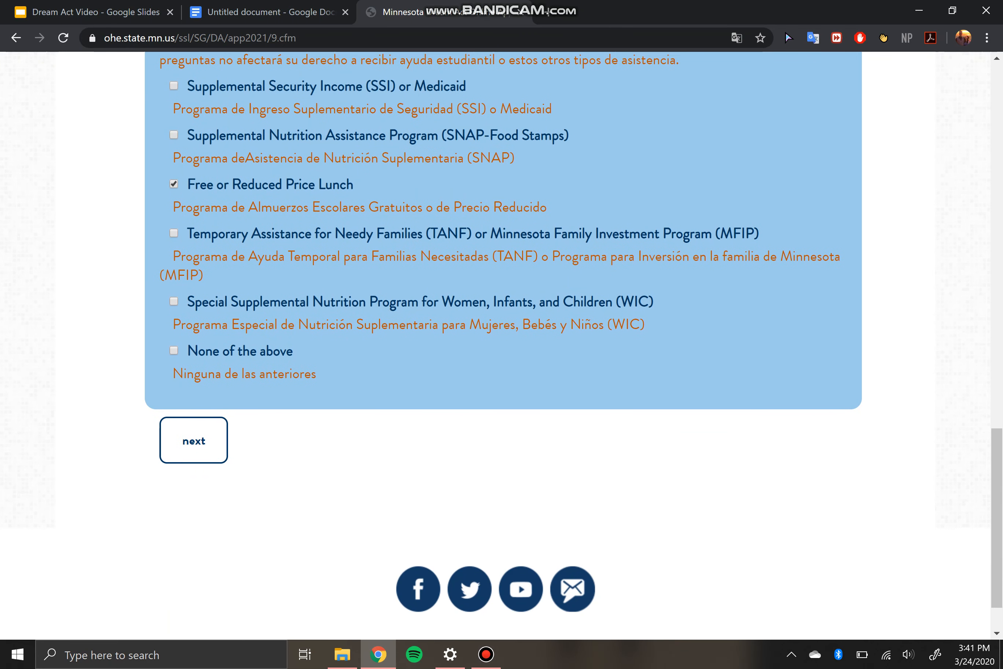
scroll(503, 345, up, 1)
scroll(503, 345, up, 12)
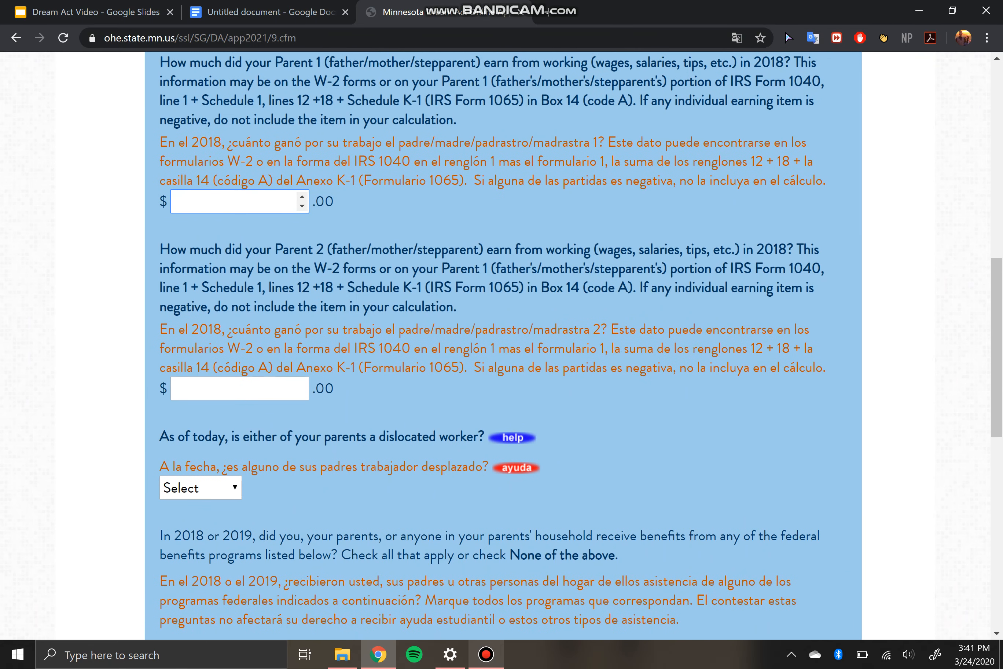
click(485, 654)
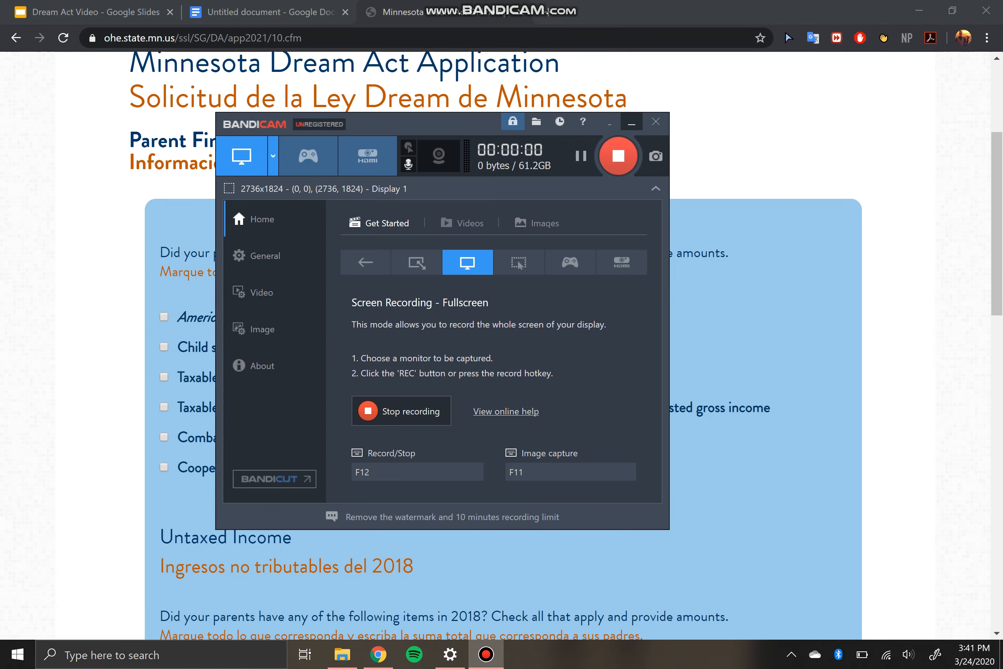
- Examine the parents' 2018 additional financial items, the Untaxed Income checklist and the asset questions in Parent Financial Information continued
scroll(997, 225, down, 5)
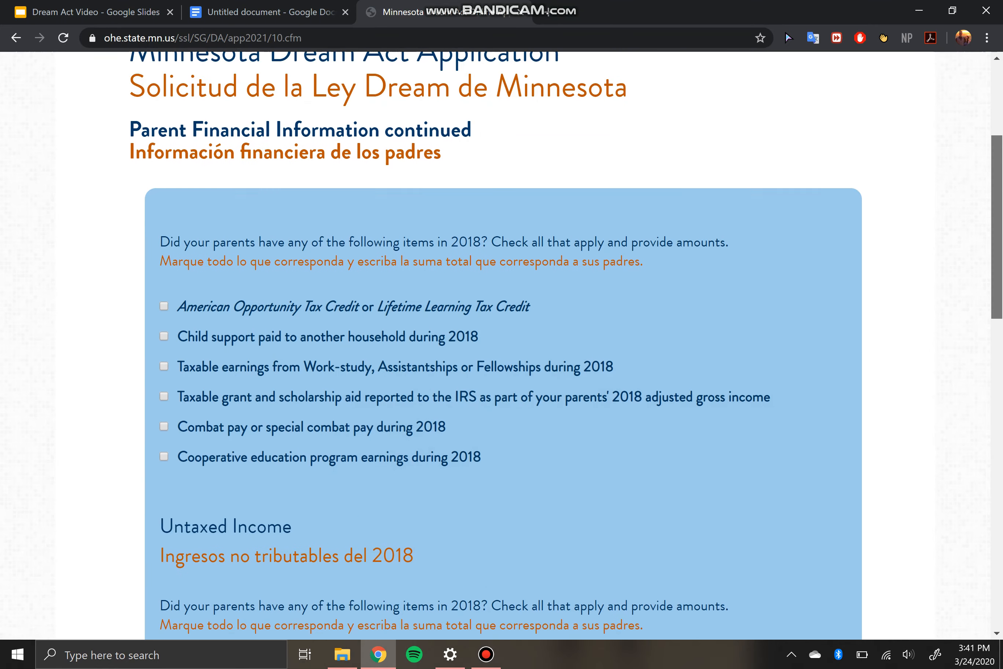
scroll(501, 345, down, 10)
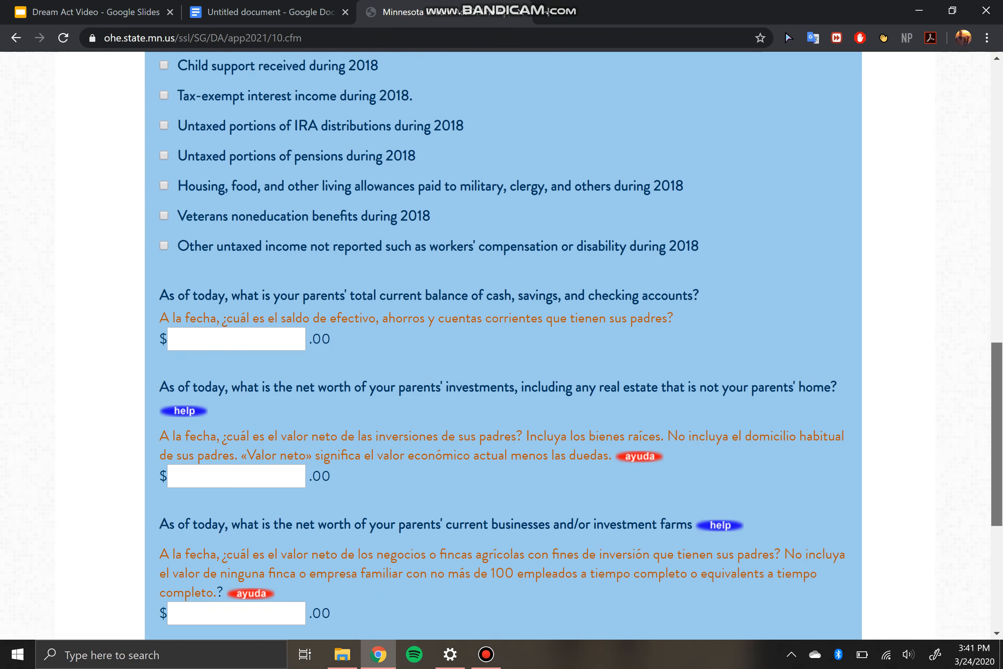
scroll(501, 345, up, 9)
scroll(500, 345, up, 5)
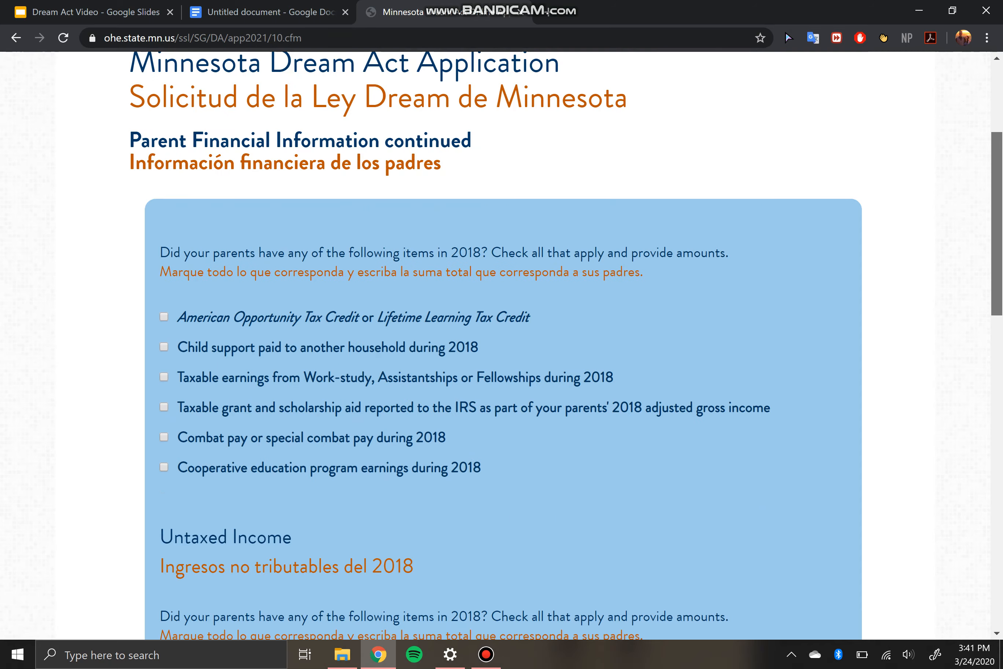
scroll(501, 345, down, 7)
scroll(501, 345, down, 3)
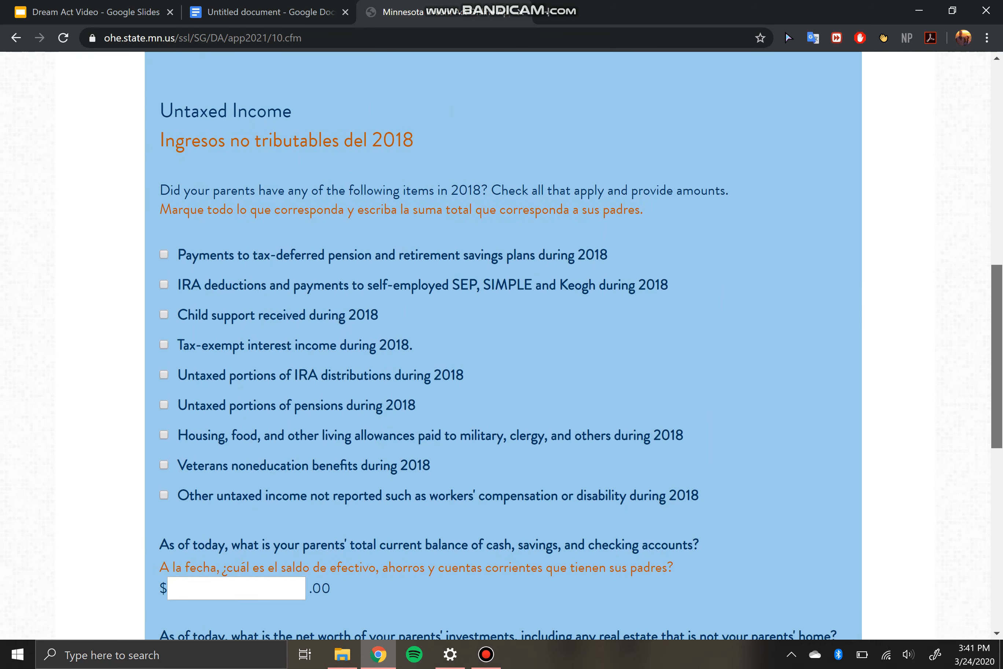
scroll(501, 345, up, 4)
scroll(501, 345, up, 1)
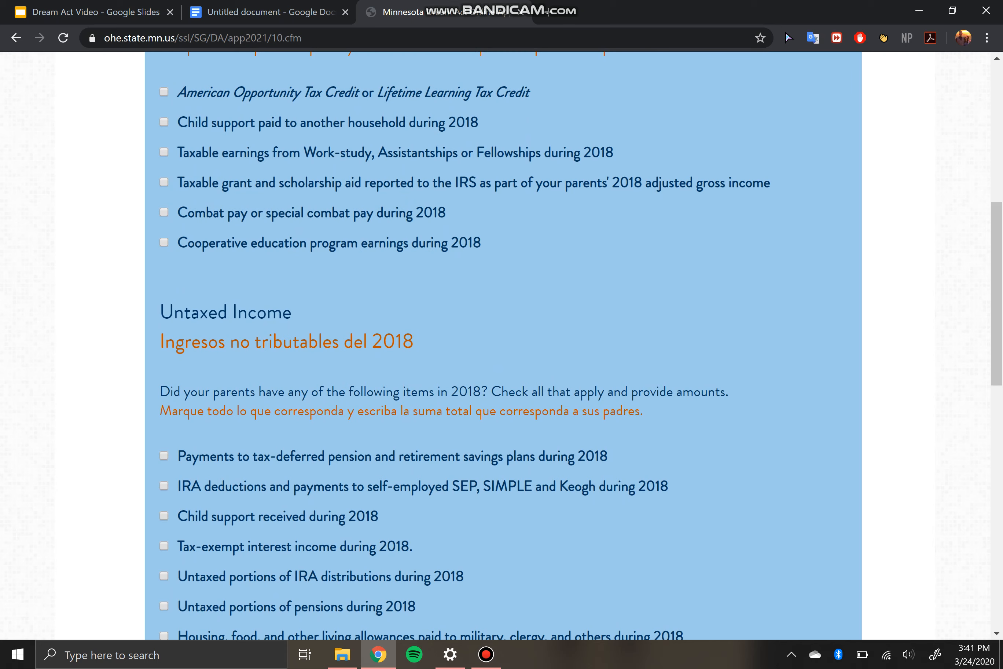
scroll(500, 345, up, 3)
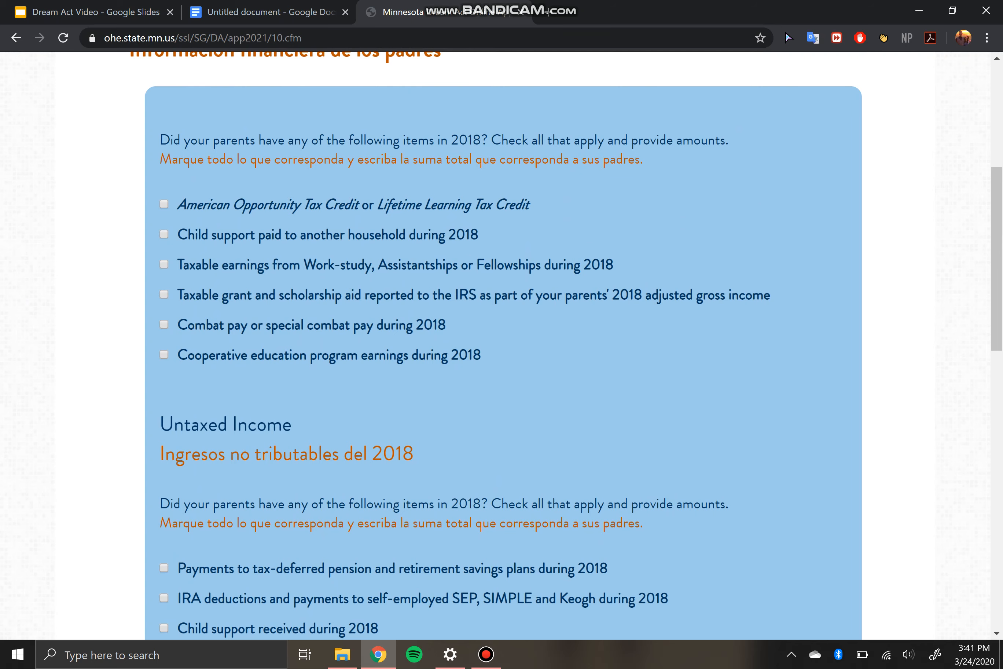
scroll(501, 345, down, 2)
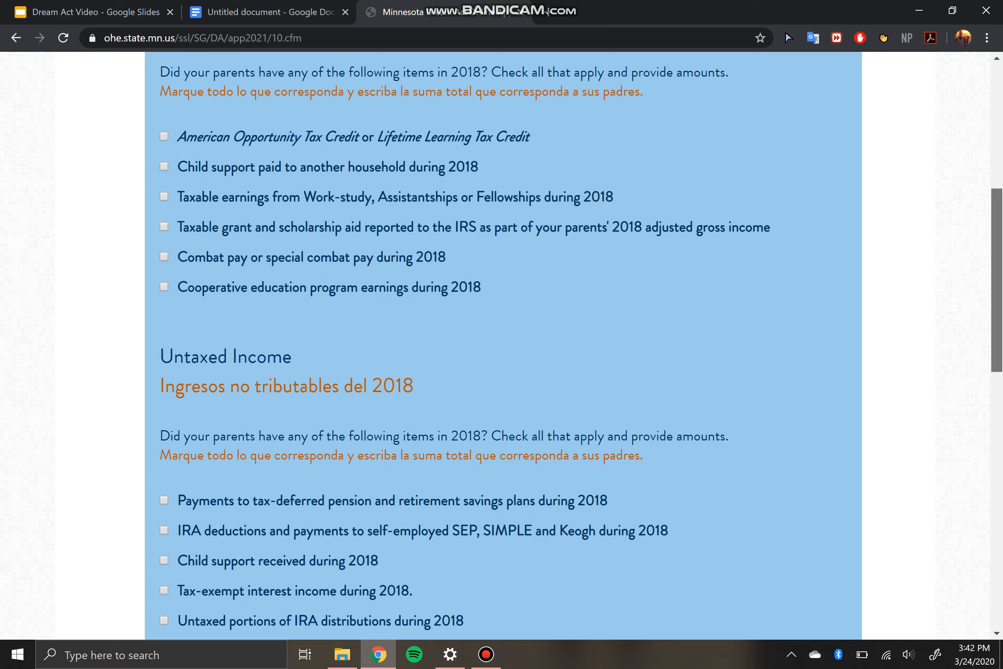
scroll(500, 345, down, 6)
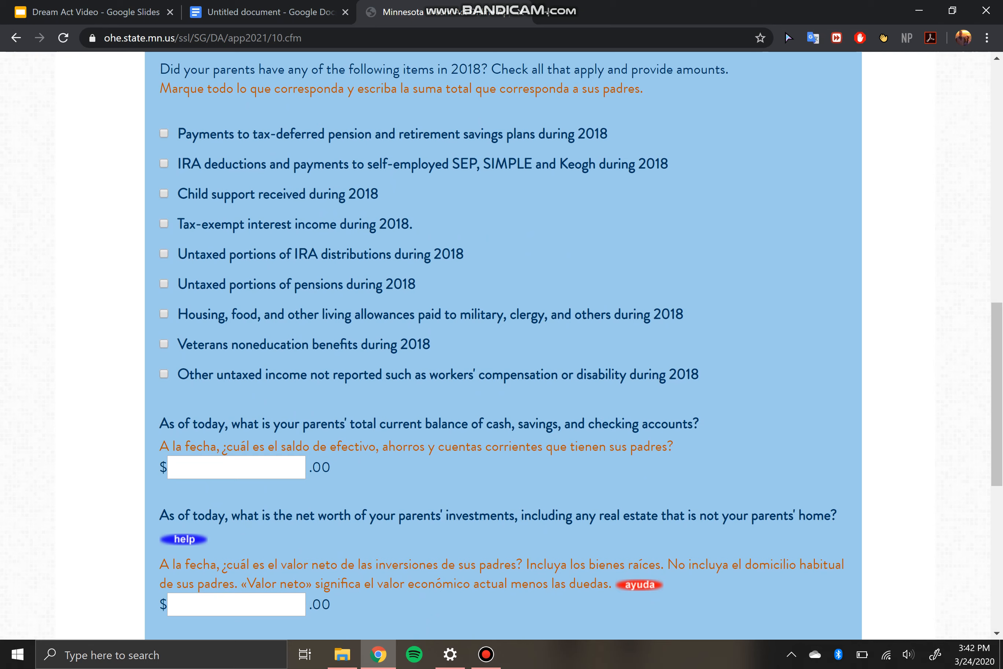
- Enter 3000 as the parents' total current balance of cash, savings, and checking accounts
drag(997, 394, 996, 251)
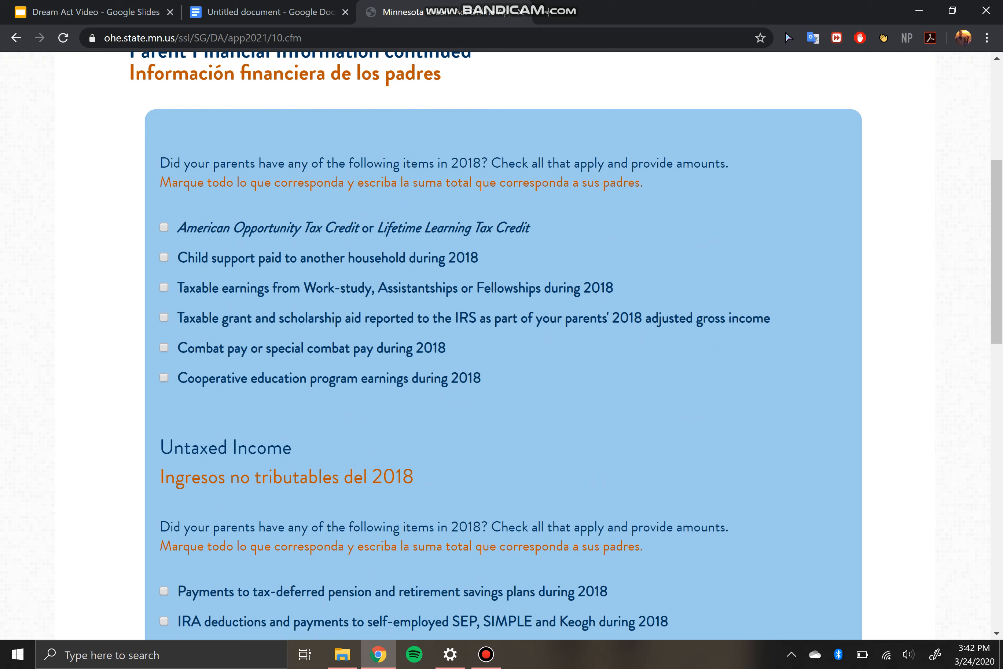
scroll(500, 345, down, 12)
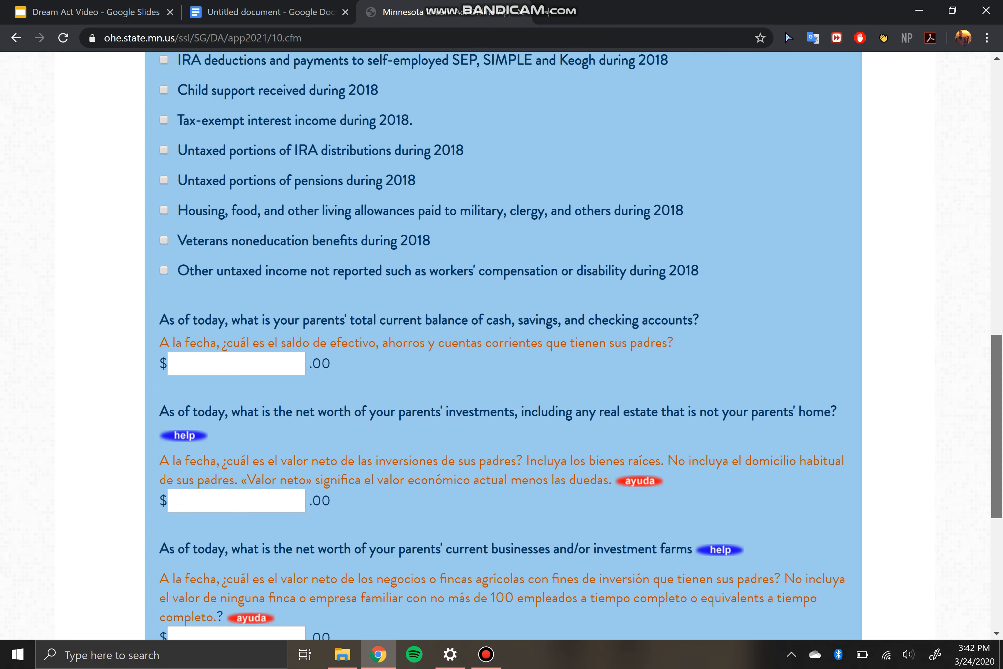
scroll(501, 345, down, 2)
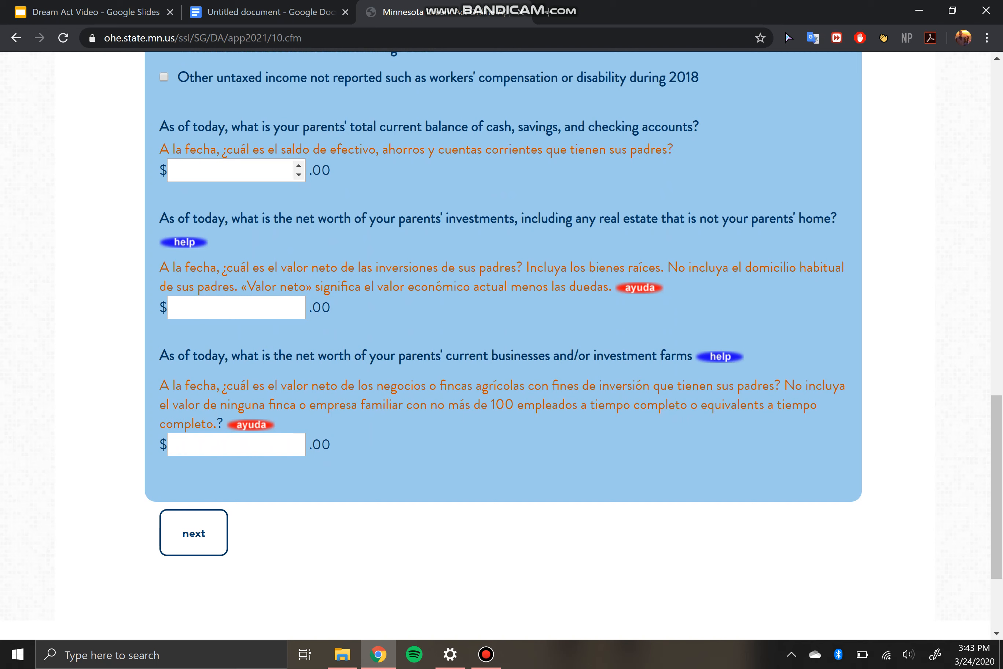
click(230, 170)
text(3000)
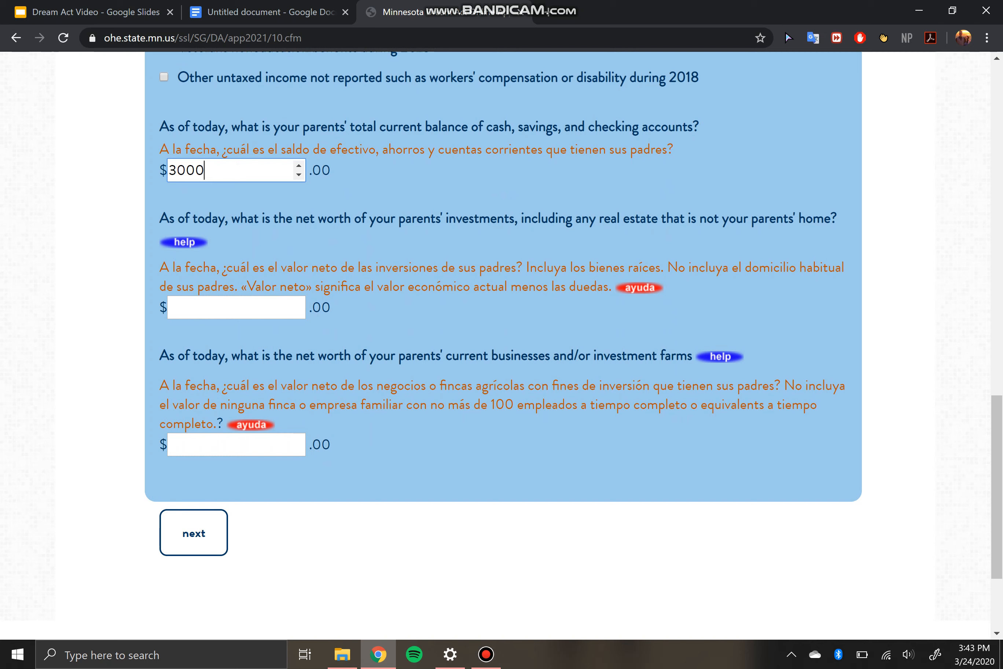
- Set the net worth of the parents' investments and of their businesses or investment farms to 0, and continue to Student Tax Information
drag(303, 218, 623, 218)
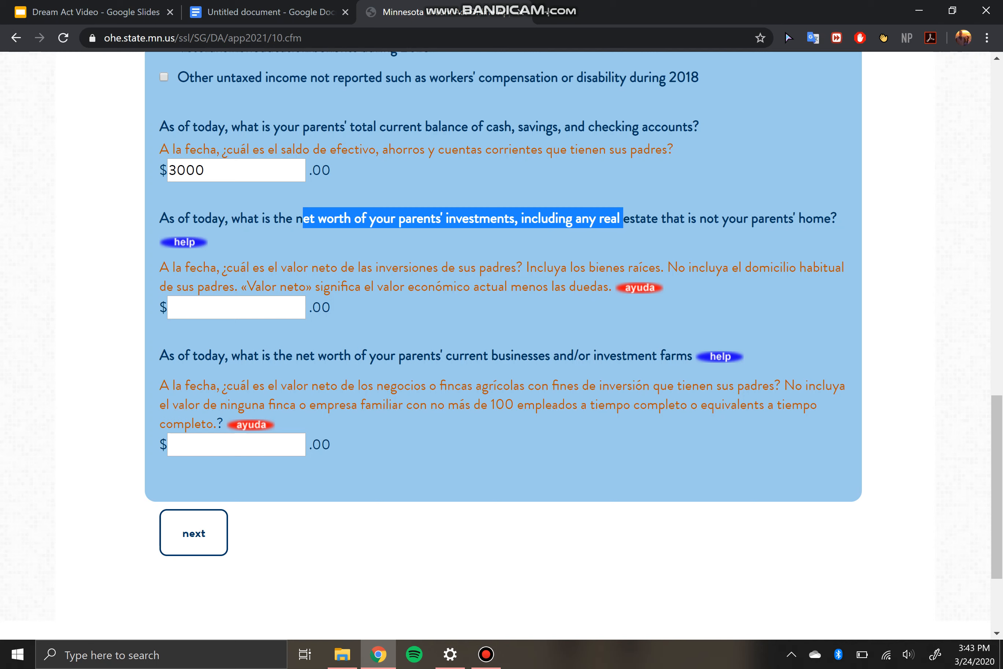
click(388, 192)
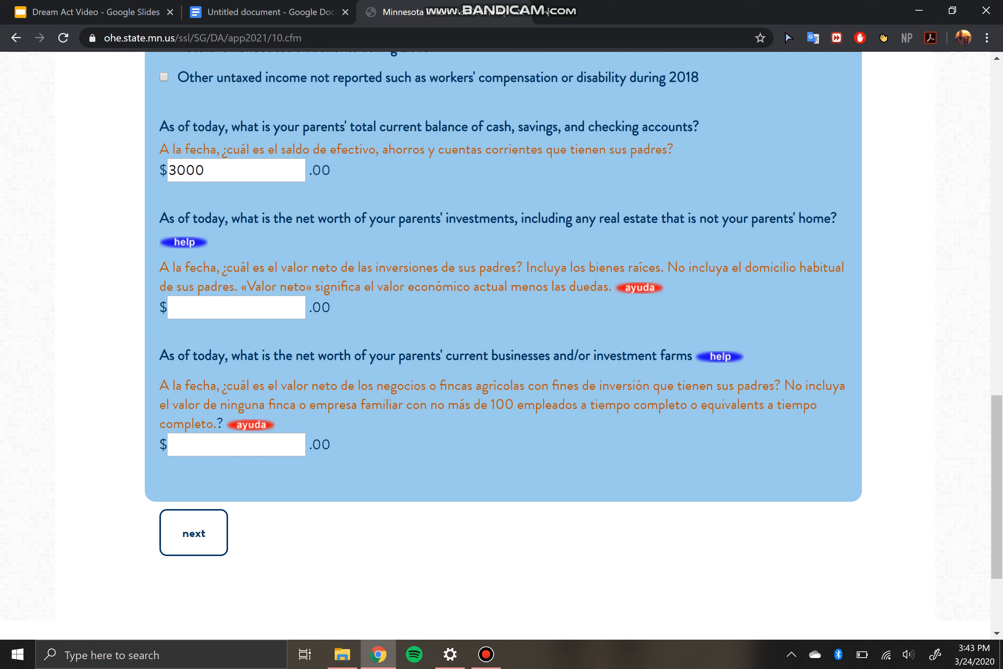
click(236, 307)
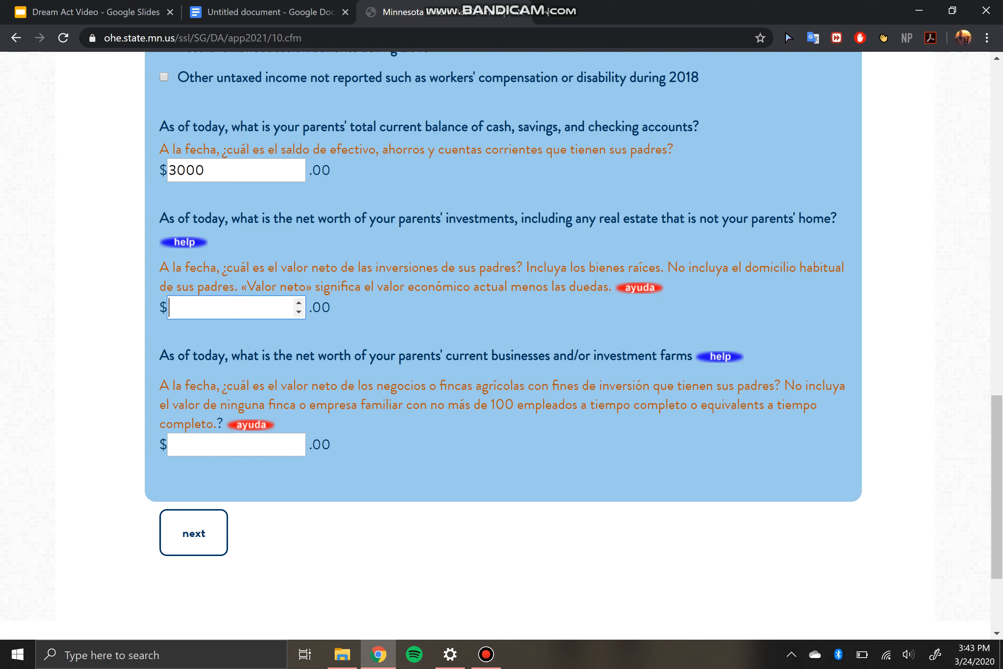
text(0)
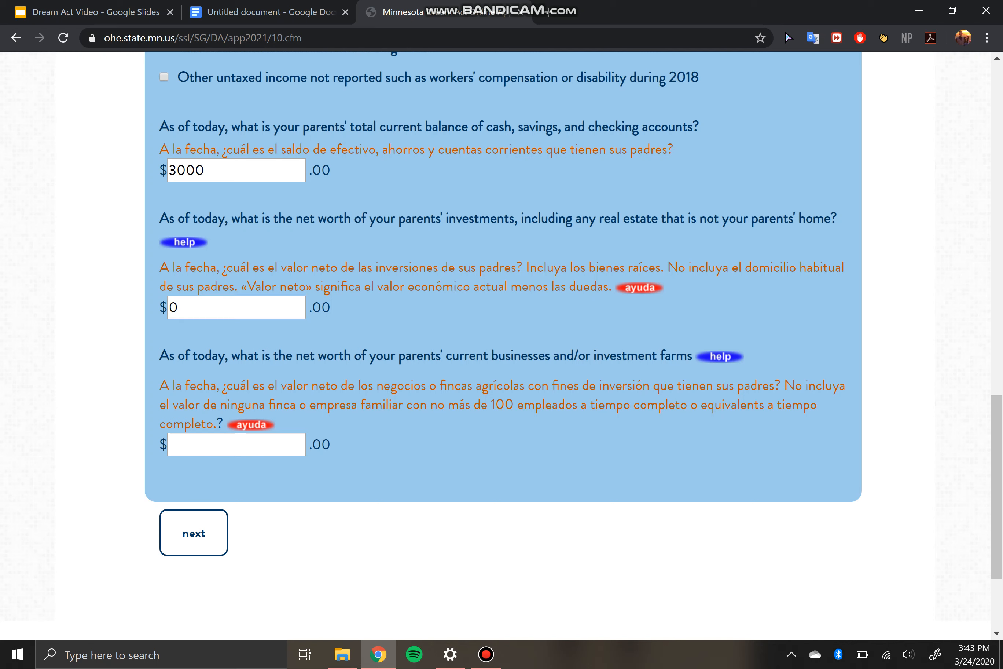
click(236, 444)
text(0)
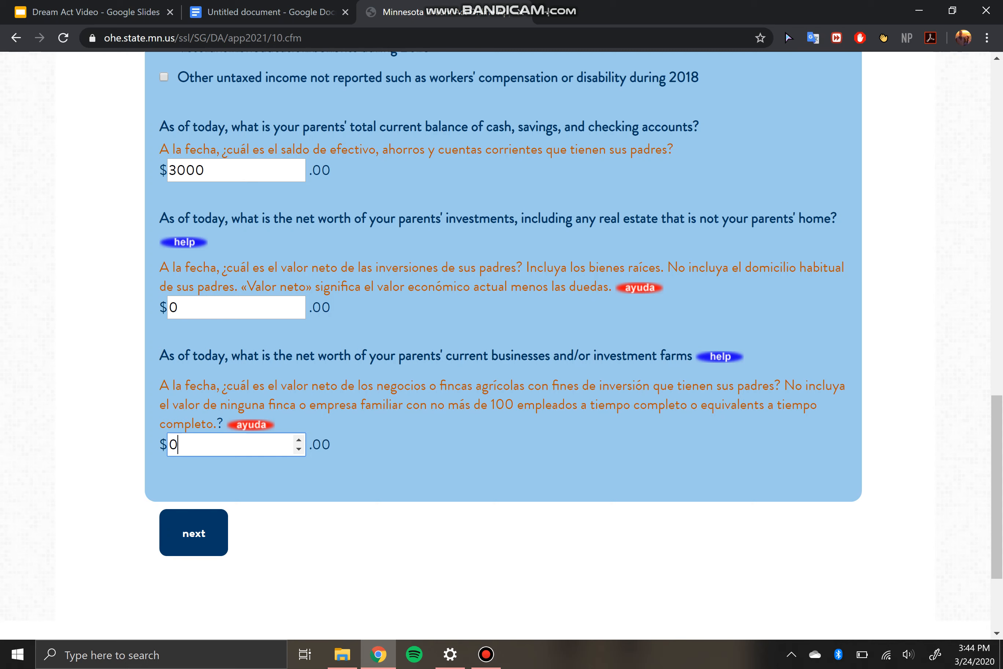
click(193, 532)
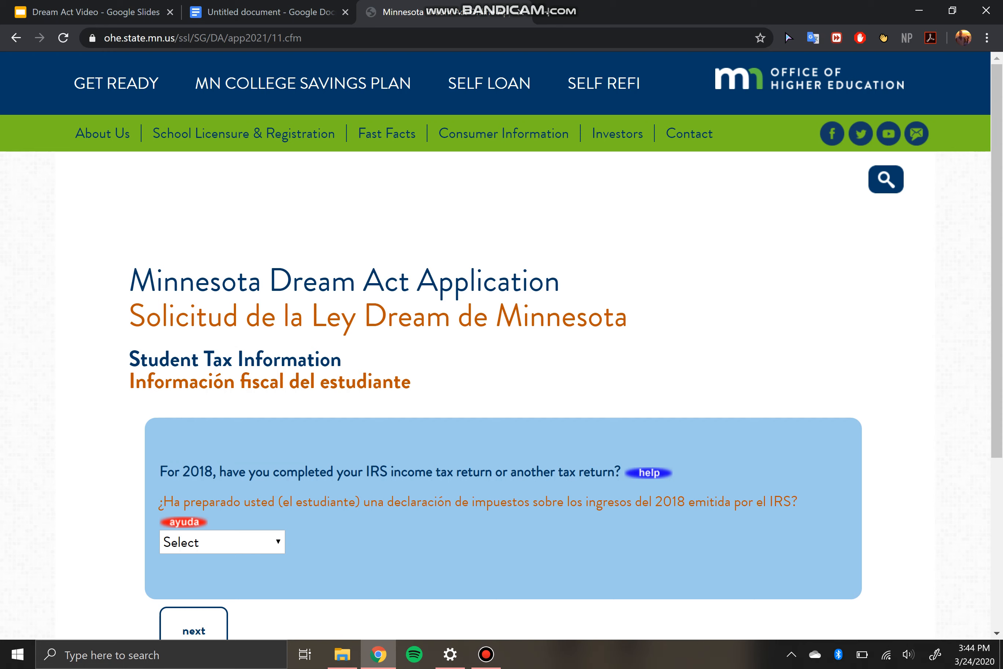
- Answer the student's 2018 tax return question with Already completed and set the tax filing status to Single
scroll(195, 475, down, 3)
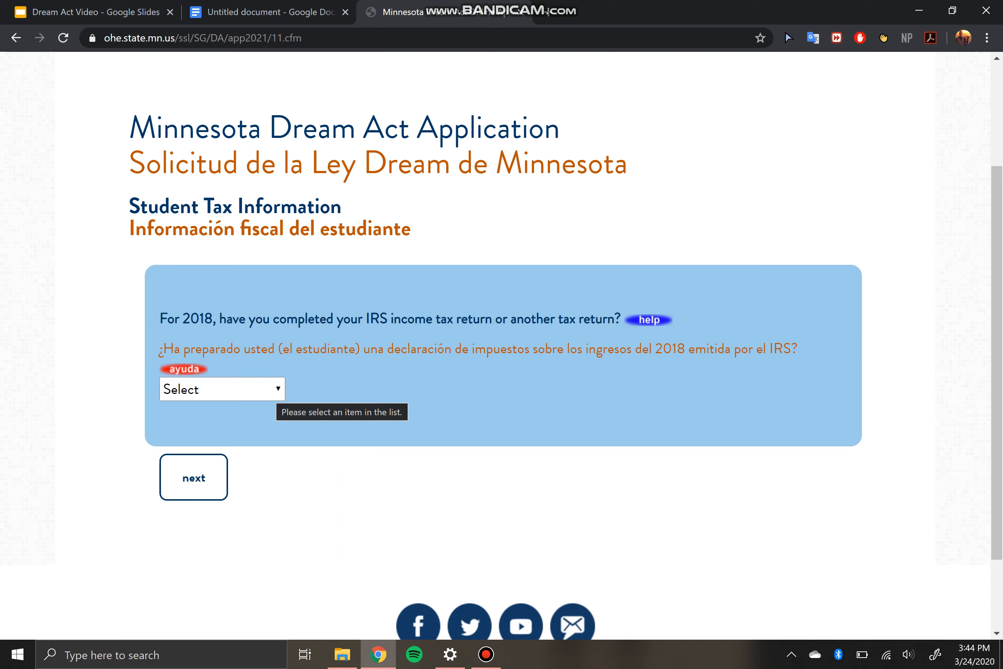
click(272, 390)
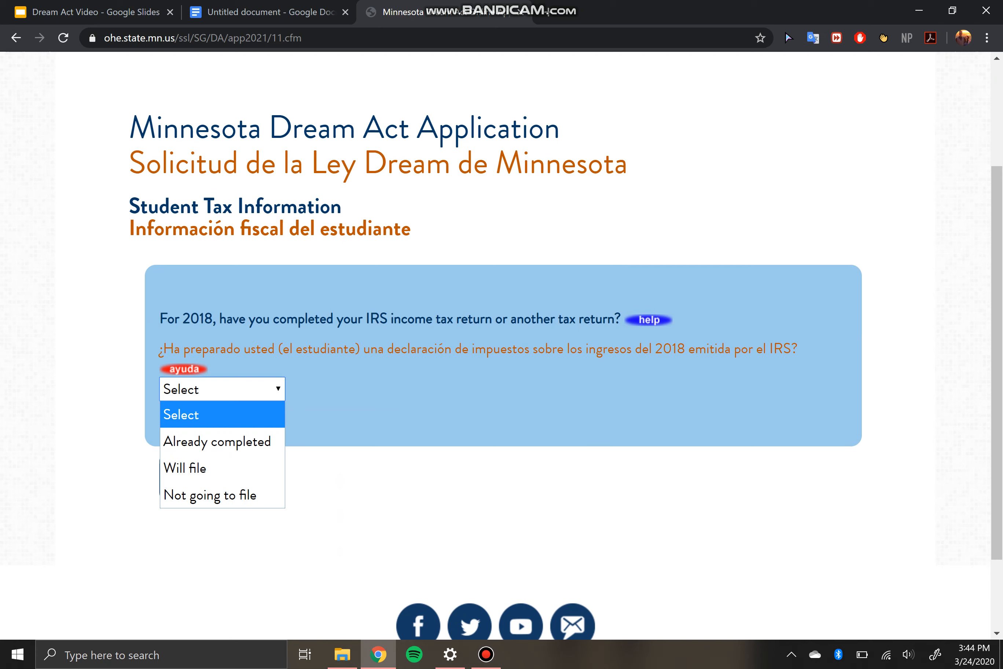
click(217, 441)
click(256, 481)
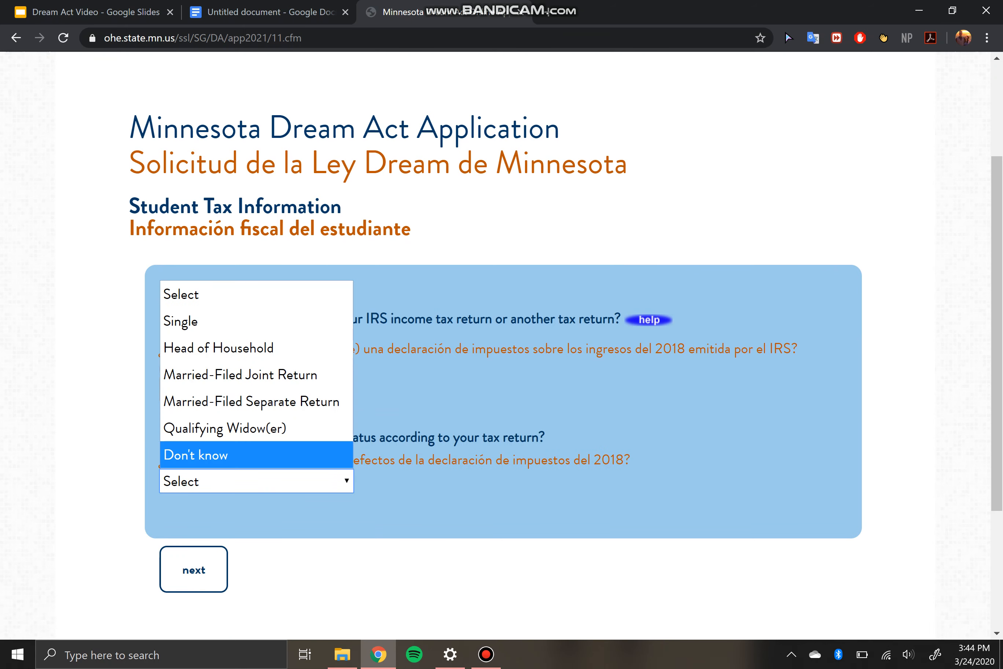
click(257, 320)
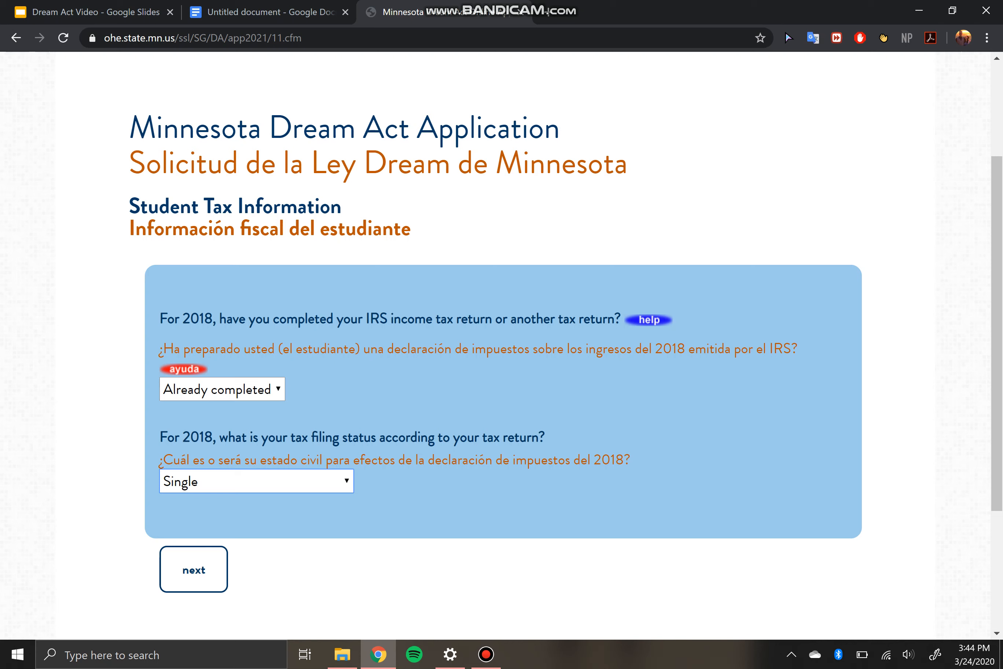
- Set the student's 2018 tax return answer to Not going to file and continue to Student Financial Information
key(alt+Down)
key(Down)
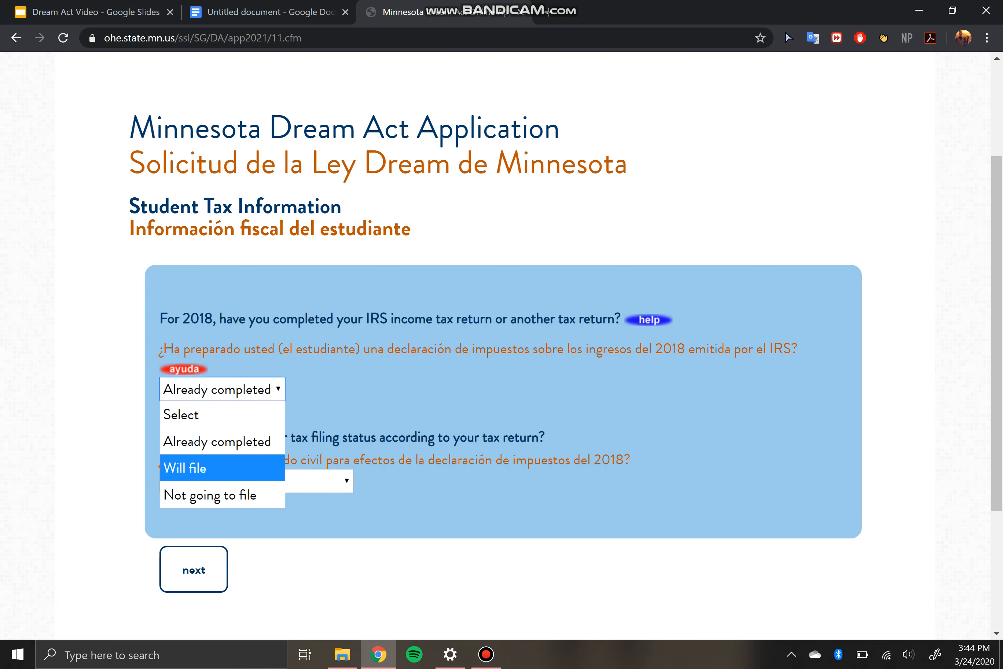
key(Down)
key(Return)
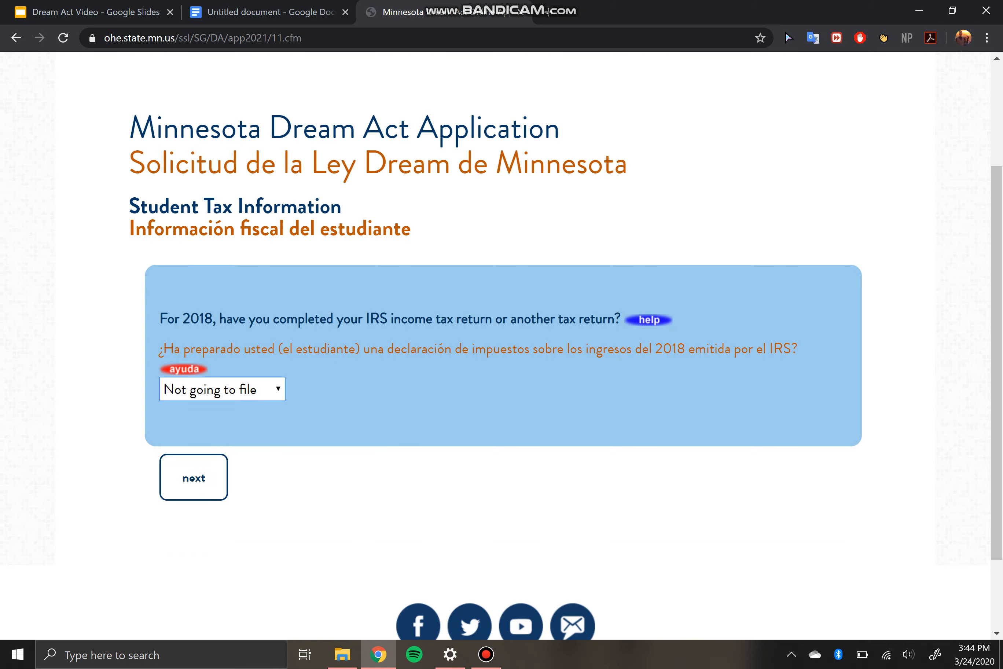
key(Tab)
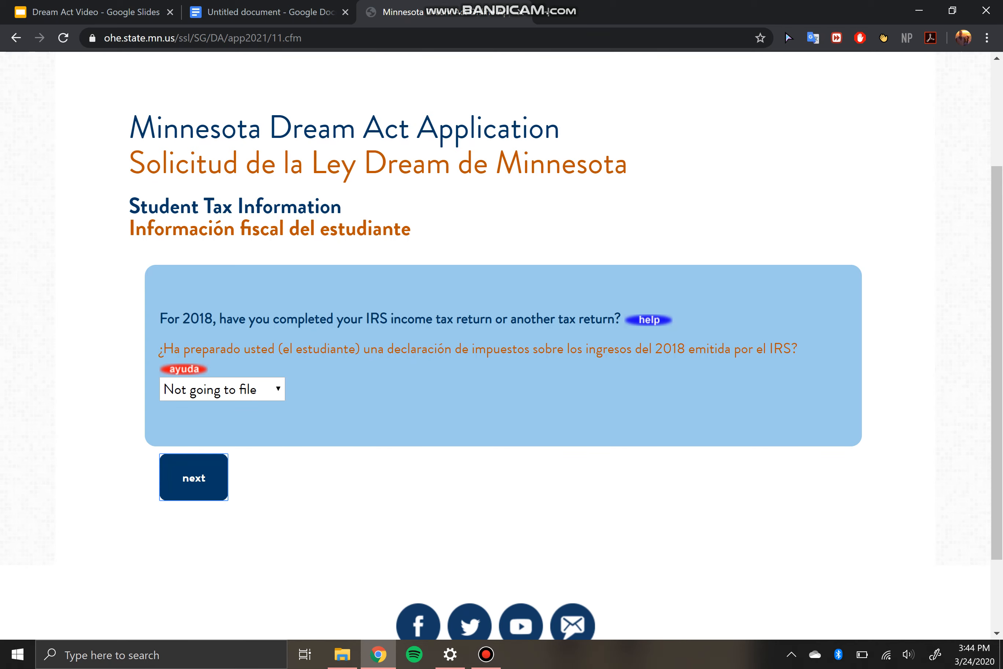
key(Return)
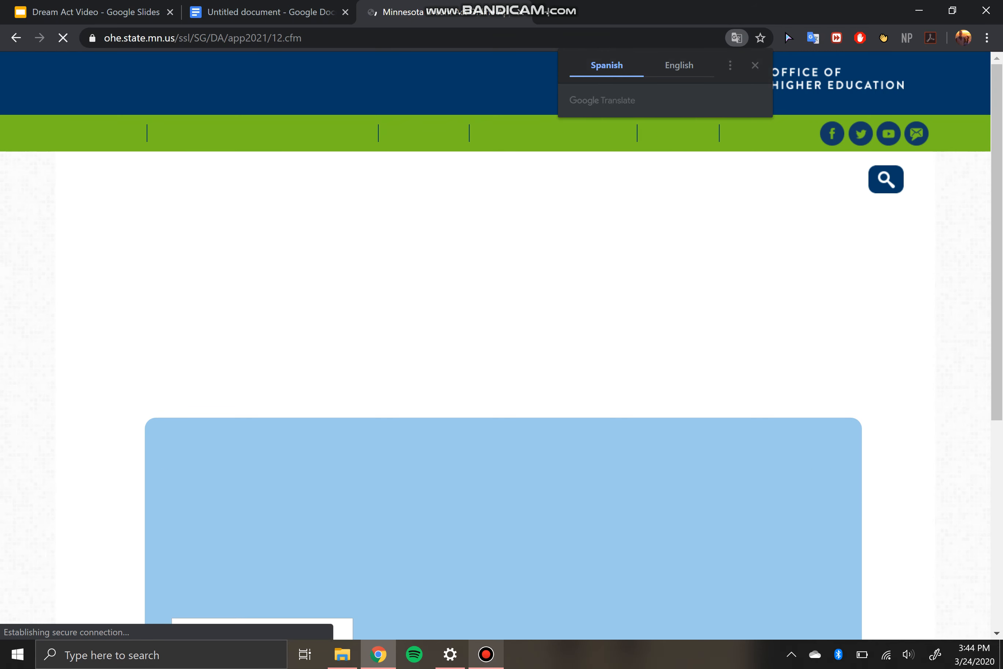
click(485, 654)
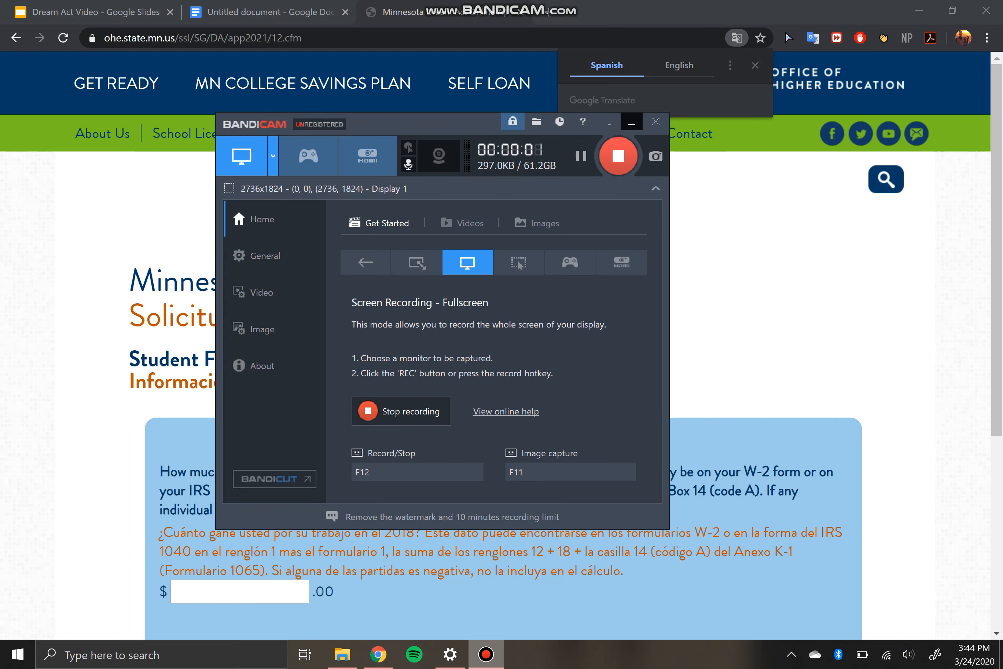
click(618, 155)
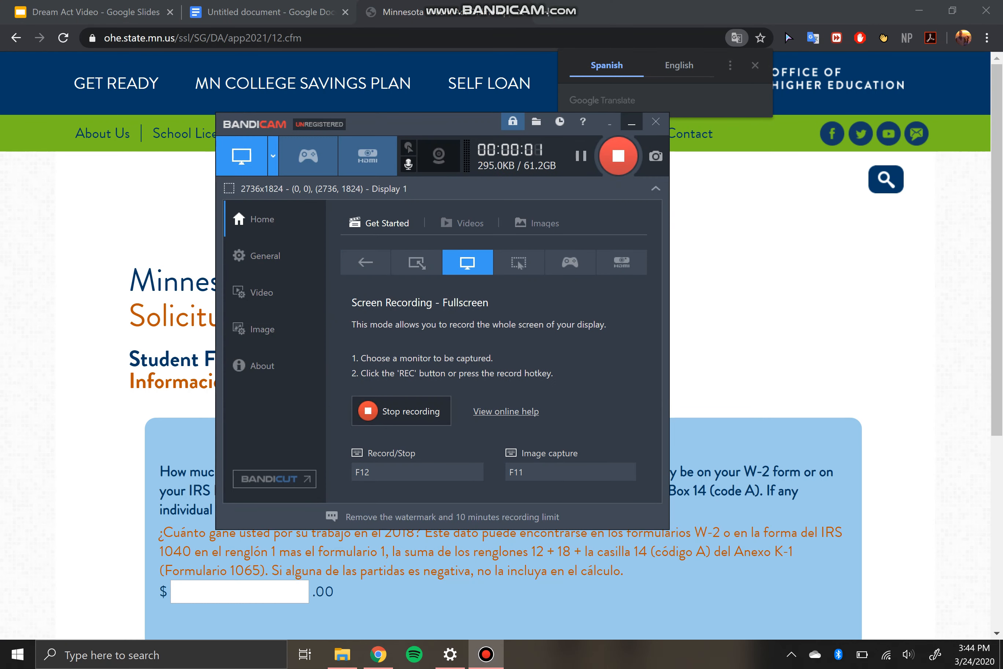
click(631, 122)
- Enter 0 as the student's 2018 earnings from working and continue to the next part of the application
scroll(501, 345, down, 7)
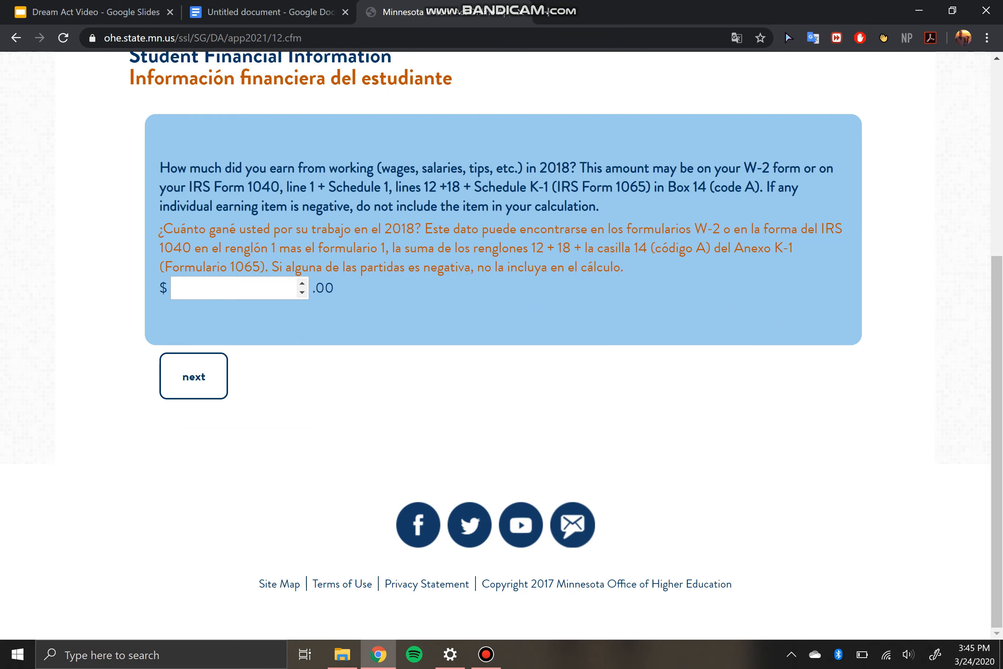
click(235, 288)
text(0)
click(194, 376)
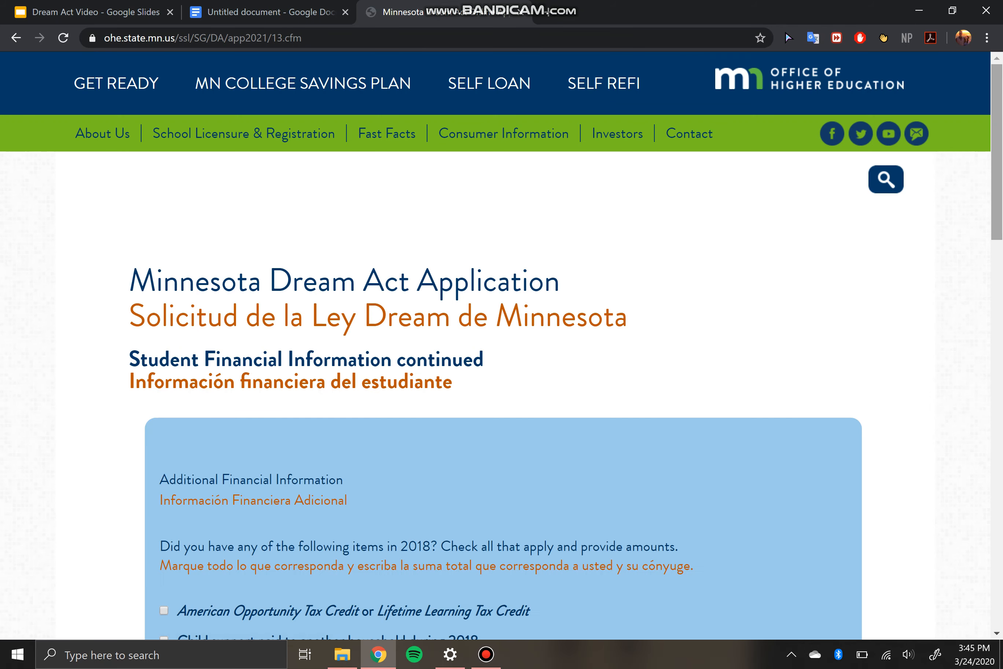
- Review the student's additional financial information and untaxed income items for 2018 that can be reported
scroll(501, 345, down, 8)
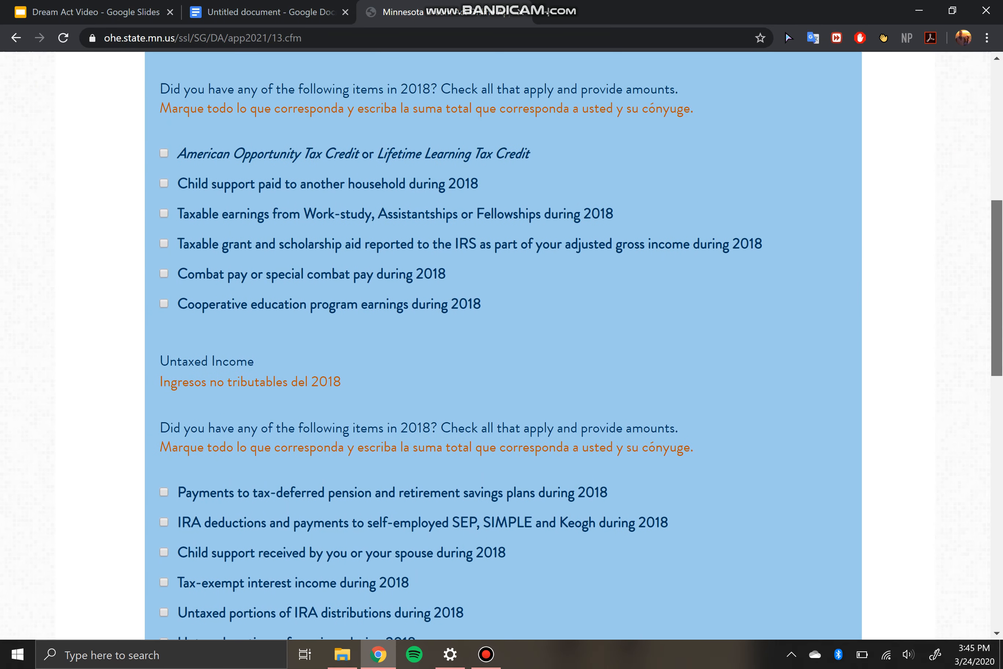
scroll(501, 345, up, 1)
scroll(501, 345, down, 7)
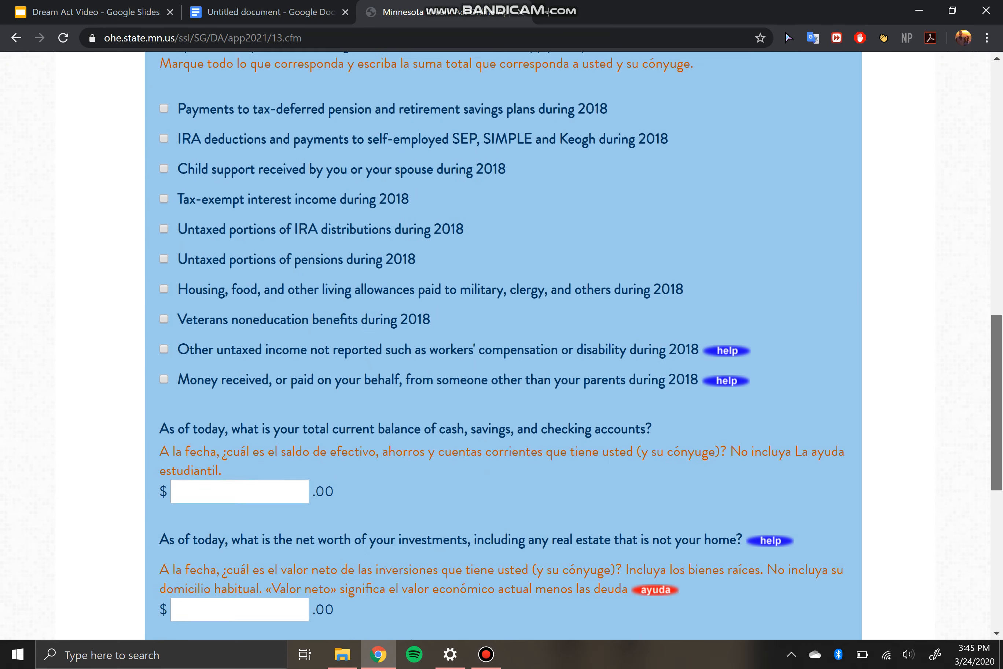
scroll(501, 344, up, 7)
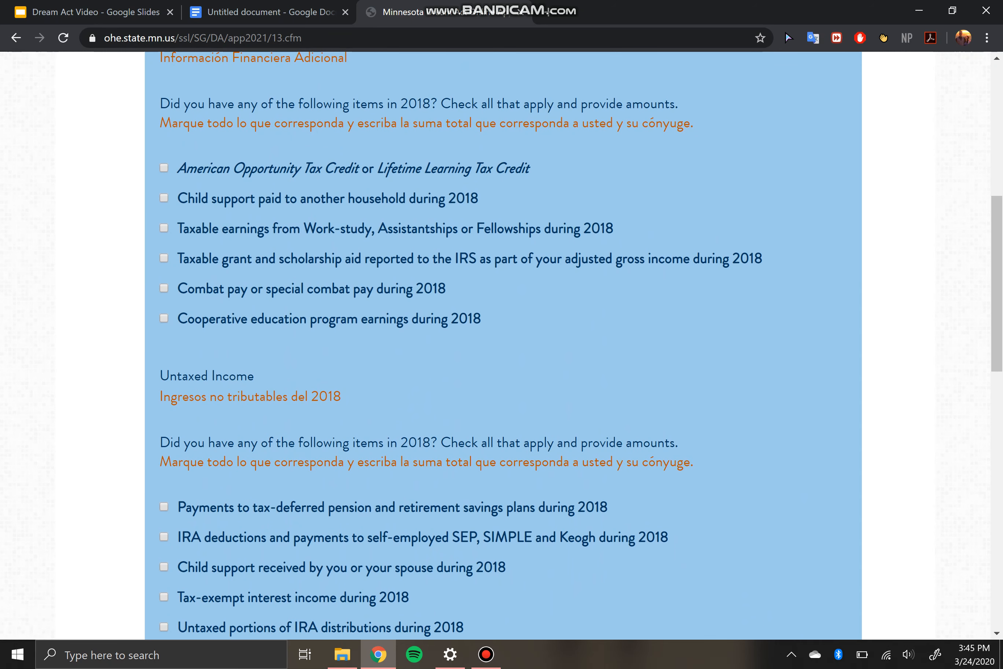
scroll(501, 345, down, 2)
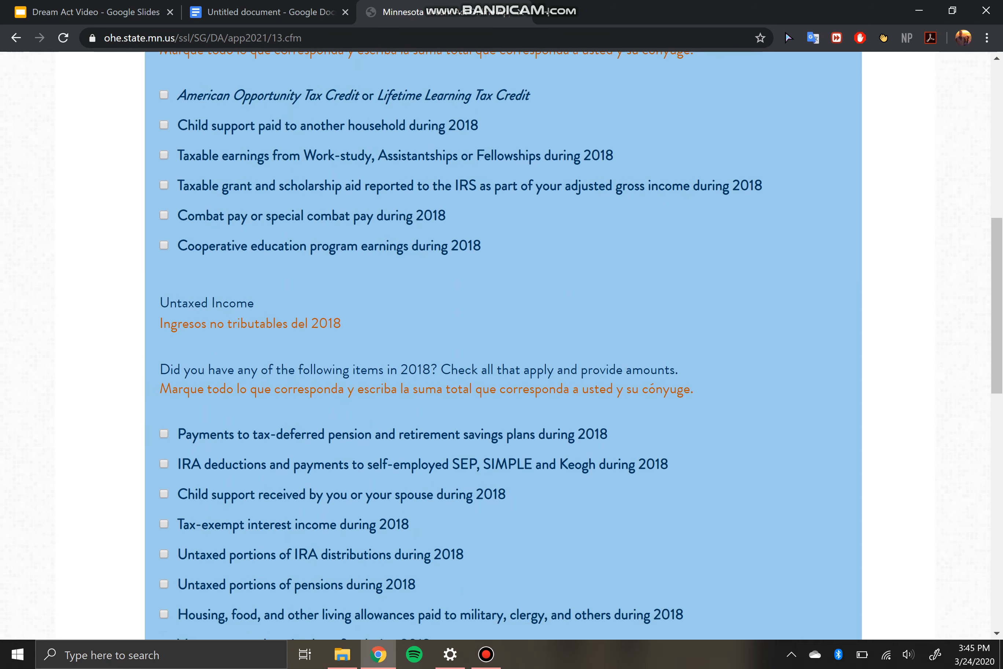
scroll(501, 345, down, 3)
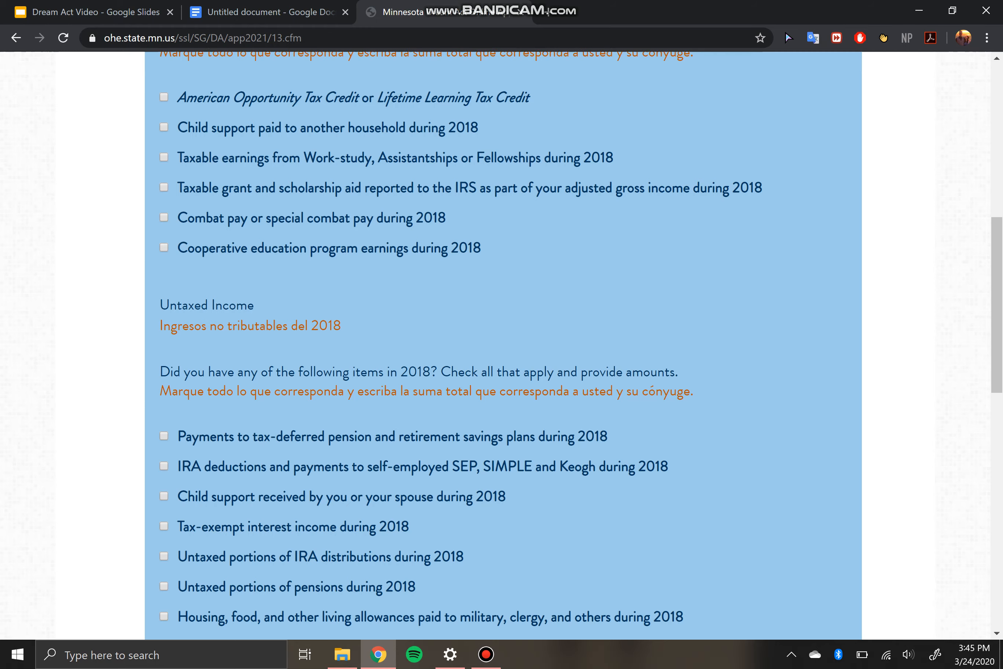
scroll(501, 345, down, 1)
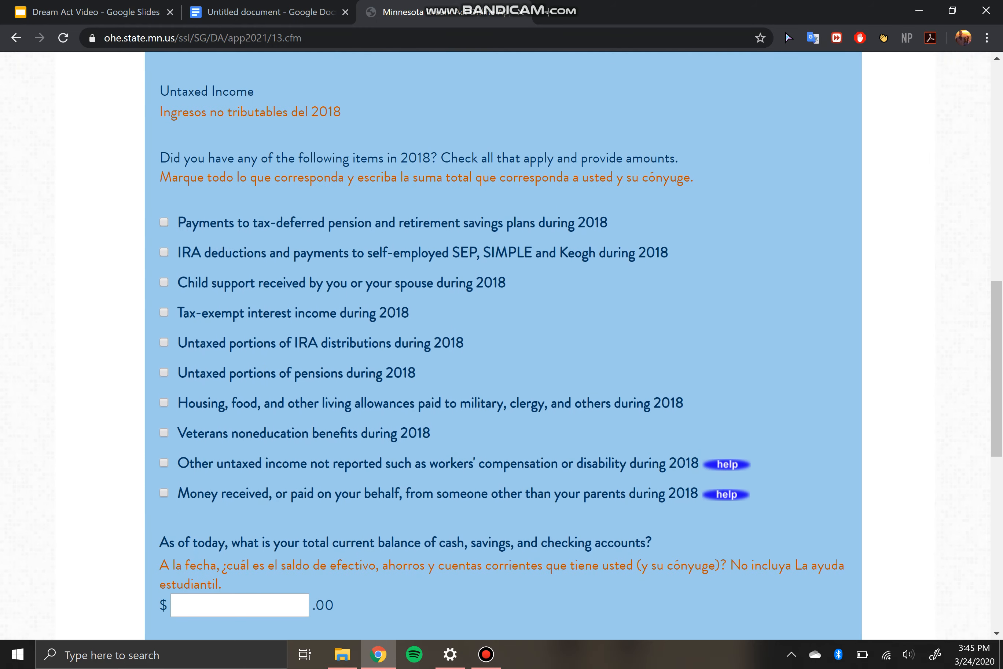
scroll(501, 345, up, 7)
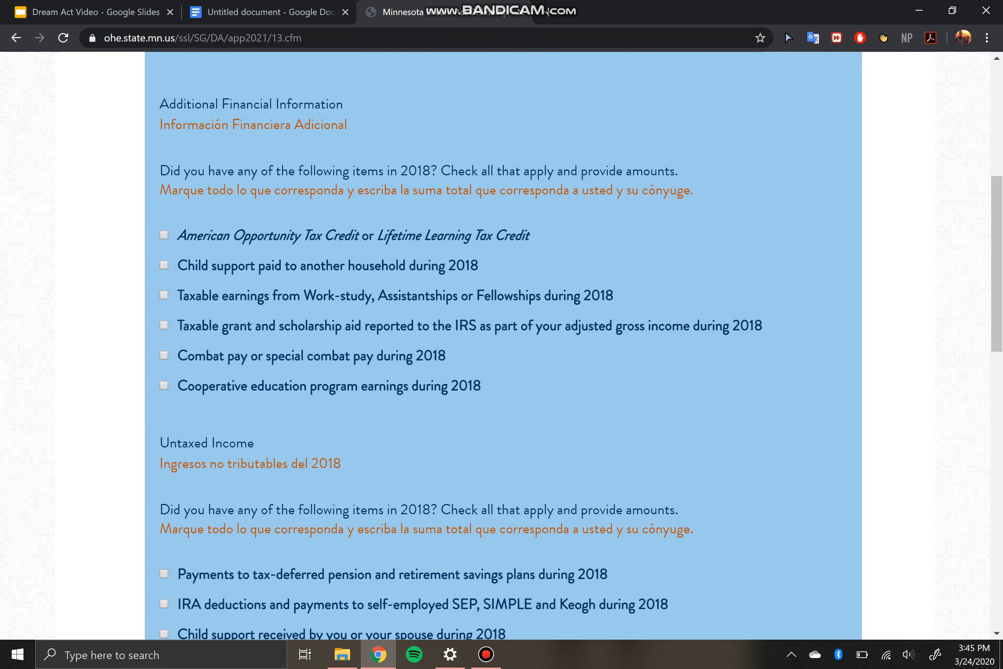
scroll(501, 345, down, 7)
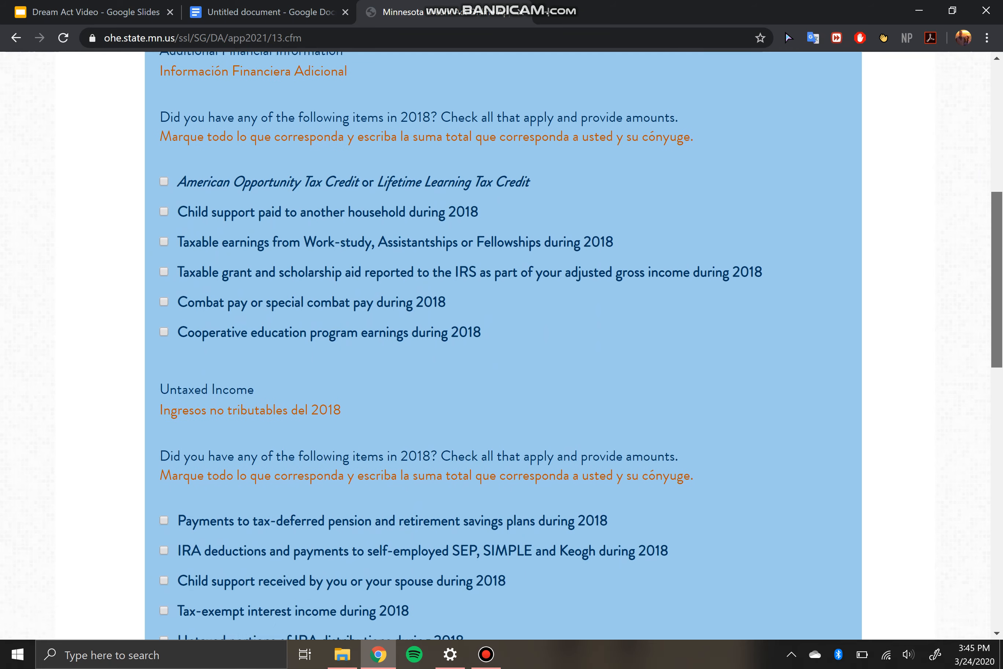
scroll(500, 345, down, 5)
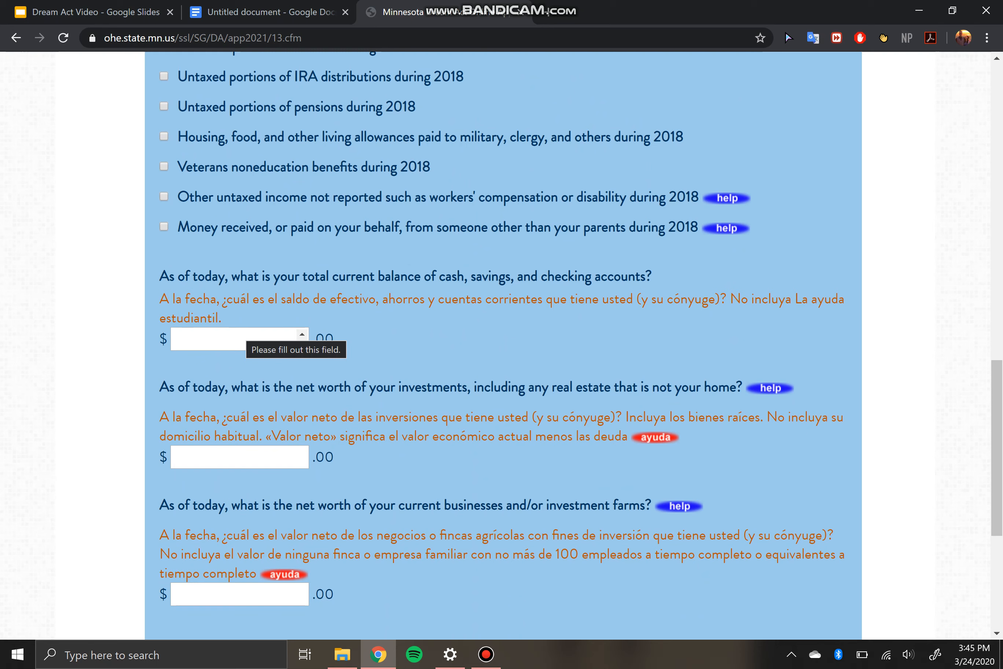
- Enter 2000 as the student's total balance of cash, savings and checking accounts, and 0 as the net worth of investments
click(240, 336)
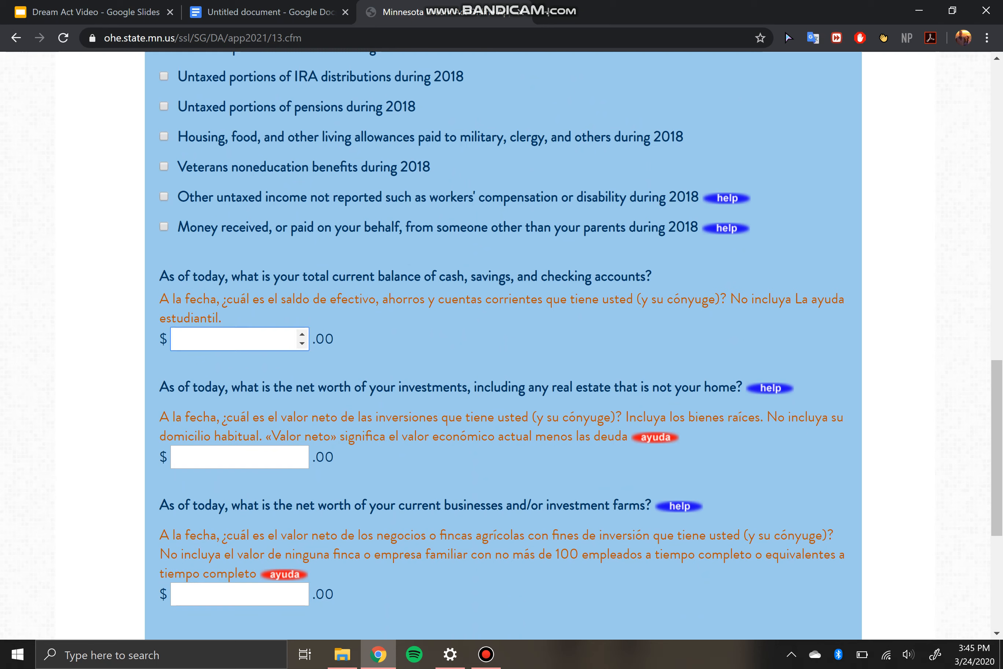
text(2000)
scroll(503, 345, down, 1)
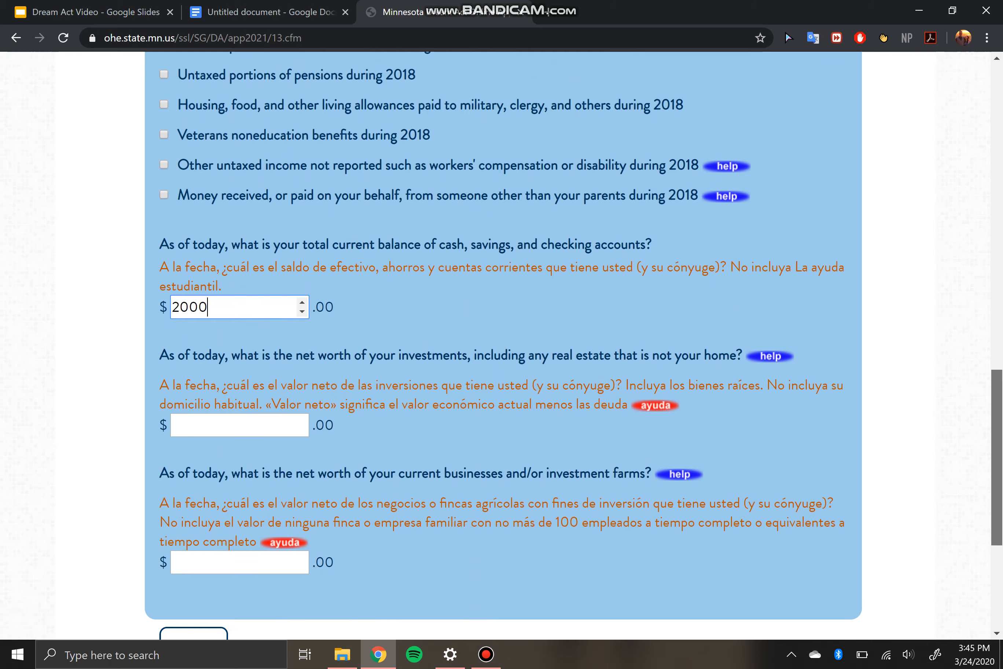
scroll(503, 345, down, 5)
scroll(503, 345, up, 2)
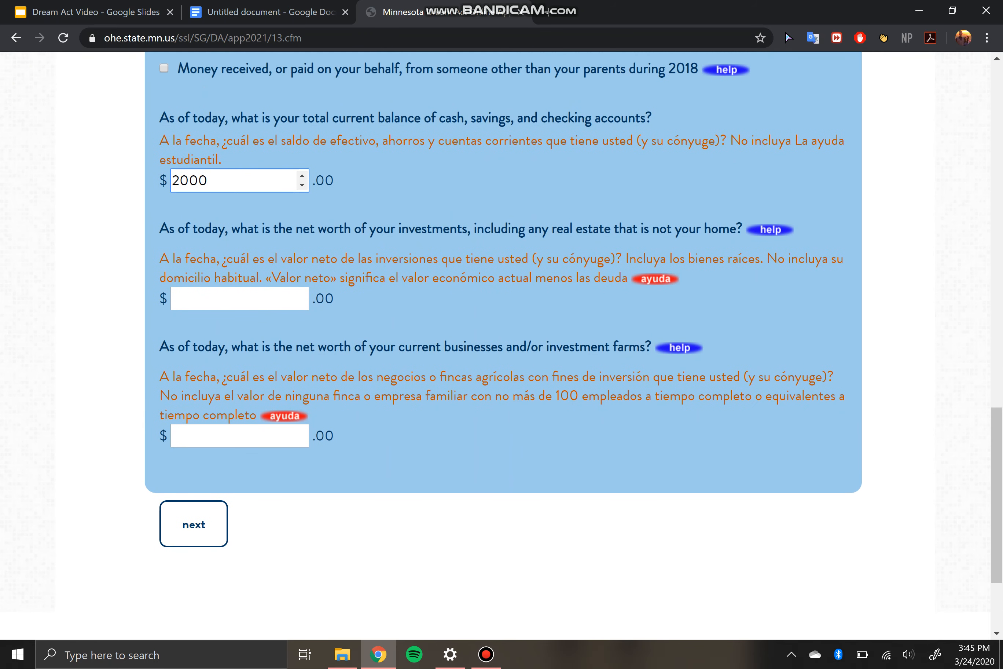
click(239, 299)
text(9)
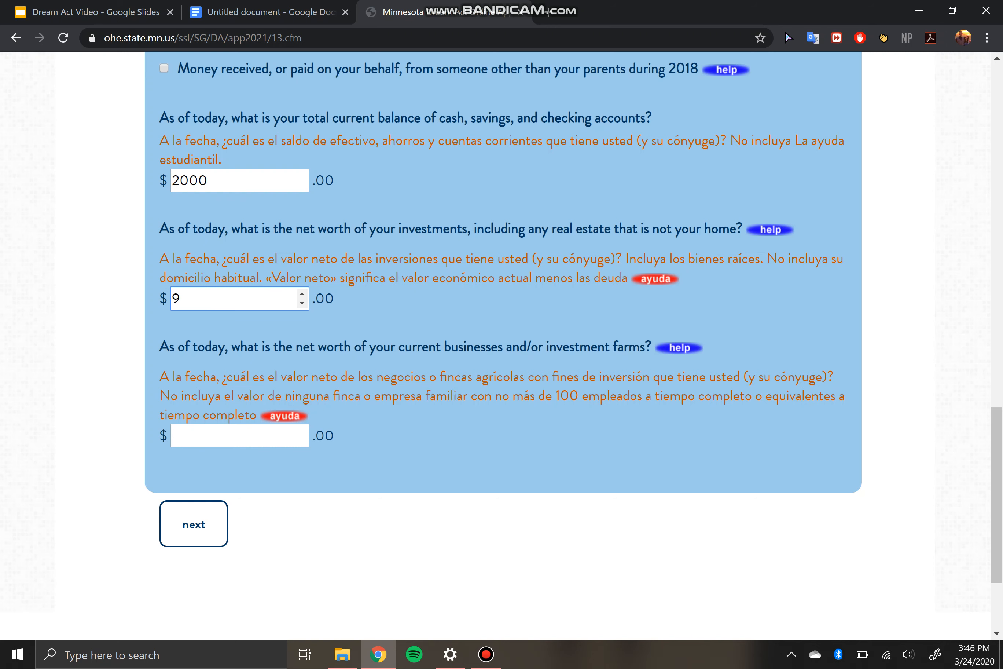
key(BackSpace)
text(0)
- Set the net worth of the student's businesses and investment farms to 0 and continue to the Sign and Submit Page
key(Tab)
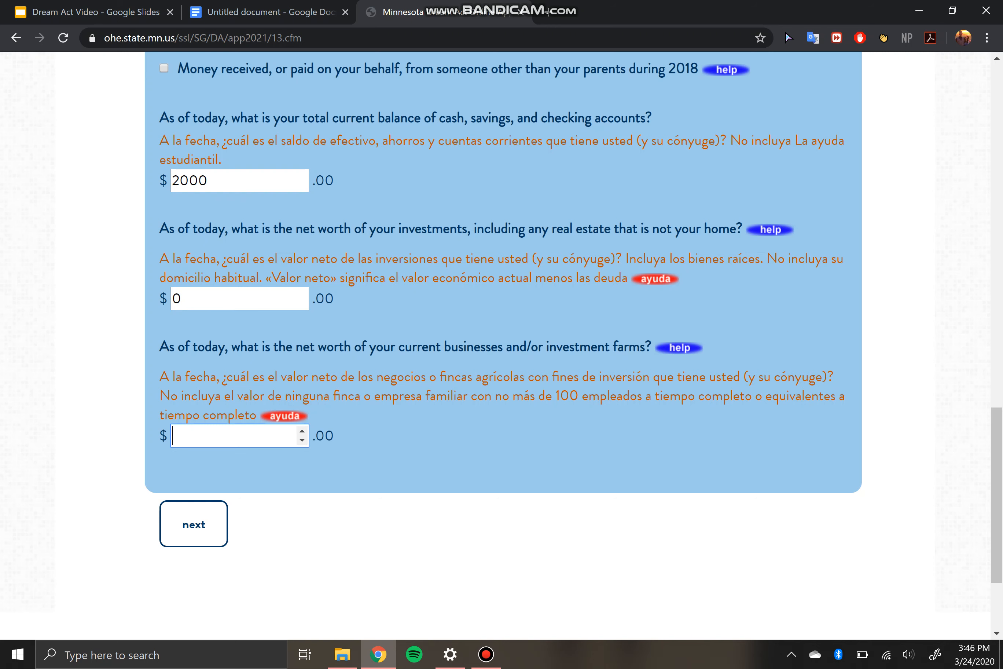
text(0)
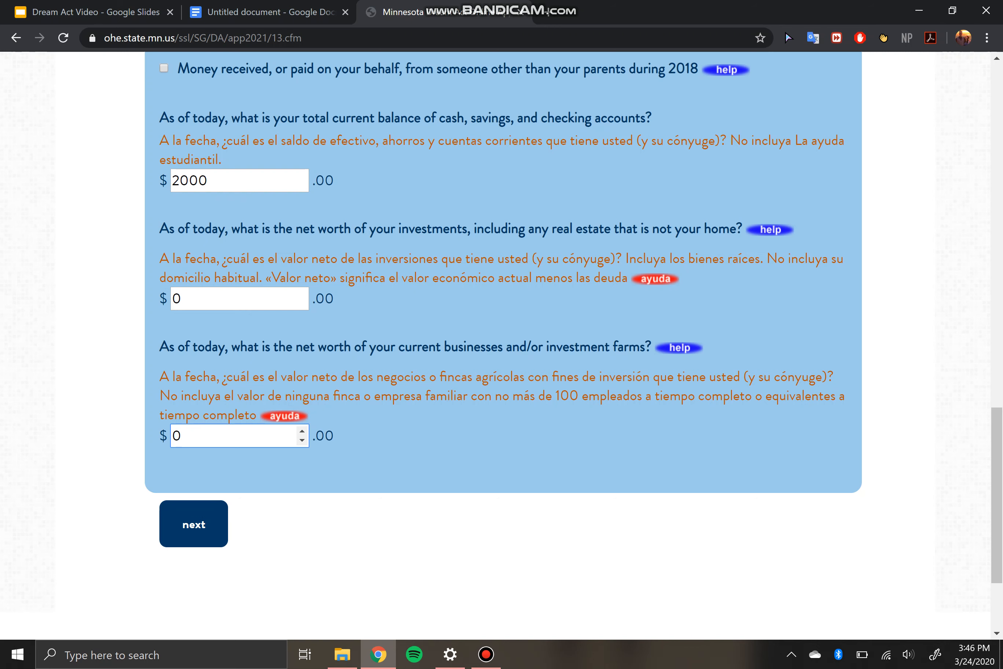
key(Tab)
key(Return)
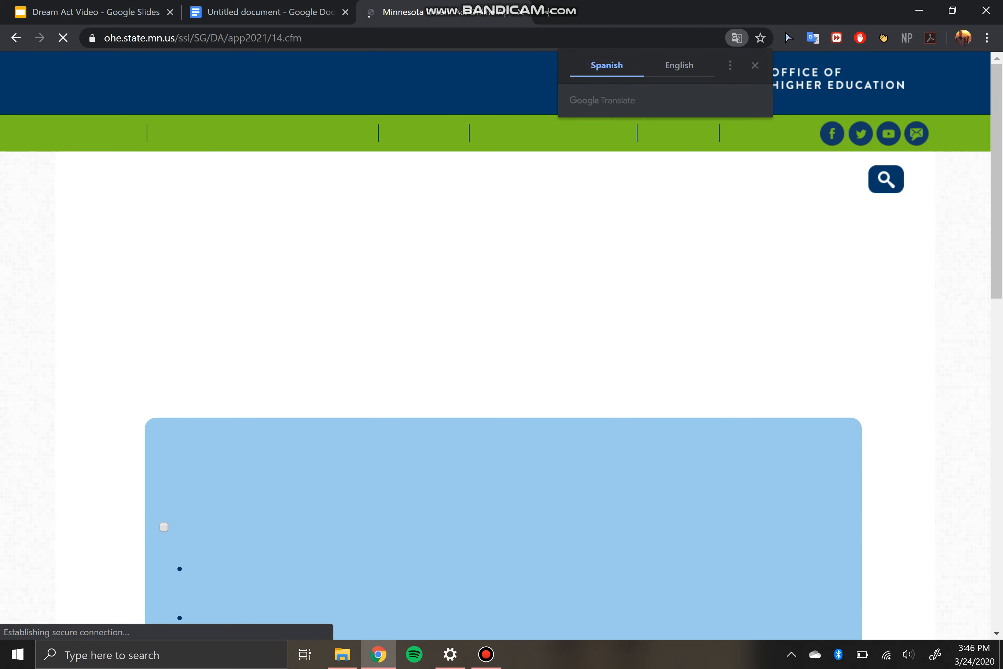
- Read through the Student Certification and Parent Certification statements on the Sign and Submit Page
scroll(501, 345, down, 10)
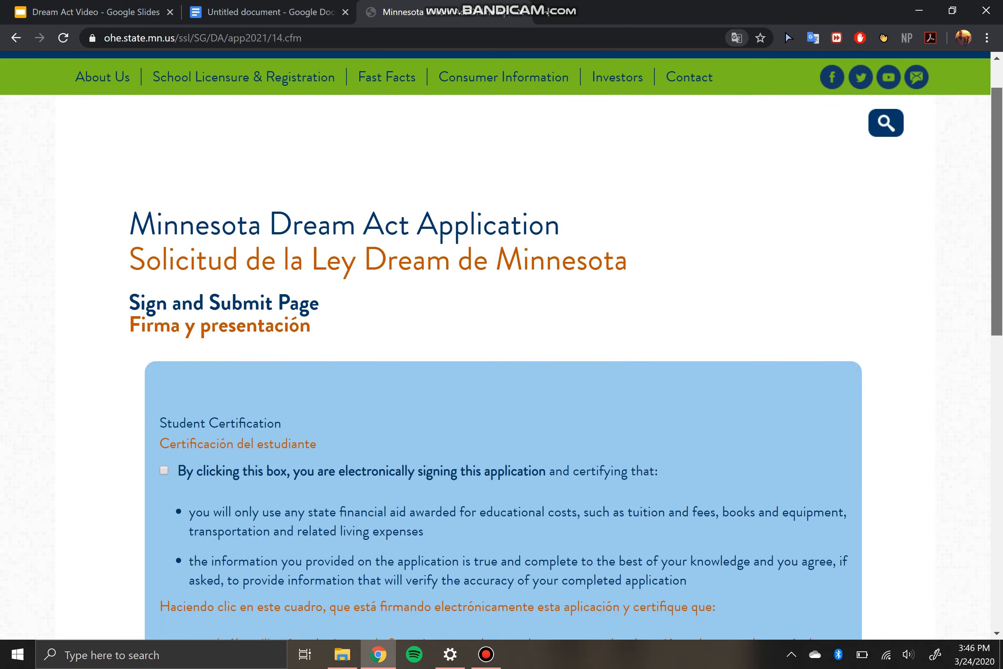
scroll(501, 345, down, 2)
scroll(501, 345, up, 10)
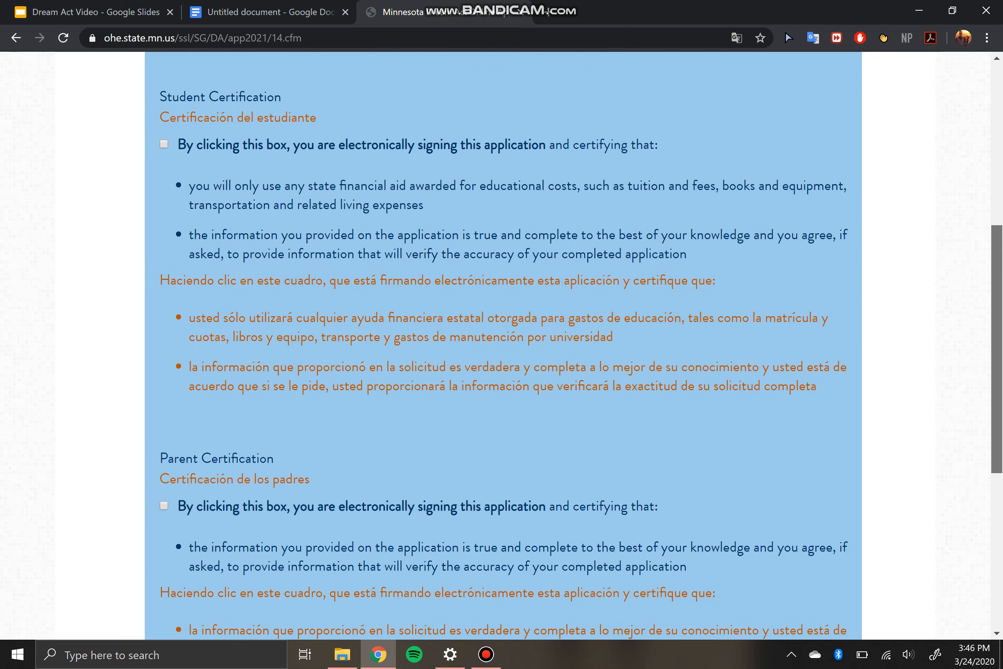
scroll(501, 345, down, 10)
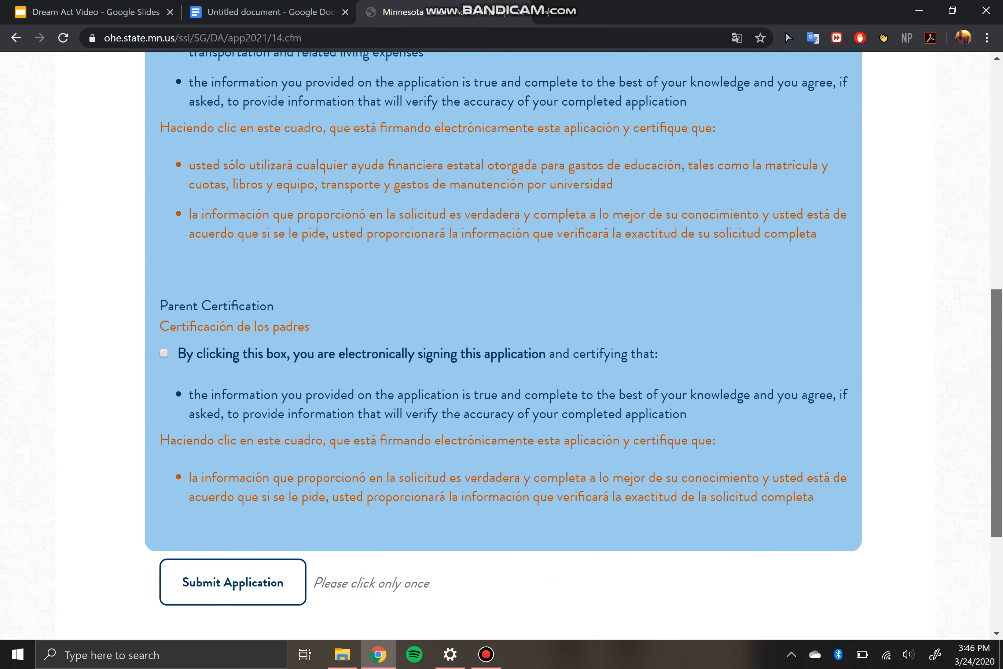
scroll(500, 345, up, 3)
scroll(501, 345, up, 4)
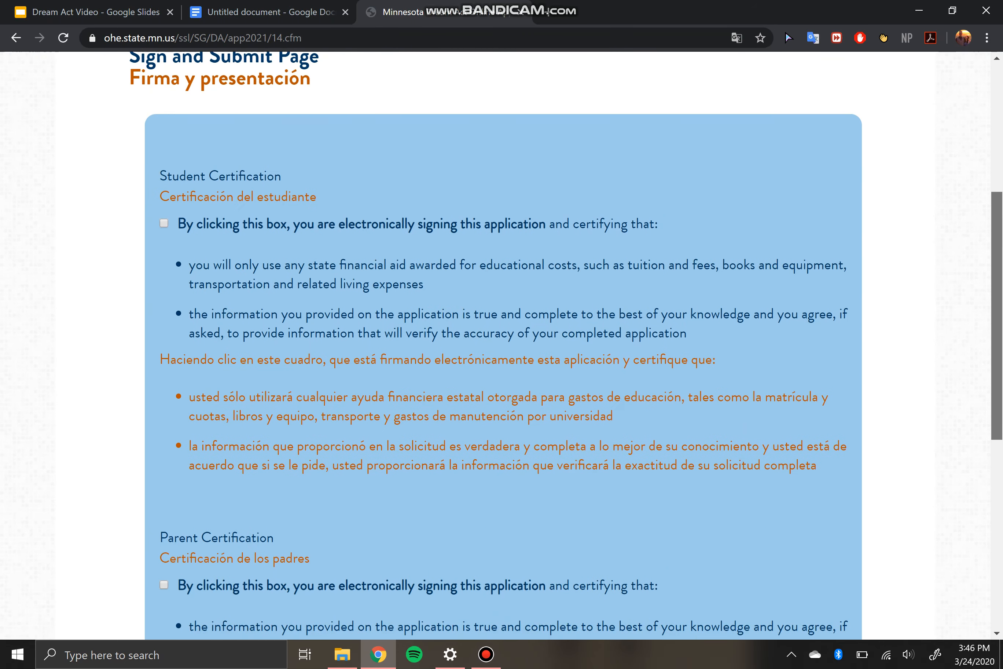
scroll(501, 345, down, 1)
scroll(501, 345, down, 3)
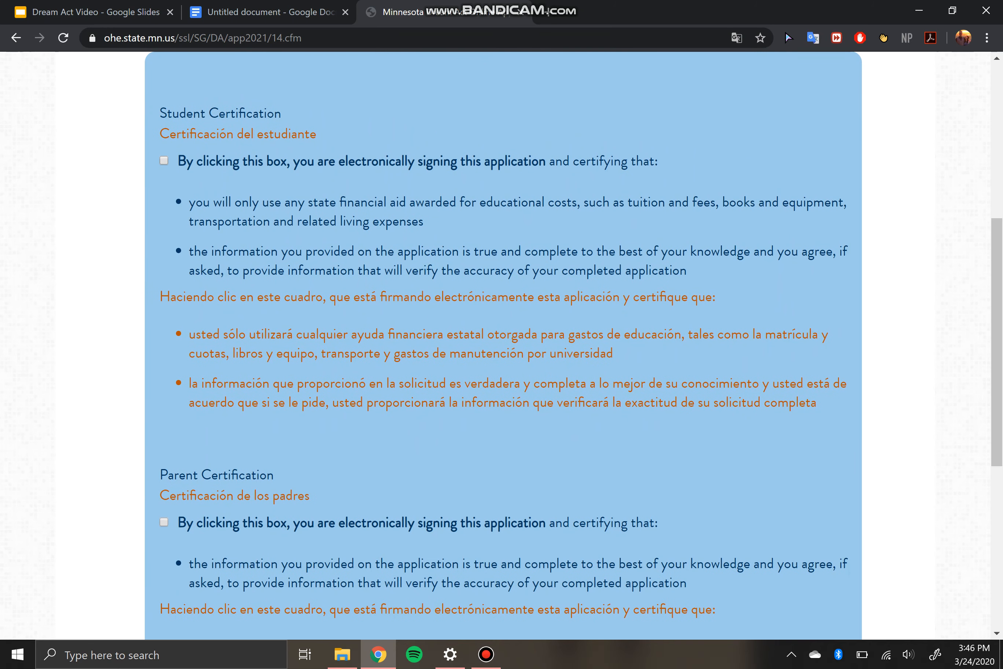
- Electronically sign both the Student Certification and the Parent Certification, and check that both are marked
scroll(501, 345, down, 8)
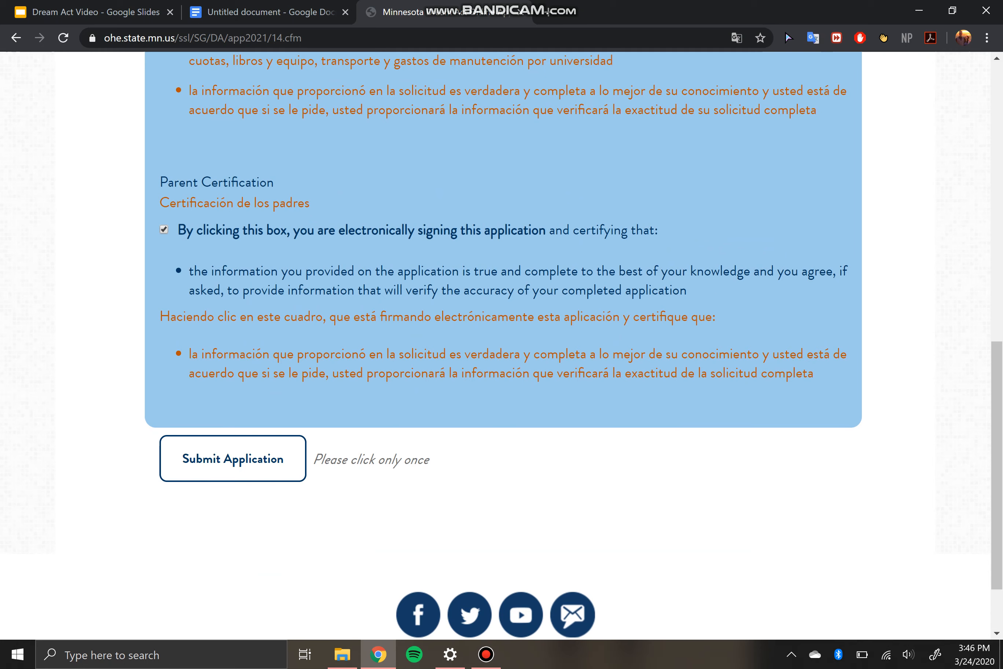
scroll(503, 324, up, 4)
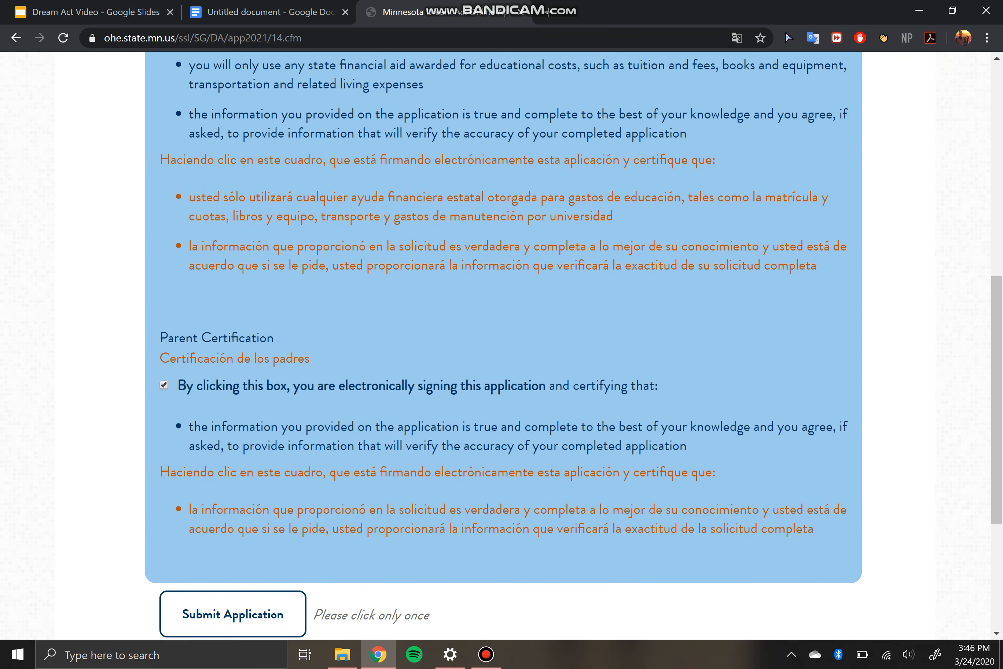
scroll(502, 345, up, 5)
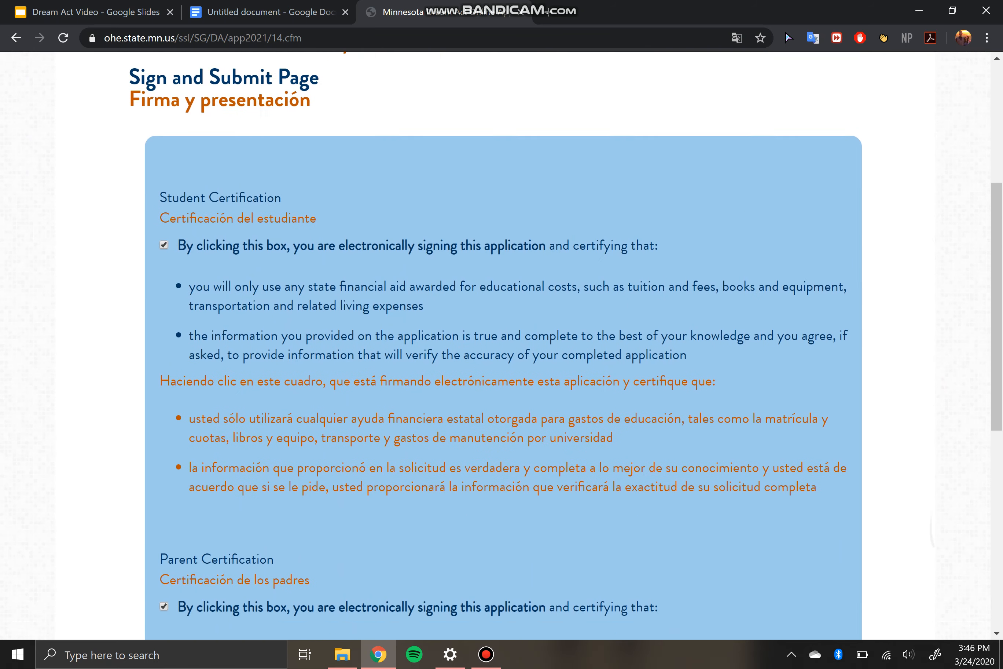
scroll(503, 345, down, 4)
scroll(503, 345, down, 1)
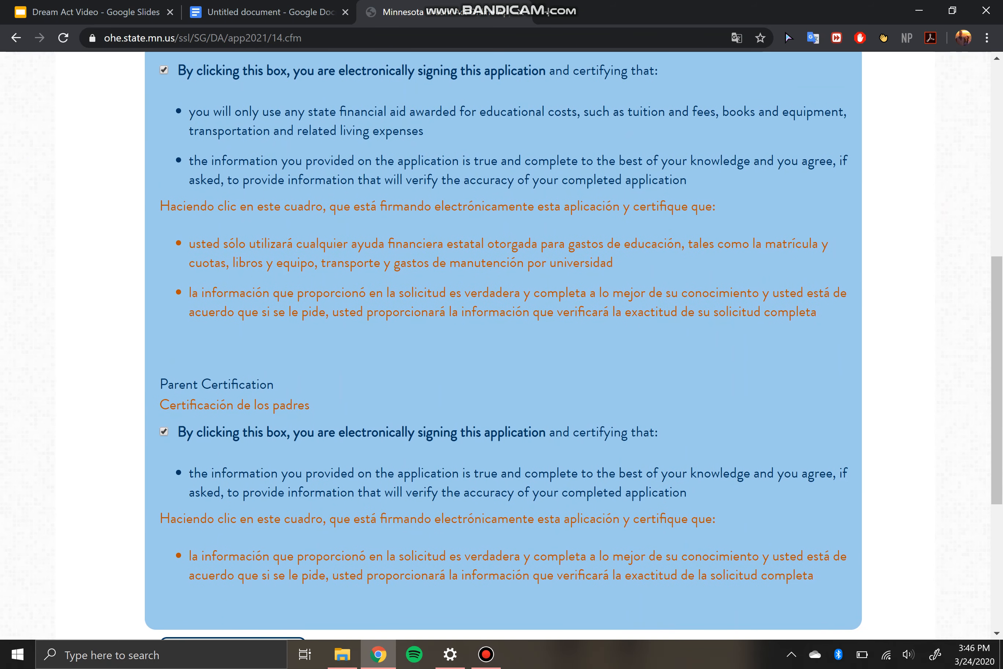